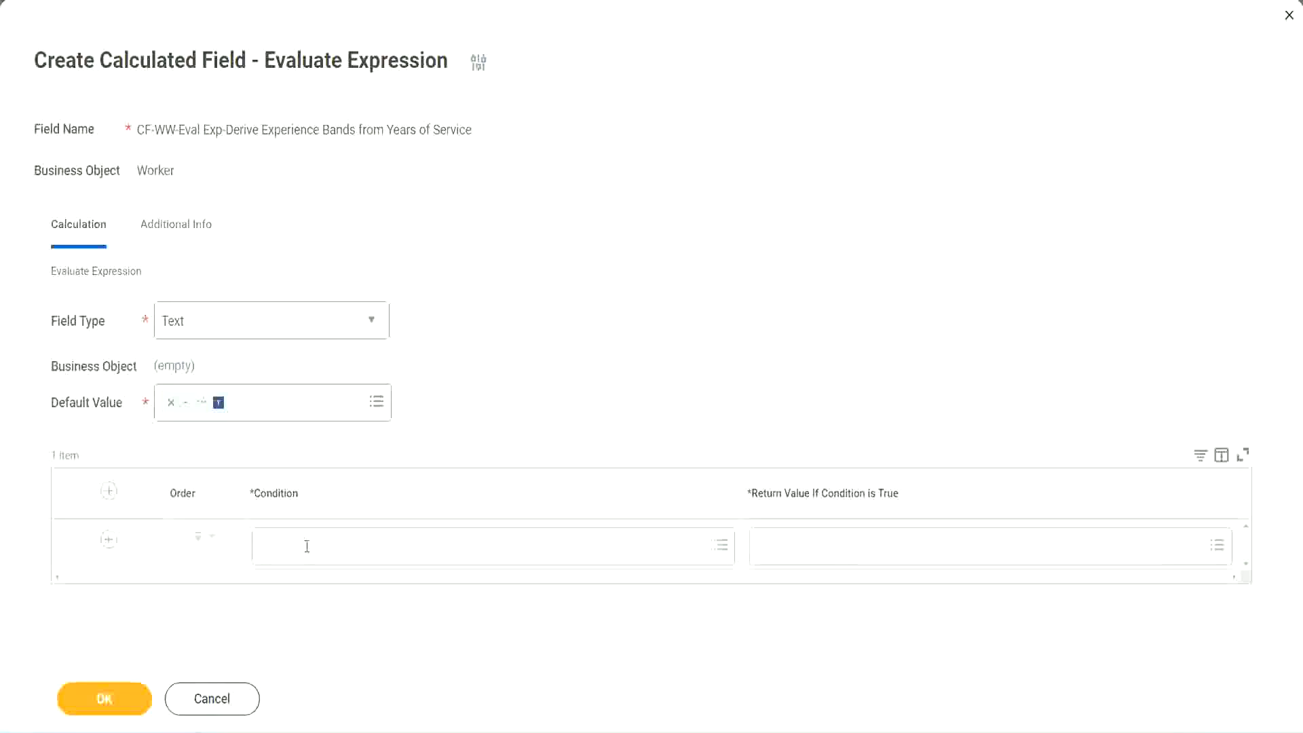
Copy the Field 1 name from the Notepad++ notes and set the first condition to CF-WW-TF-Length of Service between 0 and 7 years.
{"action": "left_click", "coordinate": [307, 547]}
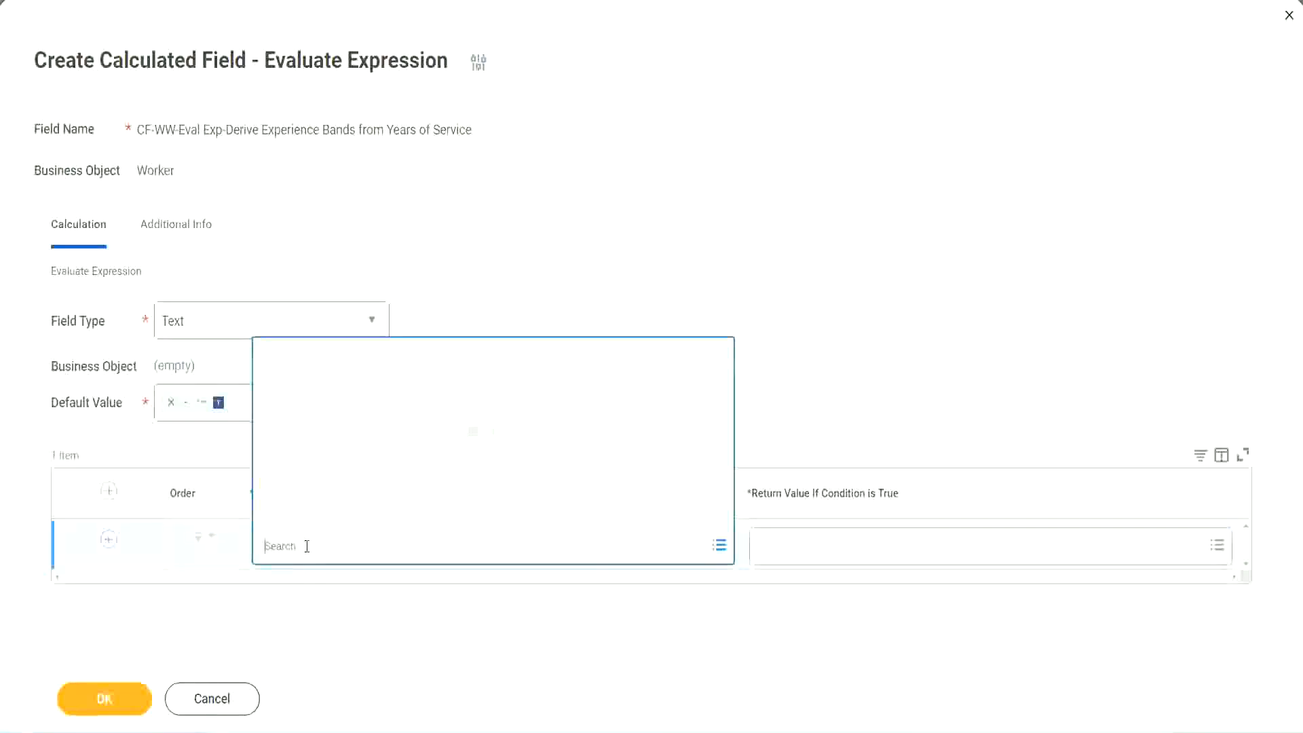
{"action": "left_click", "coordinate": [500, 309]}
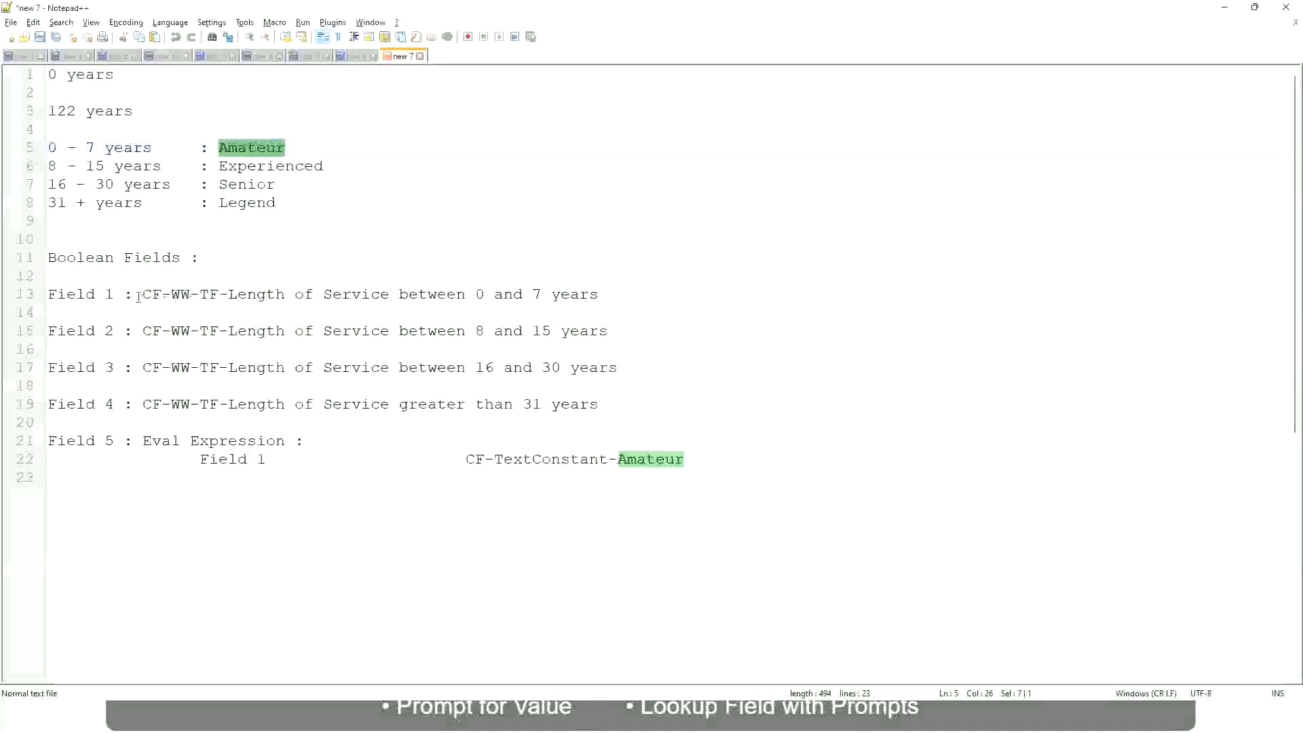
{"action": "left_click_drag", "start_coordinate": [145, 293], "coordinate": [600, 299]}
{"action": "key", "text": "ctrl+c"}
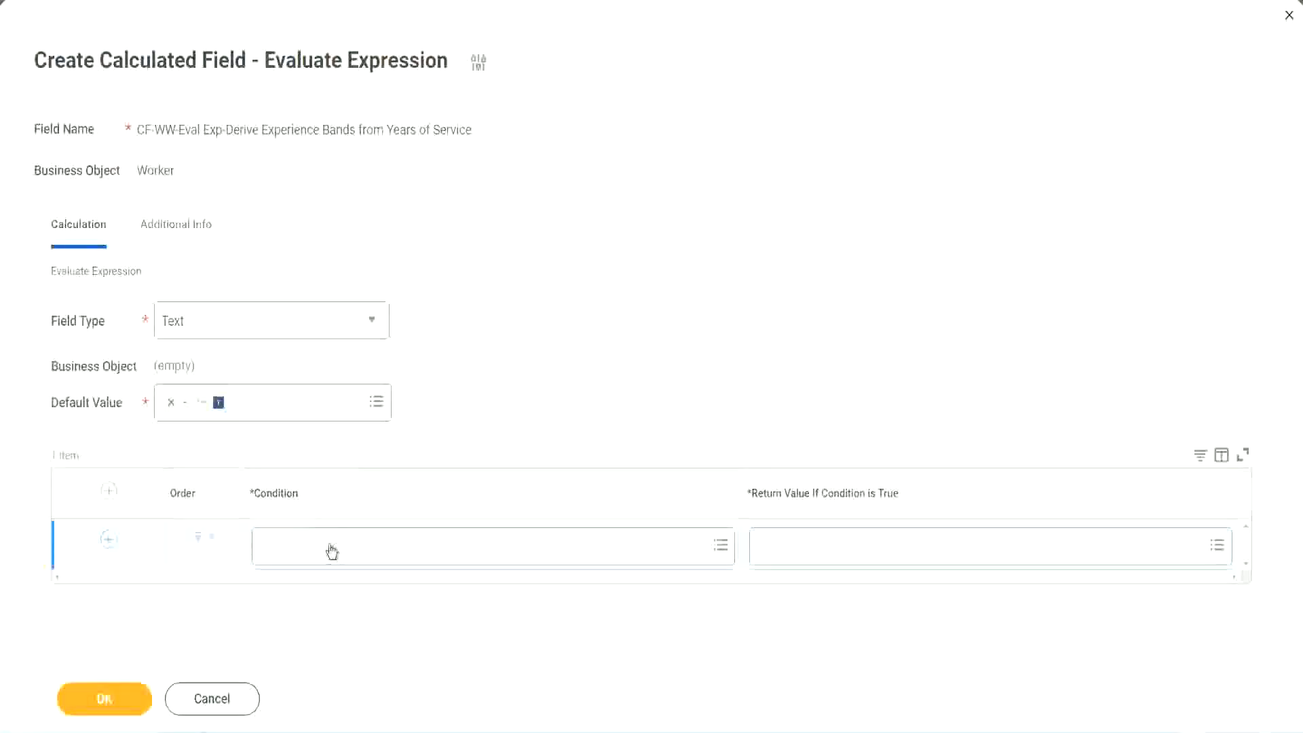
{"action": "left_click", "coordinate": [332, 552]}
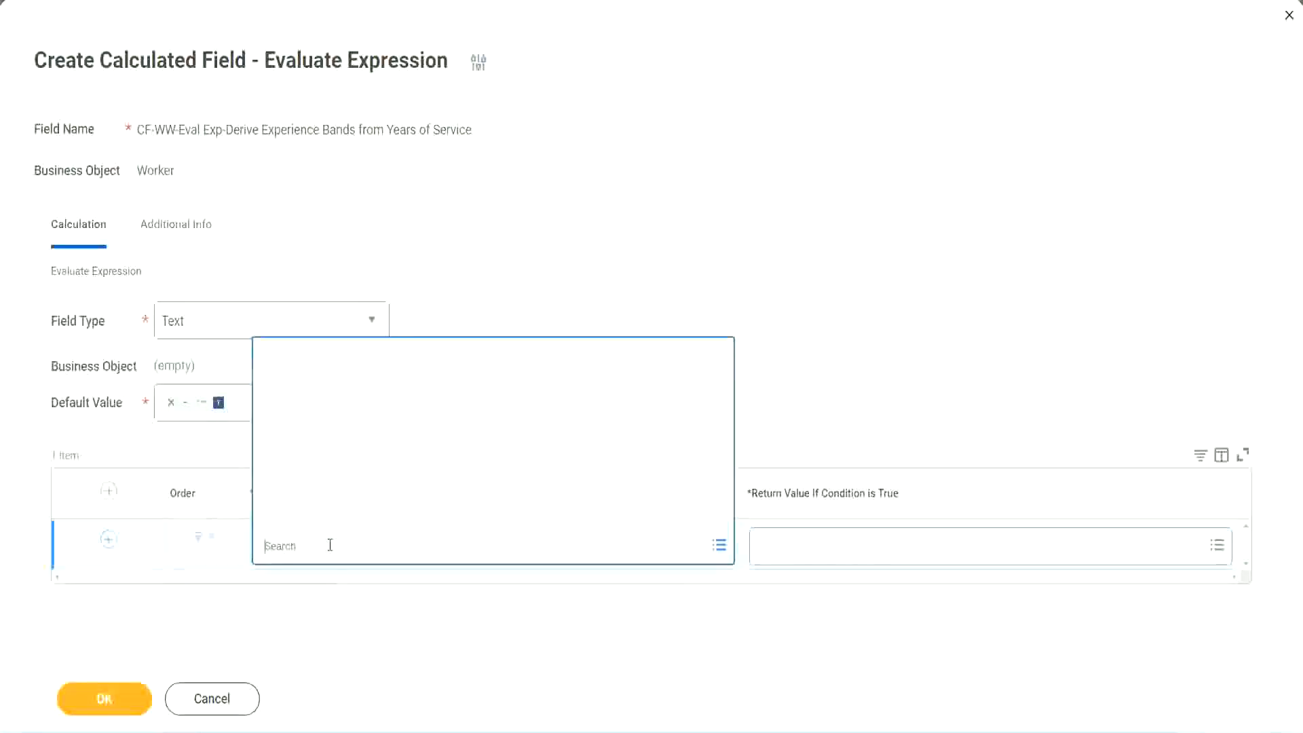
{"action": "key", "text": "ctrl+v"}
{"action": "key", "text": "Return"}
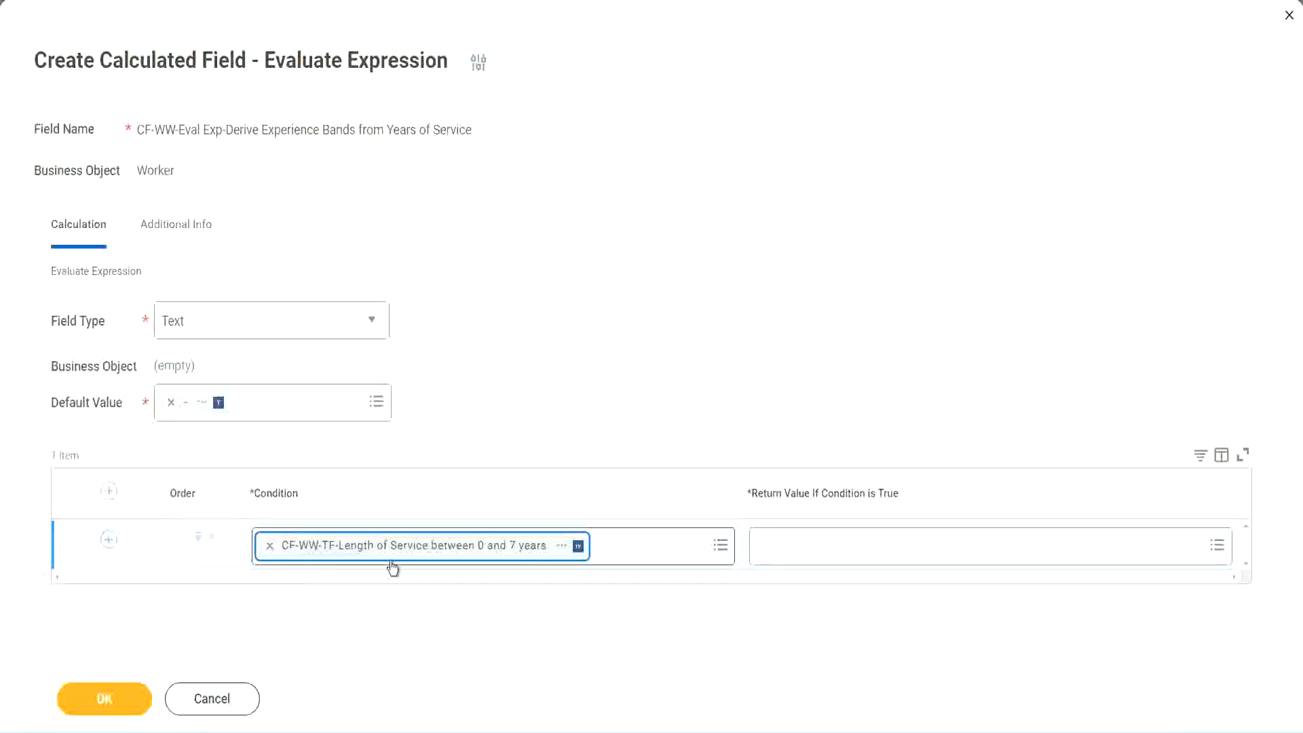
{"action": "left_click", "coordinate": [603, 382]}
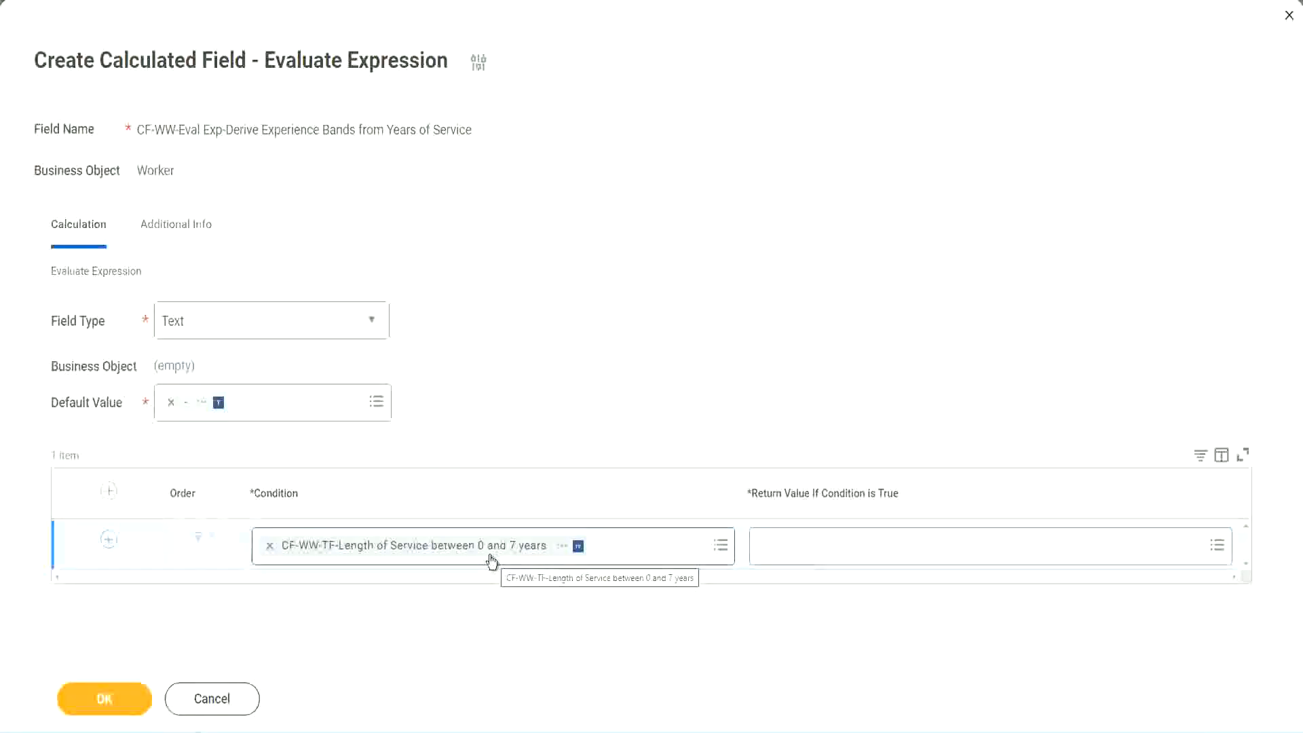
{"action": "left_click", "coordinate": [848, 557]}
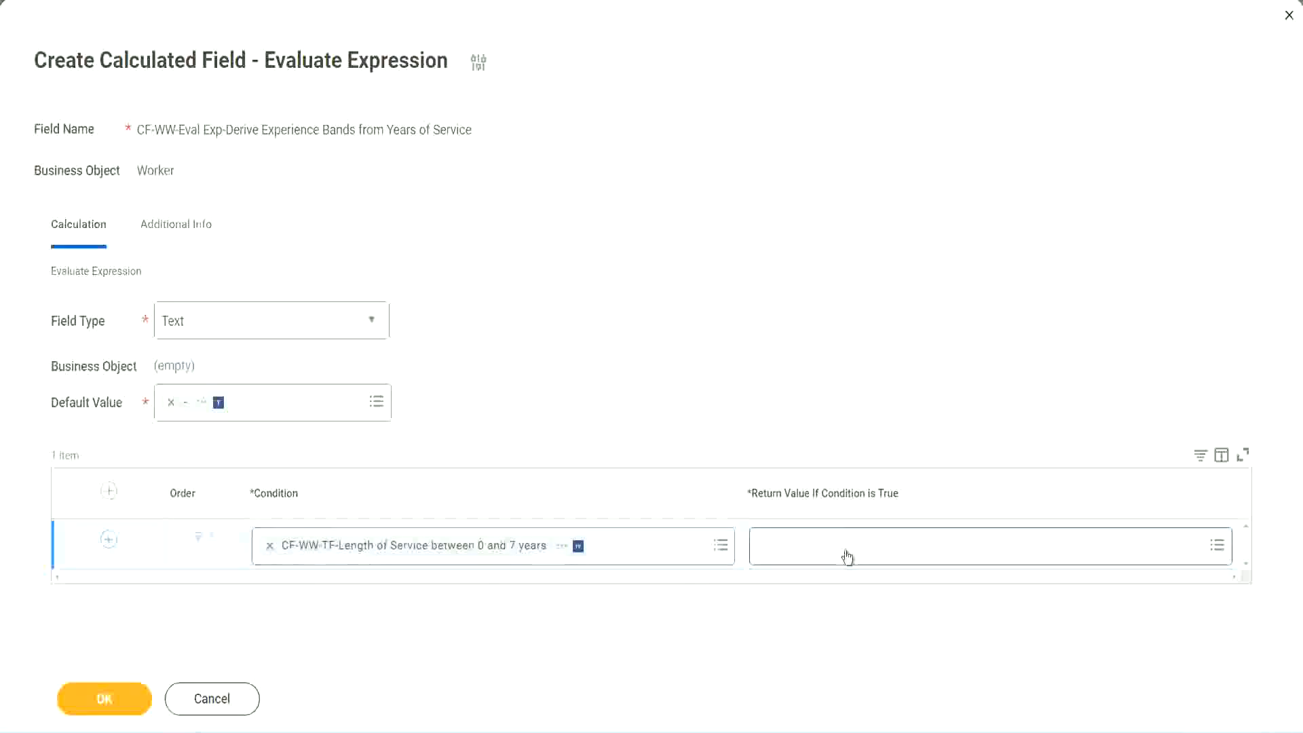
{"action": "left_click", "coordinate": [847, 556]}
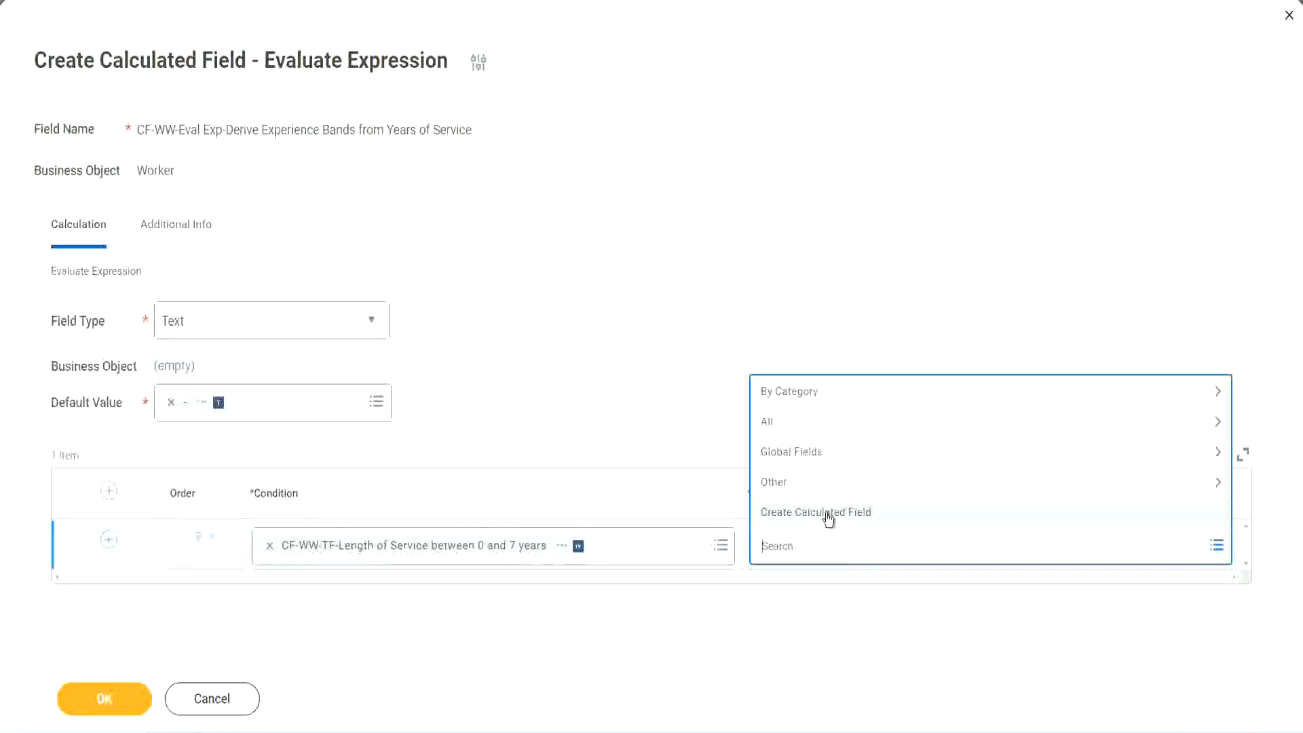
{"action": "left_click", "coordinate": [756, 338]}
{"action": "left_click", "coordinate": [785, 553]}
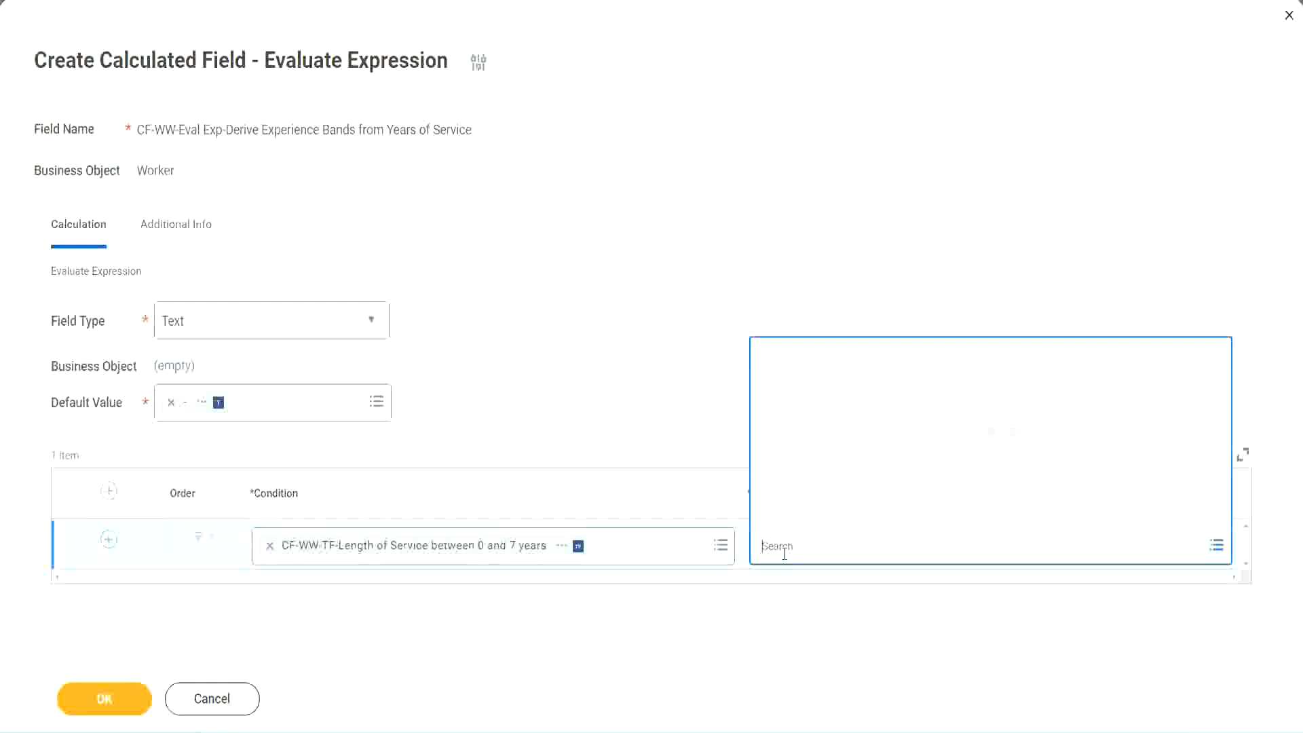
{"action": "type", "text": "Amaterue"}
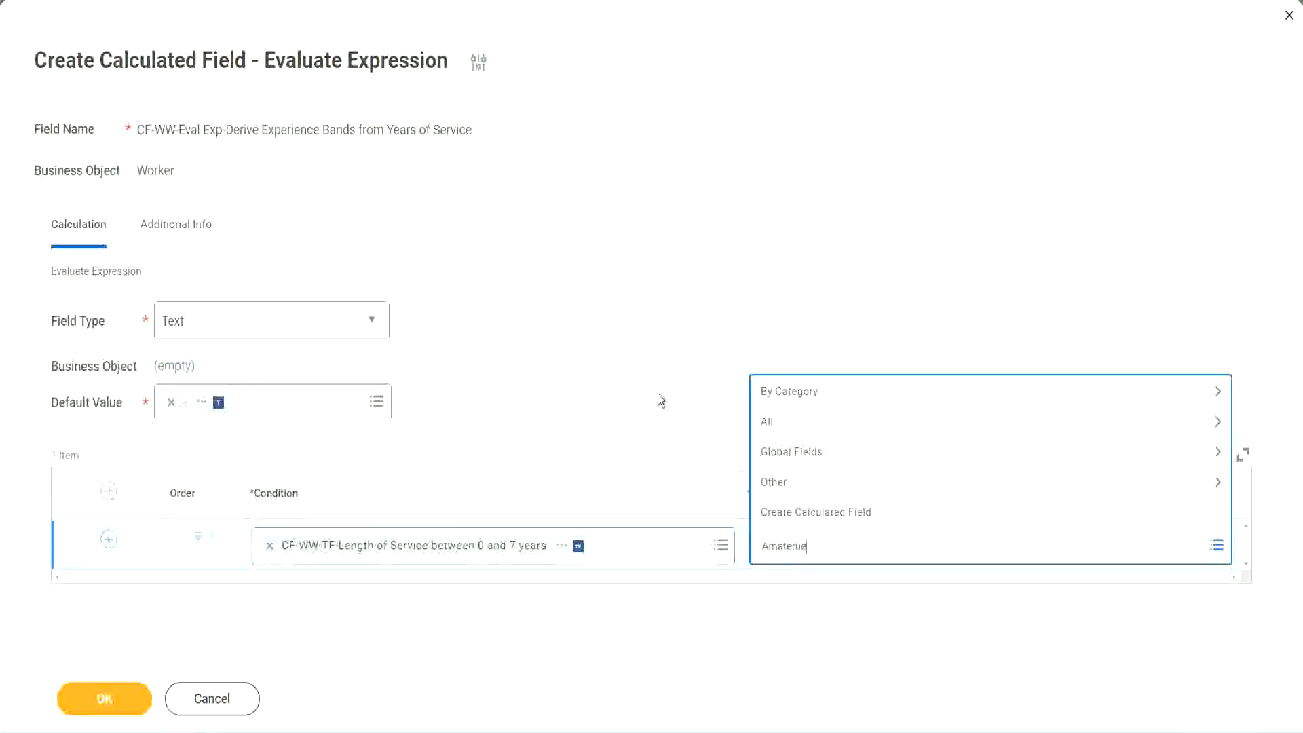
{"action": "left_click", "coordinate": [658, 393]}
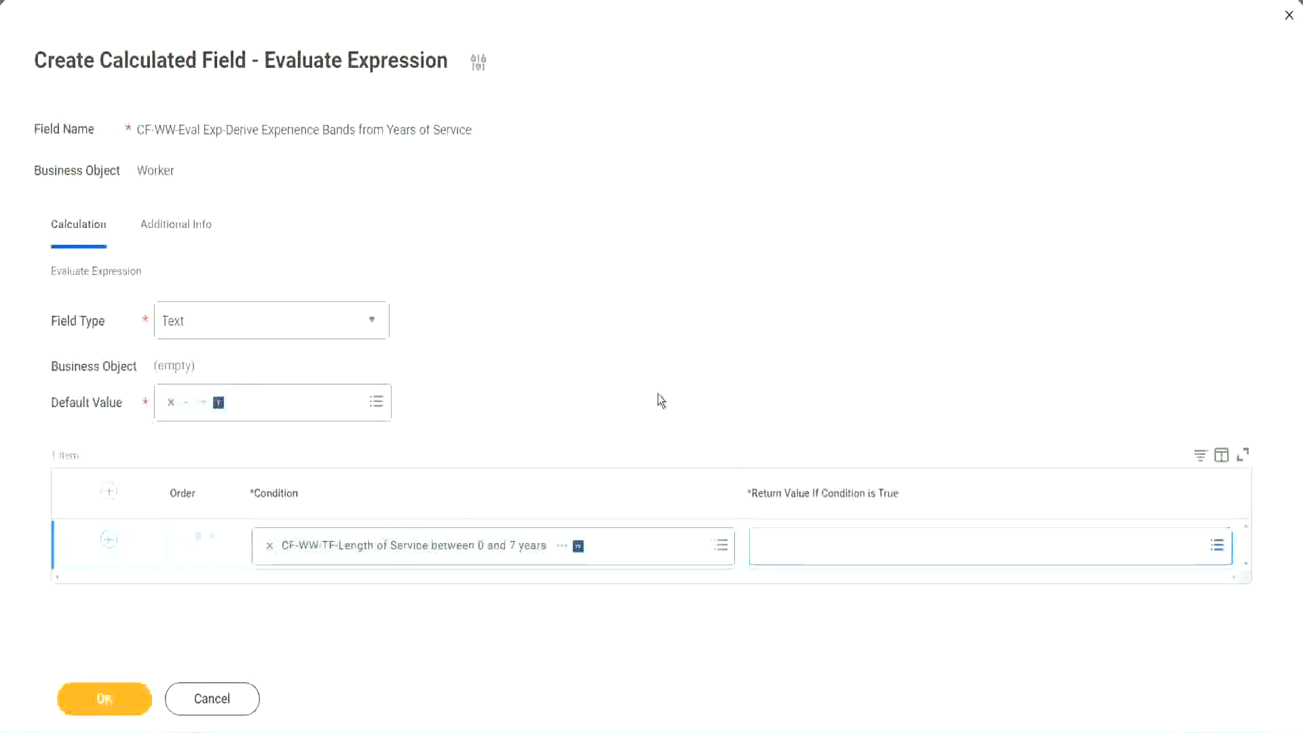
{"action": "left_click", "coordinate": [821, 553]}
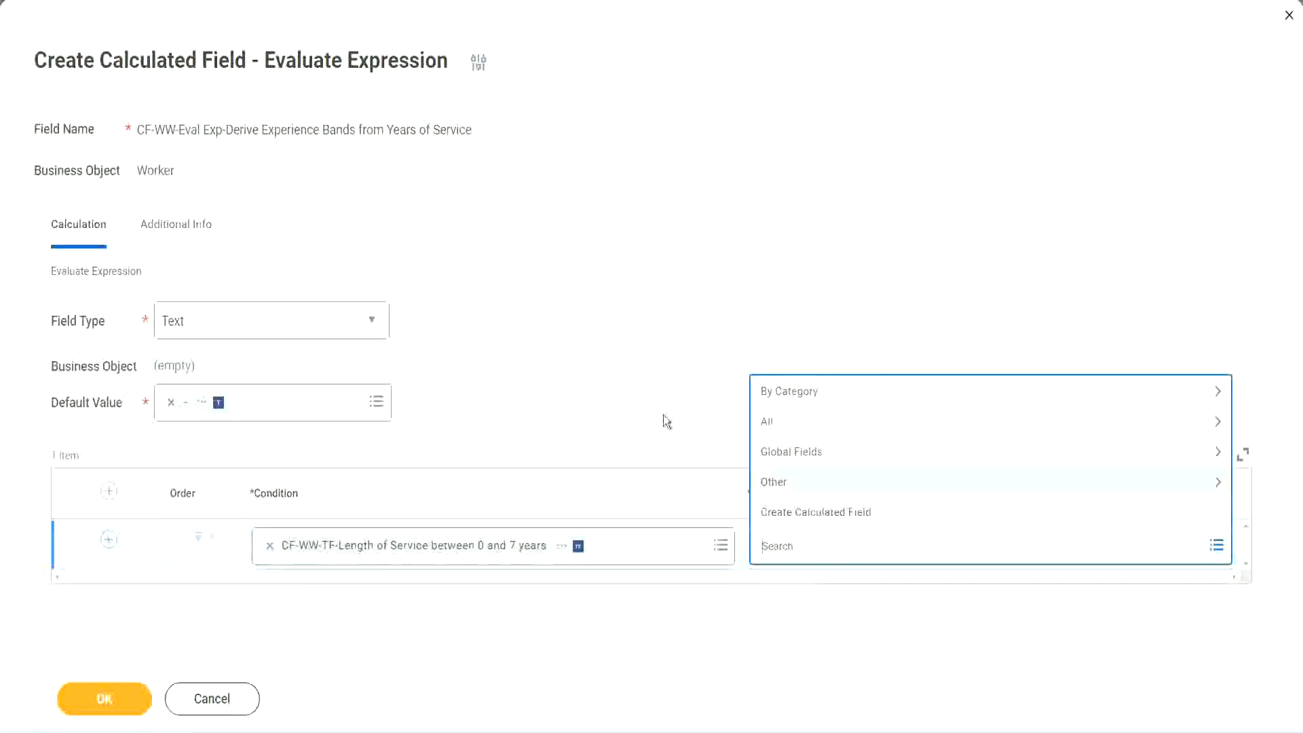
{"action": "left_click", "coordinate": [657, 396]}
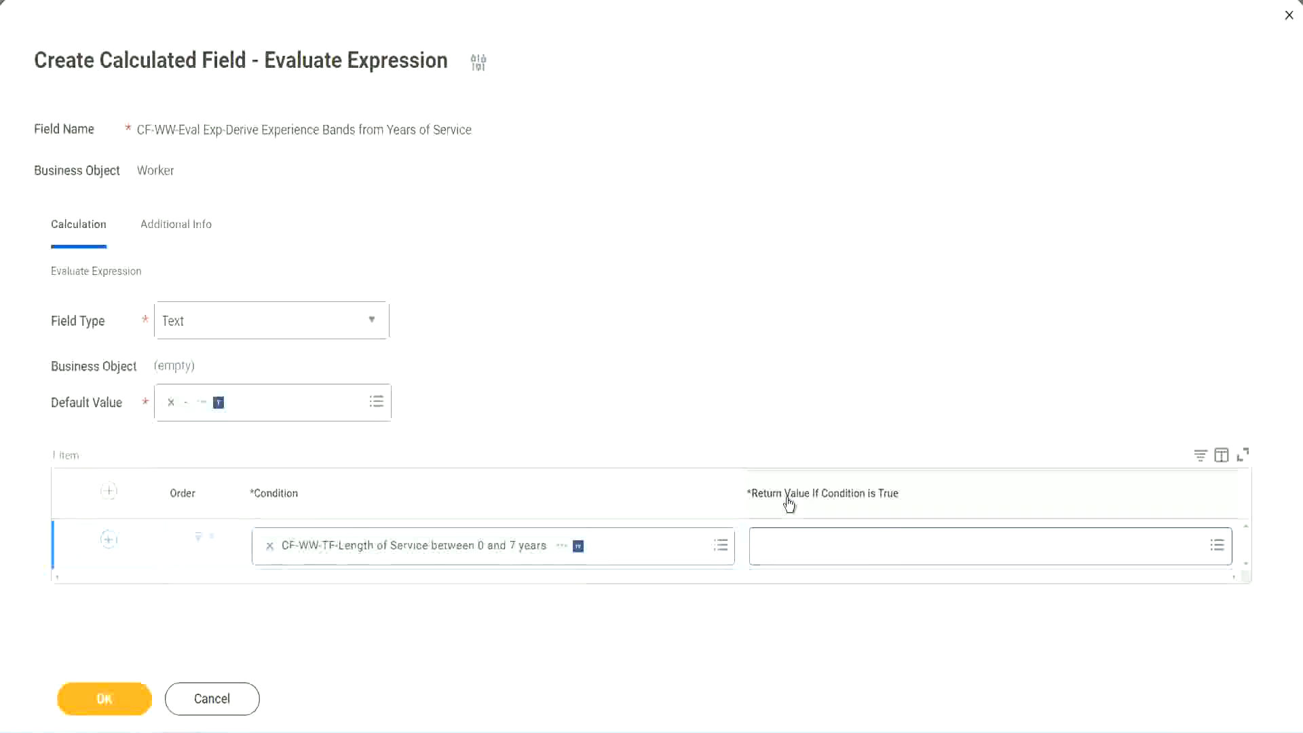
Start a new calculated field for the first row's return value and name it CF-WW-TC-Amateur.
{"action": "left_click", "coordinate": [845, 550]}
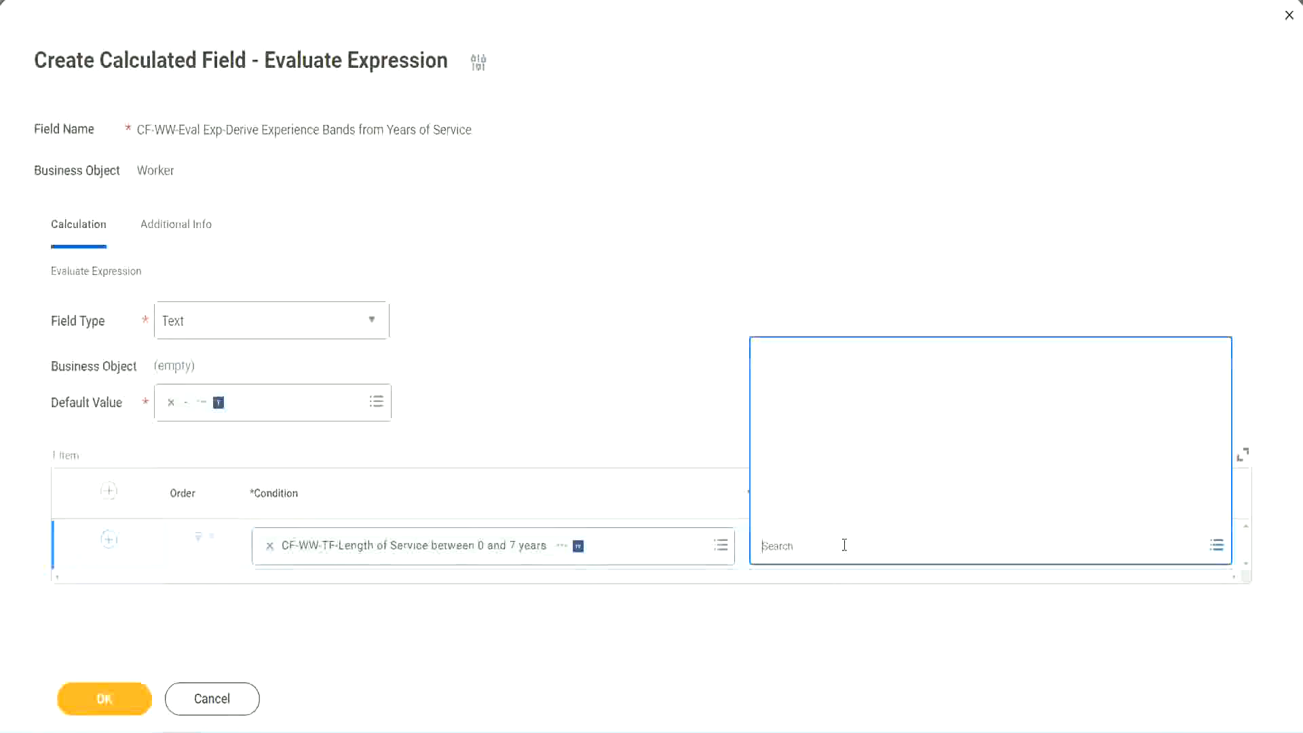
{"action": "left_click", "coordinate": [835, 513]}
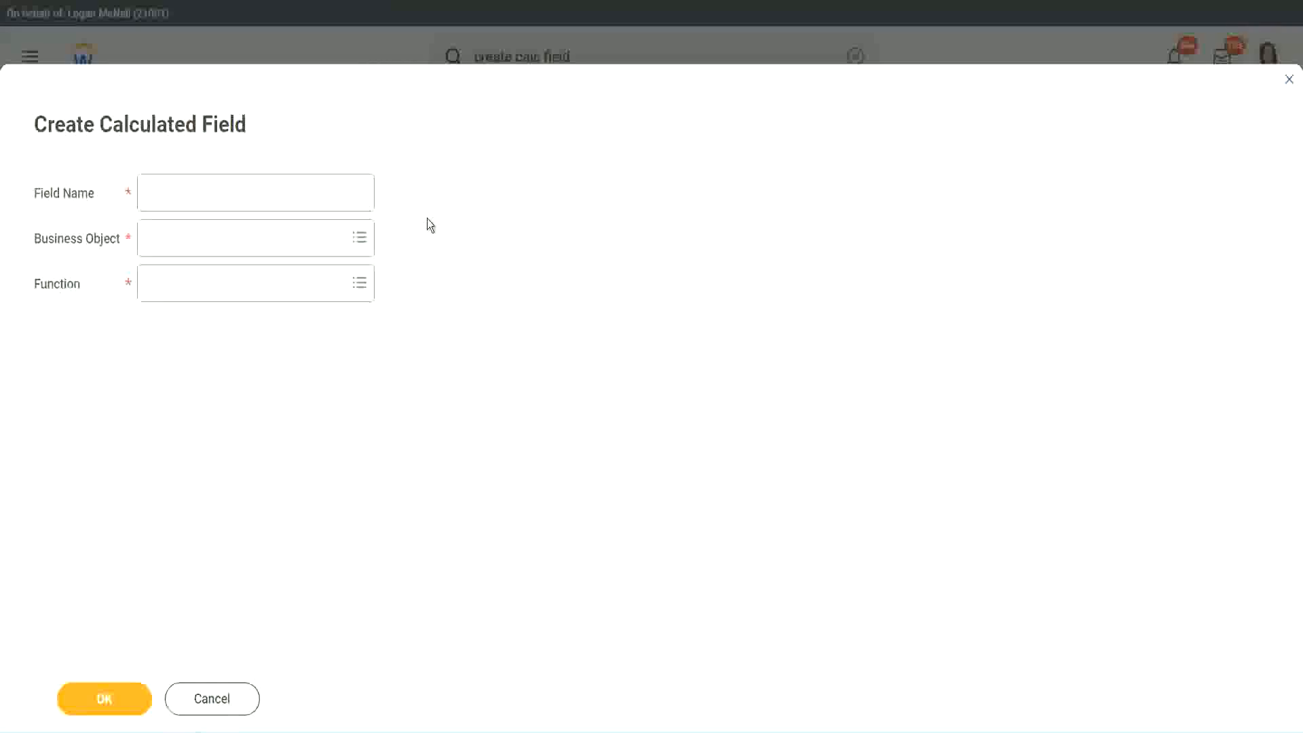
{"action": "left_click", "coordinate": [161, 193]}
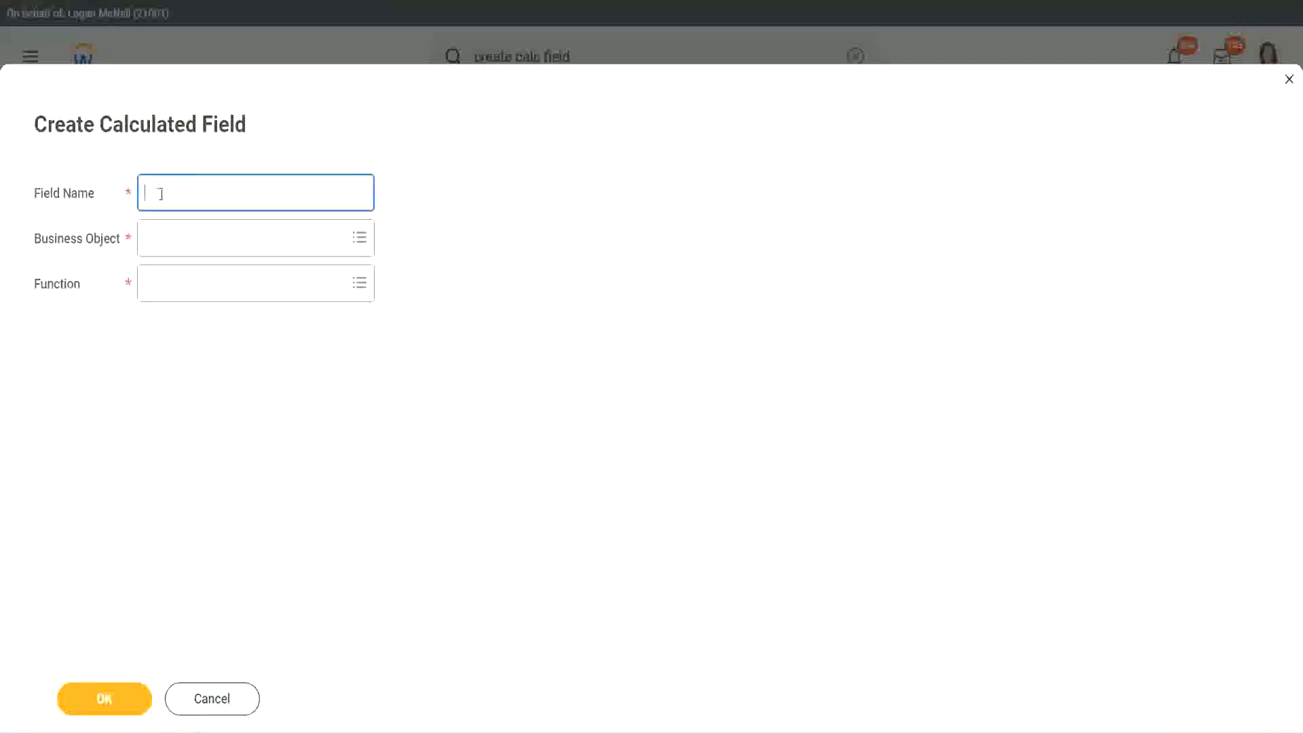
{"action": "type", "text": "CFTC-Amateur"}
{"action": "key", "text": "Left"}
{"action": "key", "text": "Left"}
{"action": "key", "text": "Left"}
{"action": "key", "text": "Left"}
{"action": "key", "text": "Left"}
{"action": "key", "text": "Left"}
{"action": "key", "text": "Left"}
{"action": "key", "text": "Left"}
{"action": "key", "text": "Left"}
{"action": "key", "text": "Left"}
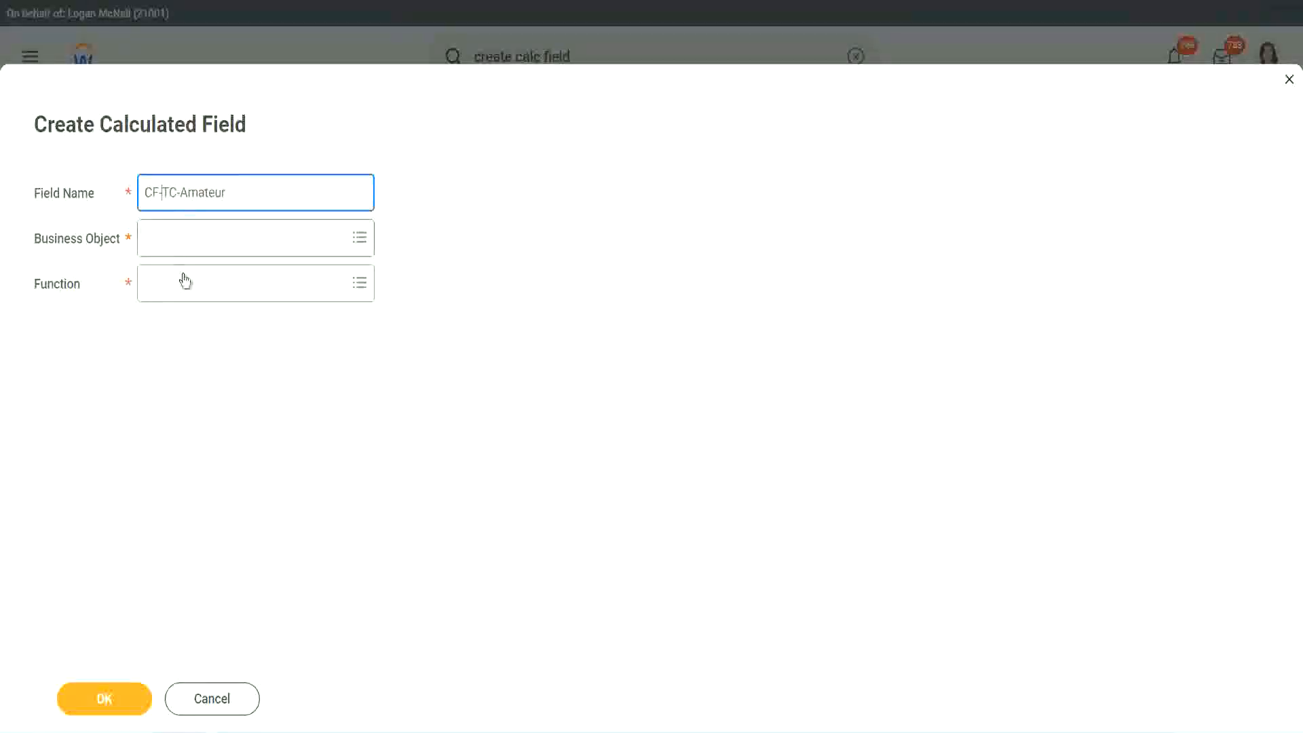
{"action": "type", "text": "WW-"}
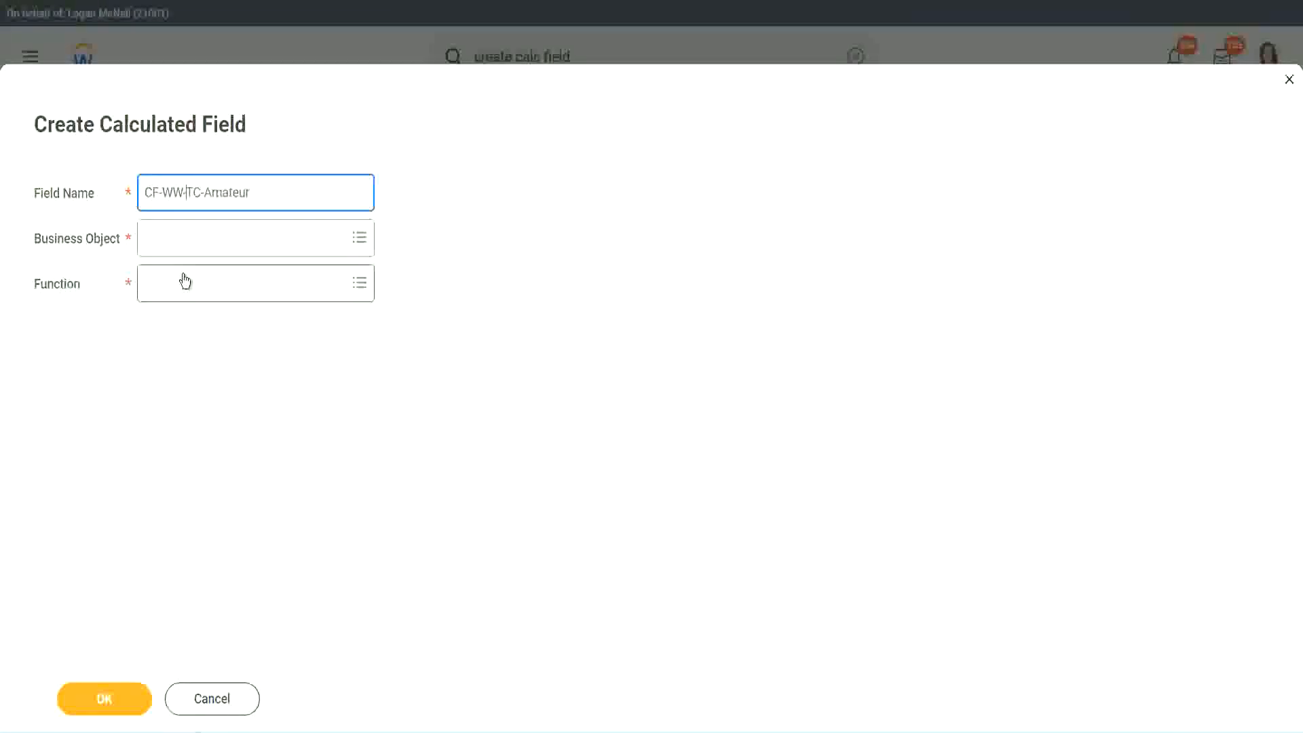
{"action": "left_click", "coordinate": [183, 239]}
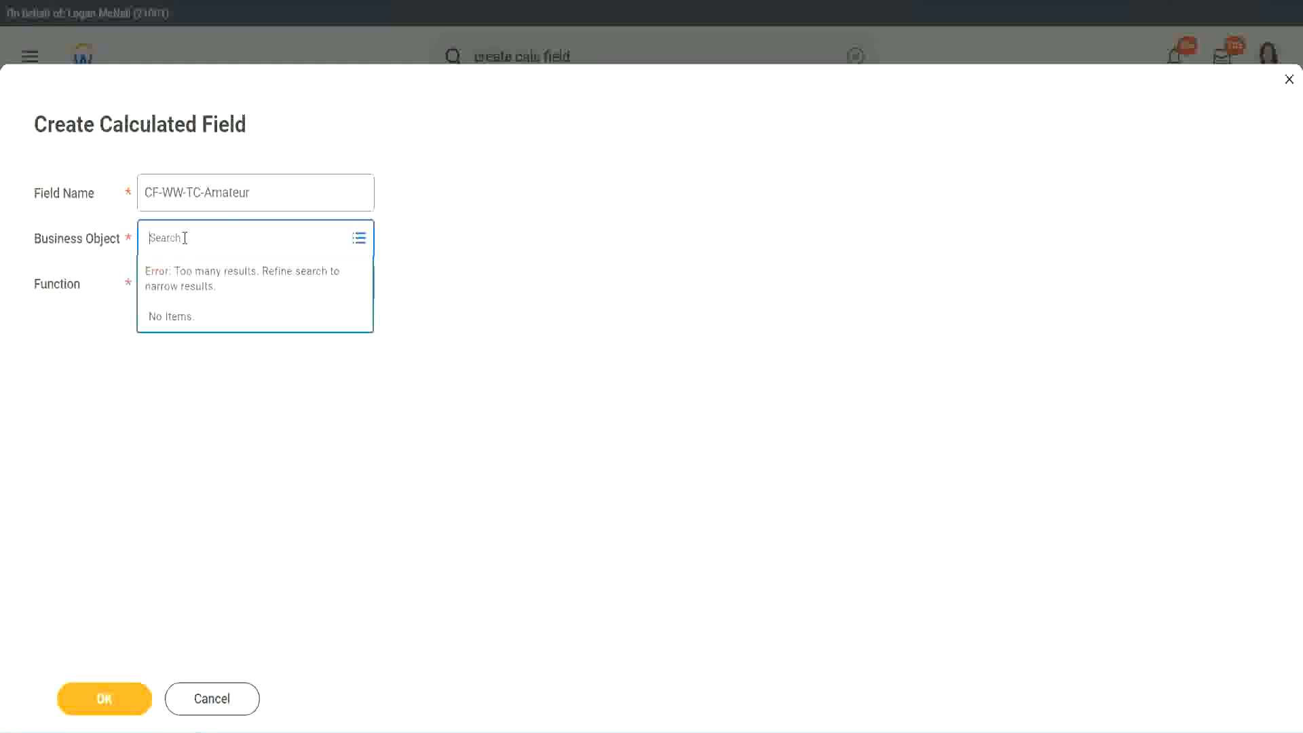
{"action": "type", "text": "worker"}
{"action": "key", "text": "BackSpace"}
{"action": "key", "text": "BackSpace"}
{"action": "key", "text": "BackSpace"}
{"action": "key", "text": "BackSpace"}
{"action": "key", "text": "BackSpace"}
{"action": "key", "text": "BackSpace"}
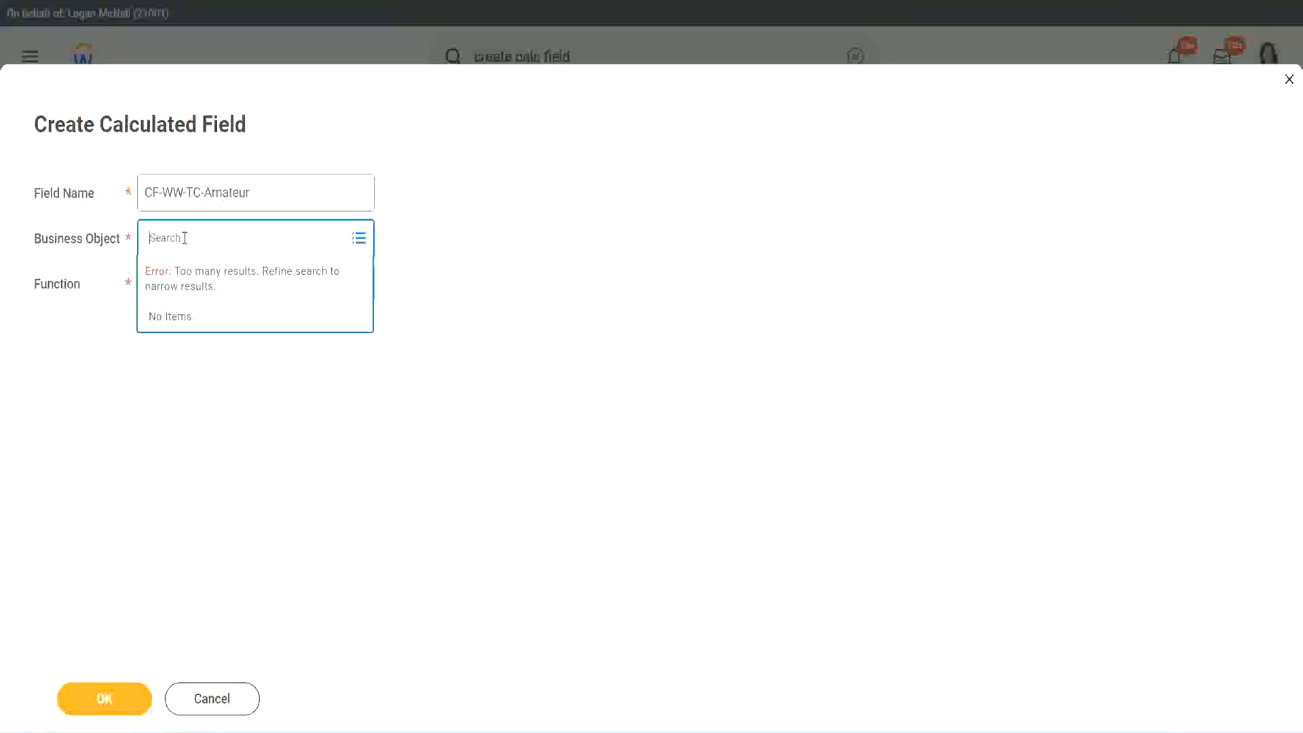
Set the new calculated field's business object to Global.
{"action": "type", "text": "global"}
{"action": "key", "text": "Return"}
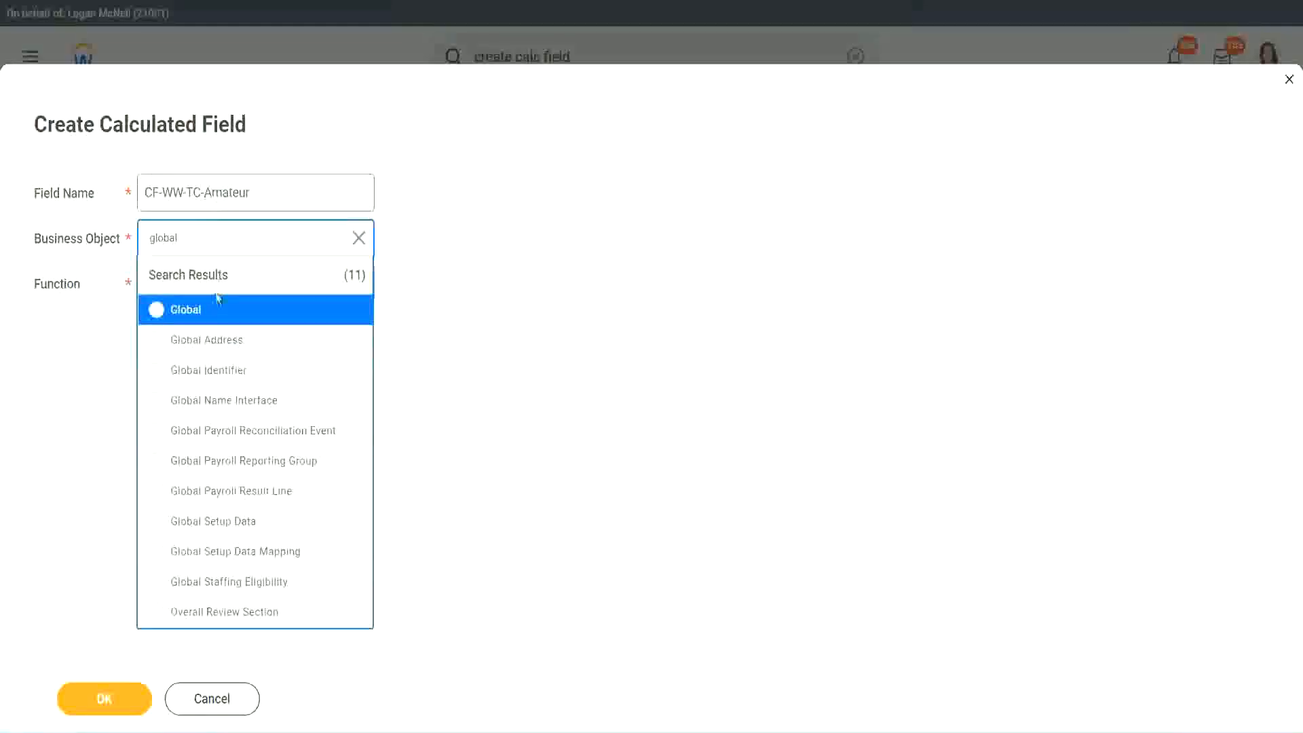
{"action": "left_click", "coordinate": [204, 317]}
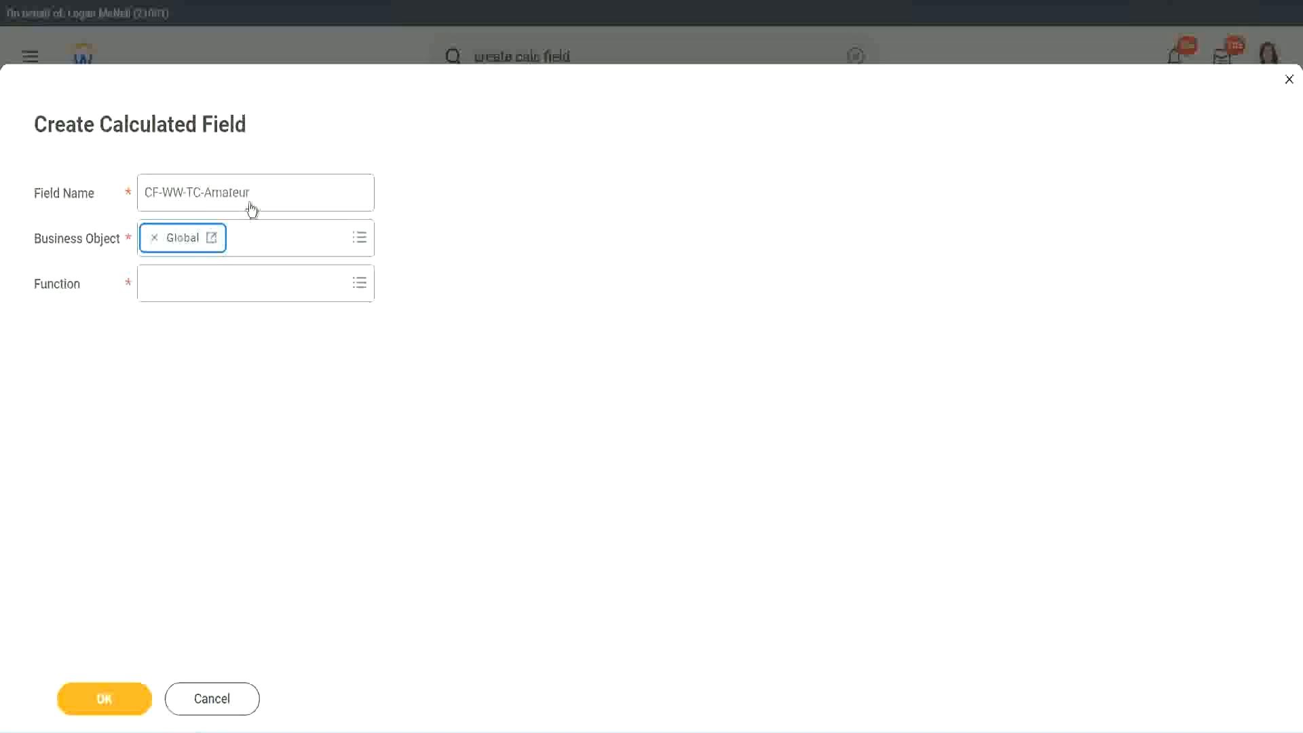
{"action": "triple_click", "coordinate": [337, 184]}
{"action": "left_click", "coordinate": [224, 192]}
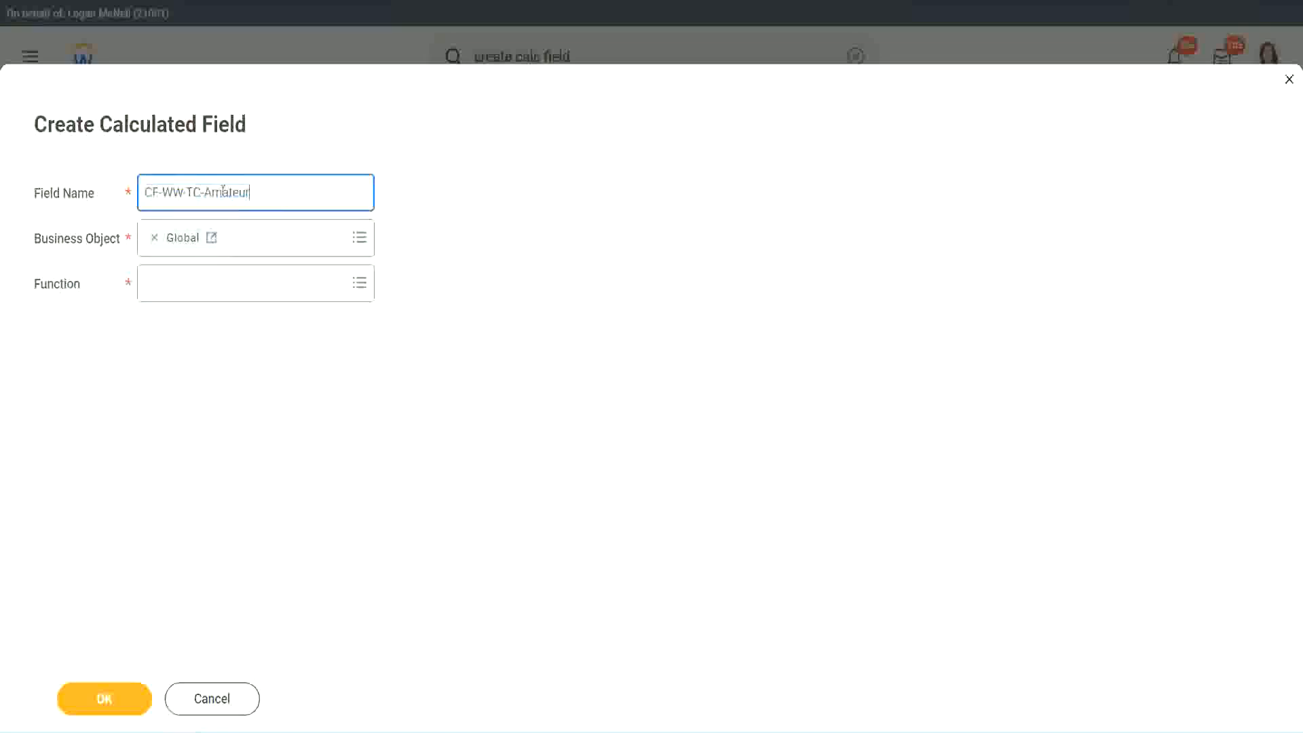
{"action": "double_click", "coordinate": [224, 192]}
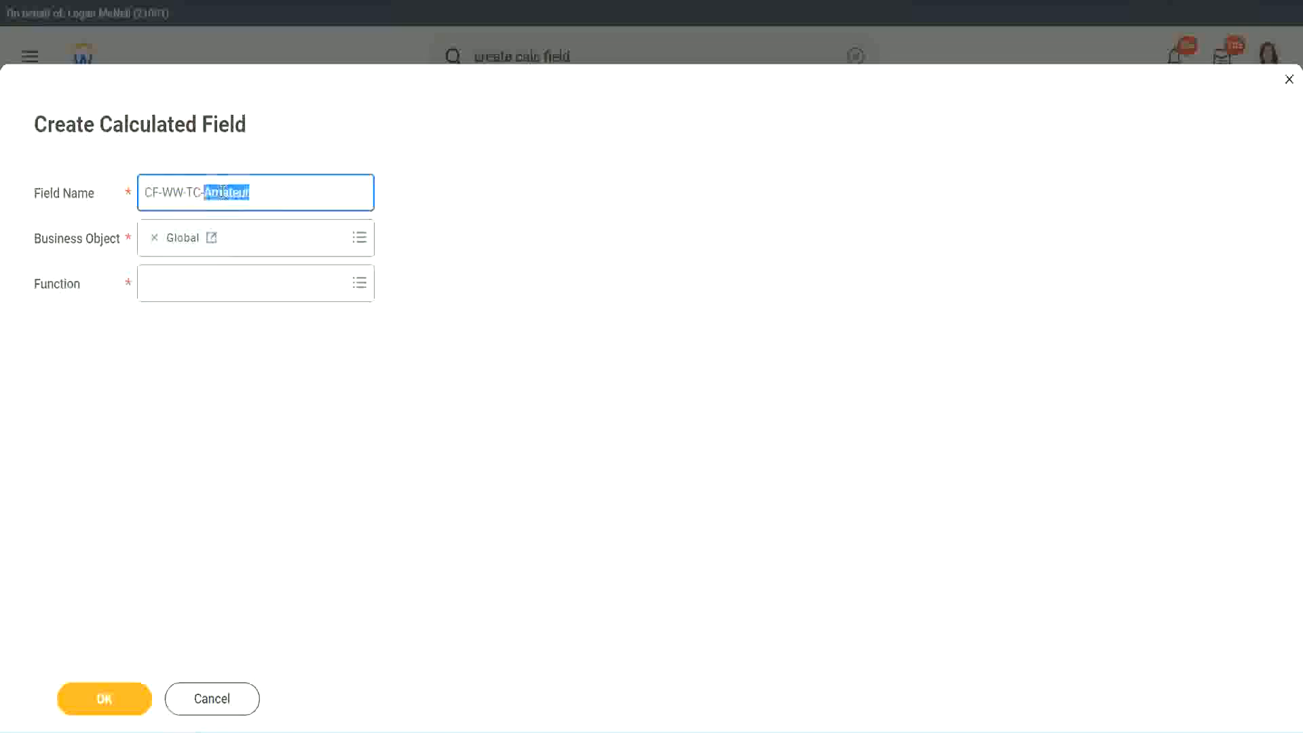
{"action": "left_click", "coordinate": [269, 189]}
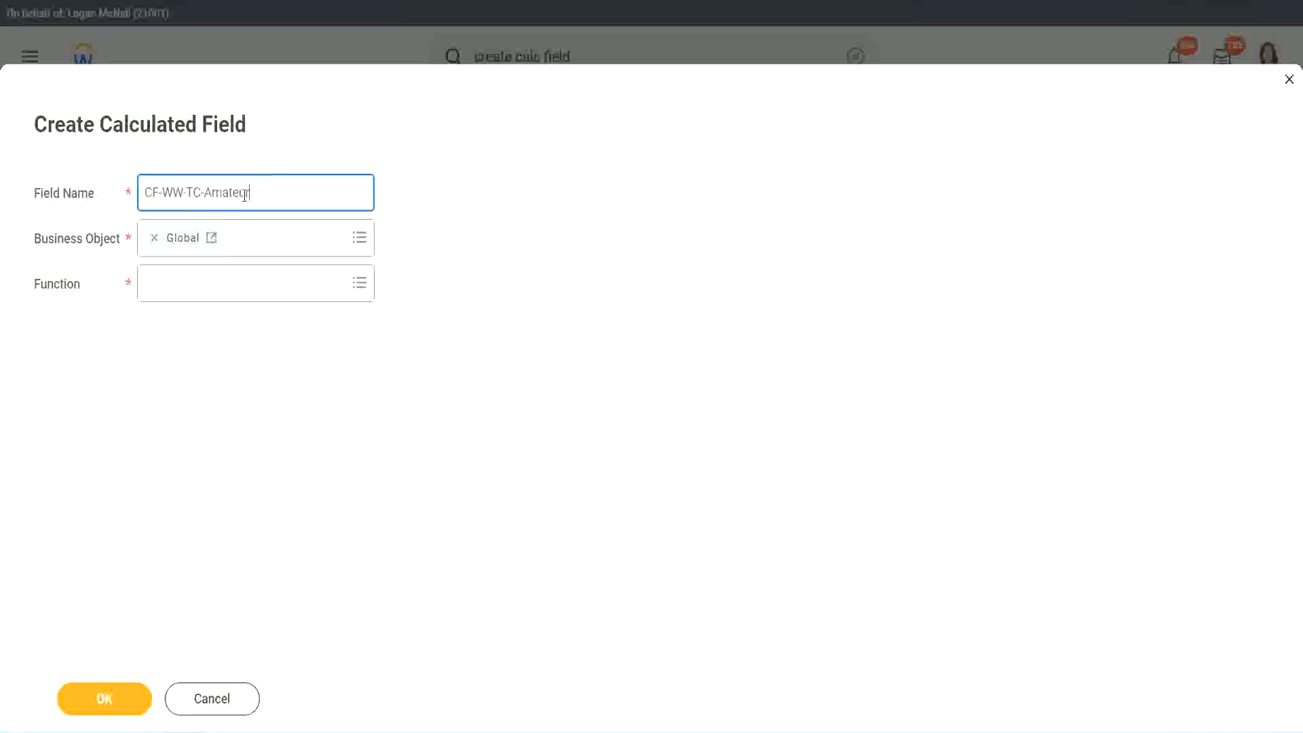
{"action": "double_click", "coordinate": [244, 194]}
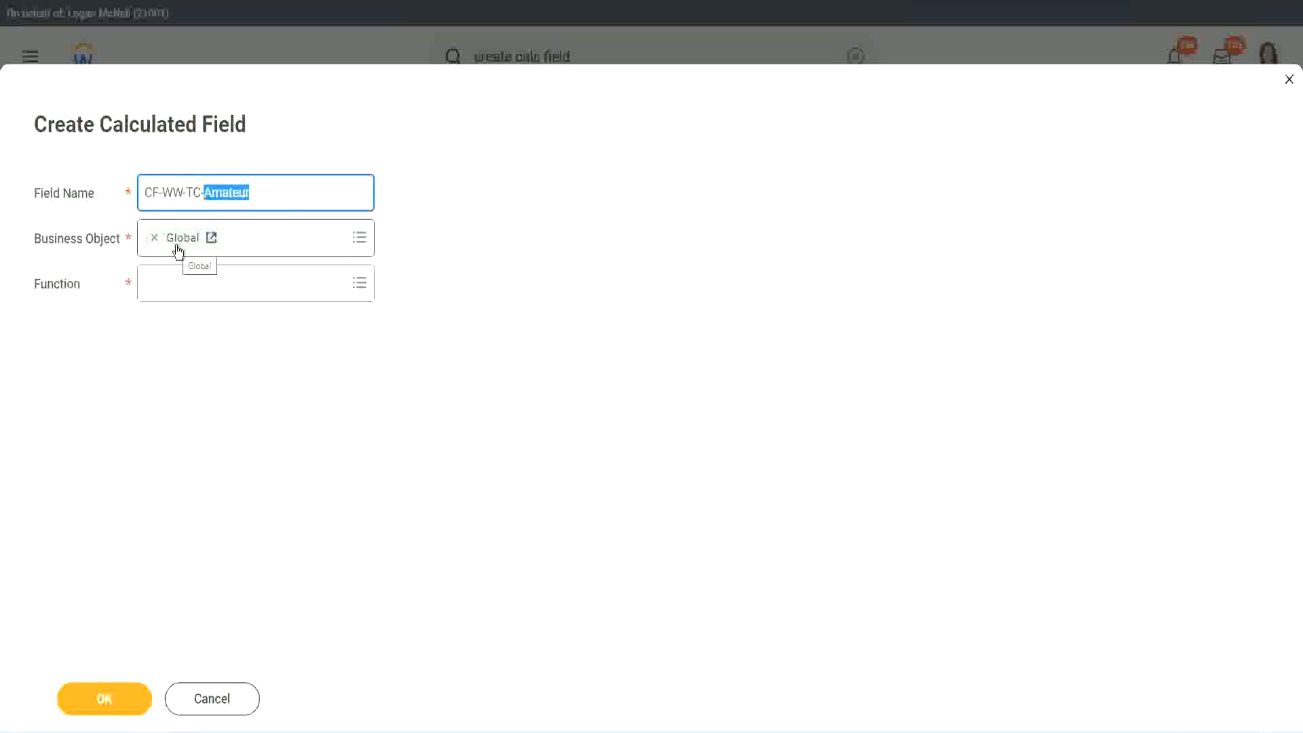
Choose Text Constant as the new field's function and proceed to its calculation settings.
{"action": "left_click", "coordinate": [179, 284]}
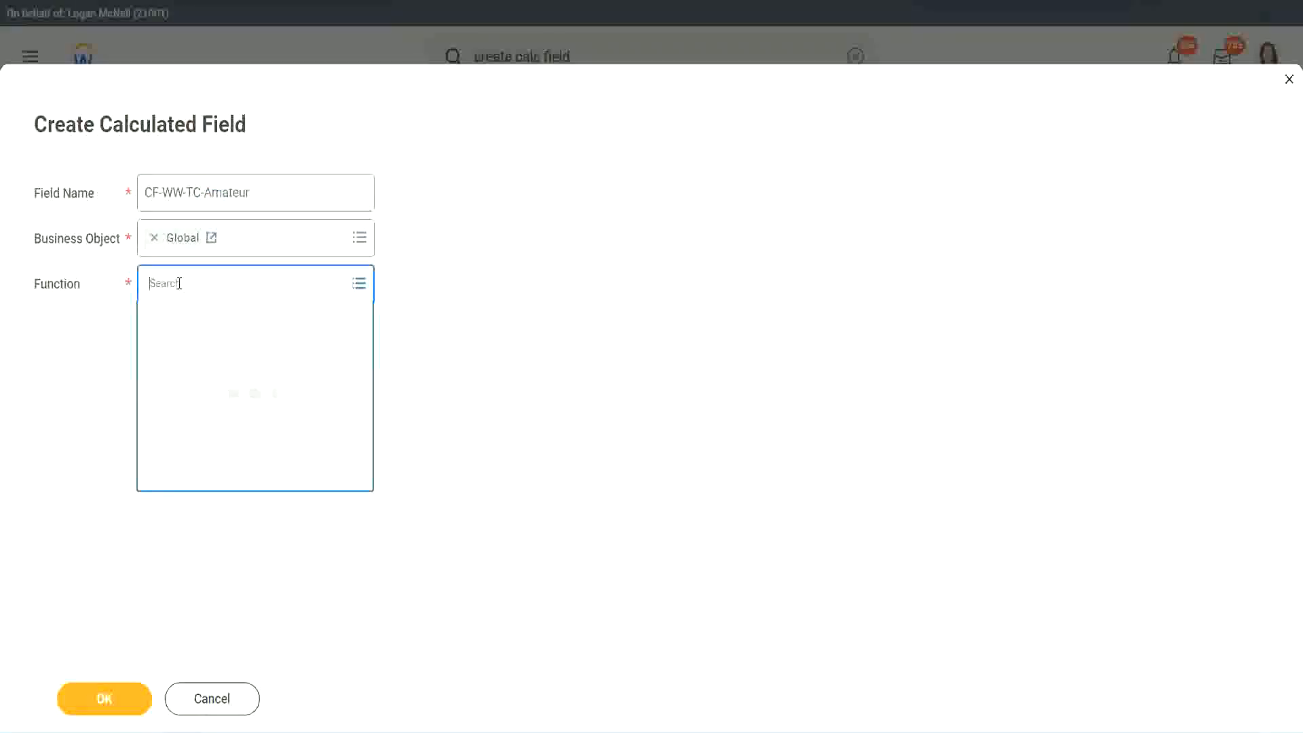
{"action": "type", "text": "text const"}
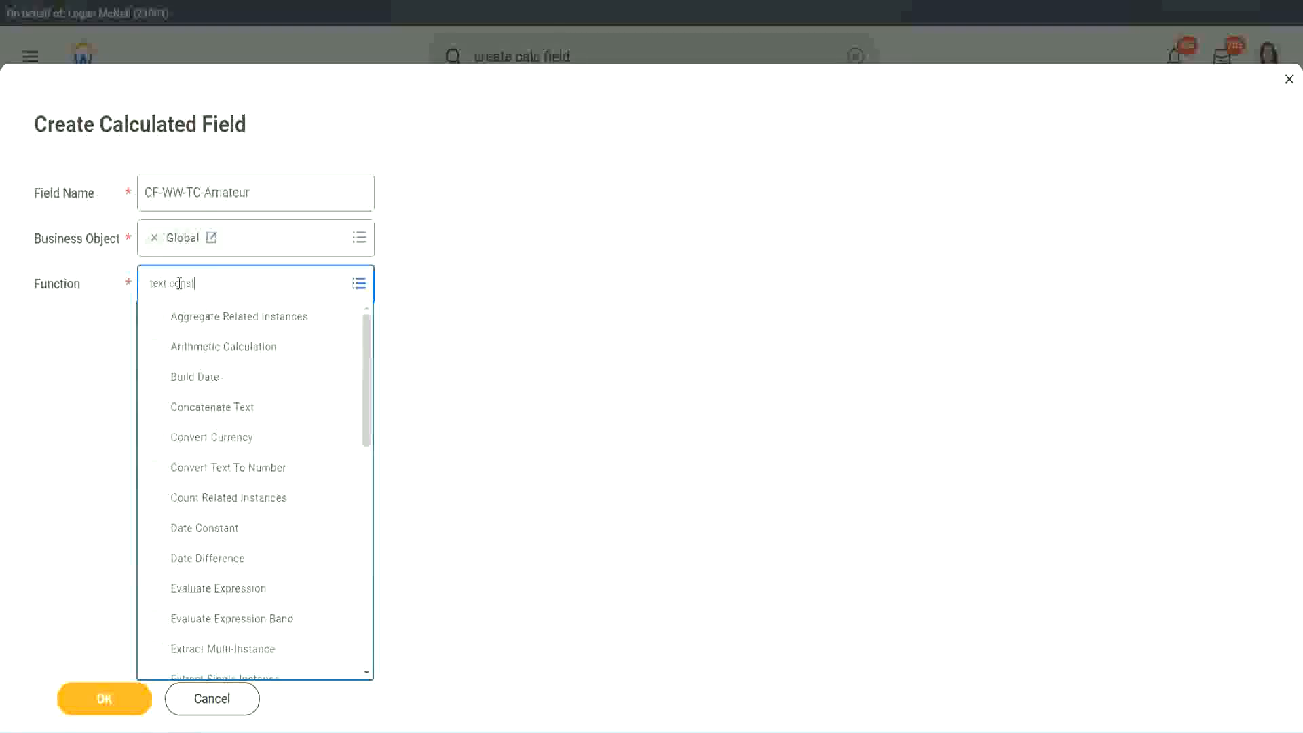
{"action": "key", "text": "Return"}
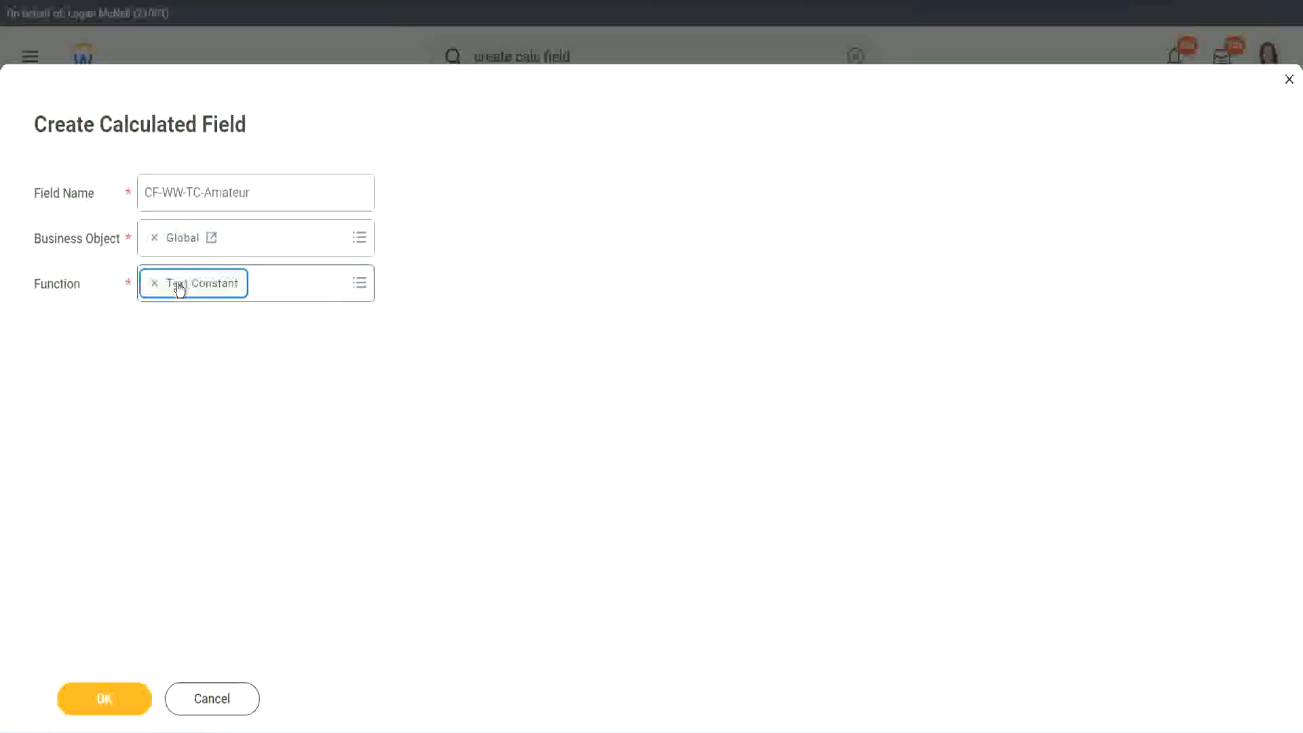
{"action": "left_click", "coordinate": [108, 703]}
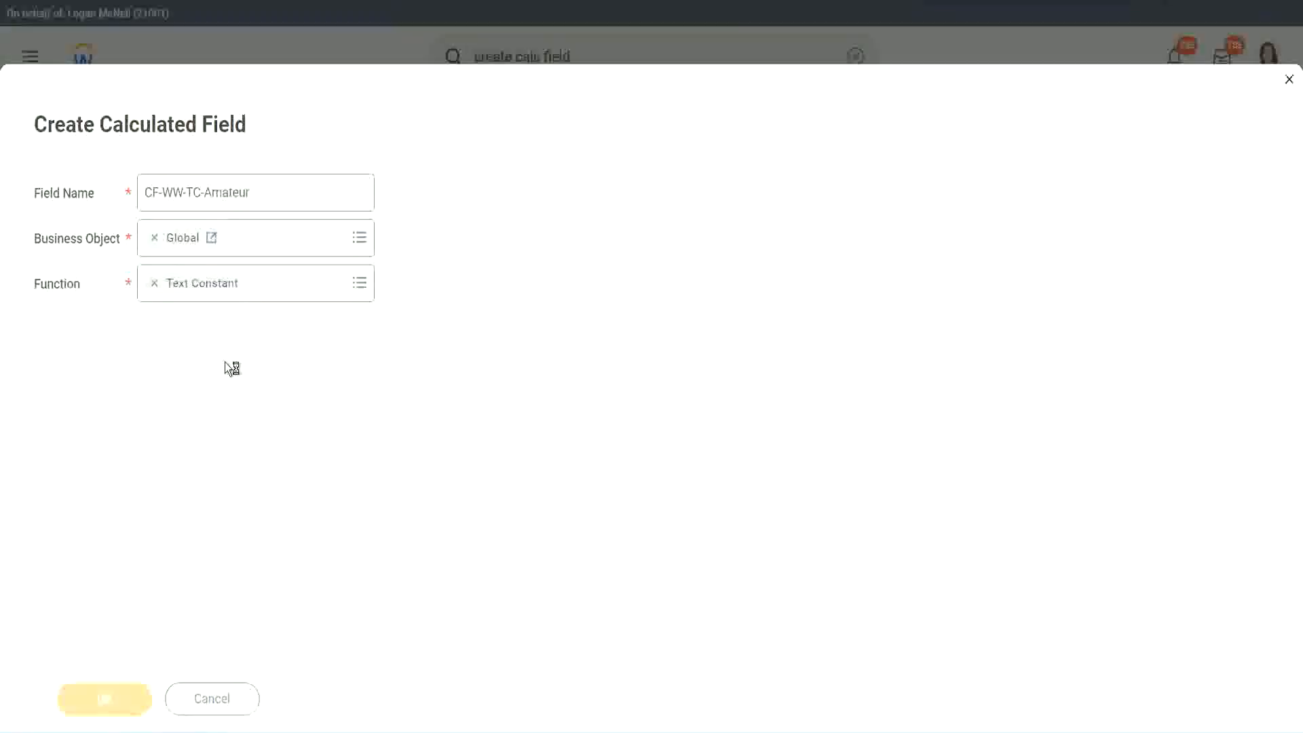
Set the text constant to Amateur and save the CF-WW-TC-Amateur field.
{"action": "left_click", "coordinate": [218, 384]}
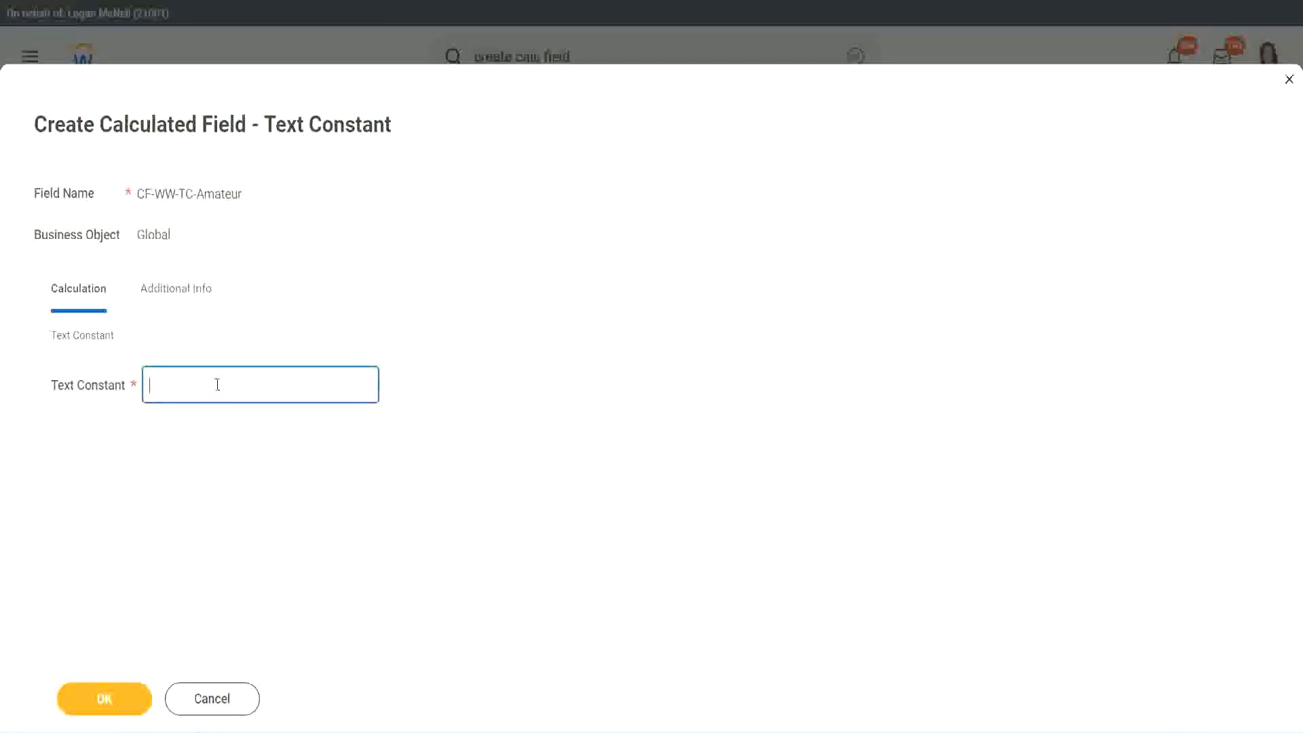
{"action": "type", "text": "Amateur"}
{"action": "left_click", "coordinate": [113, 703]}
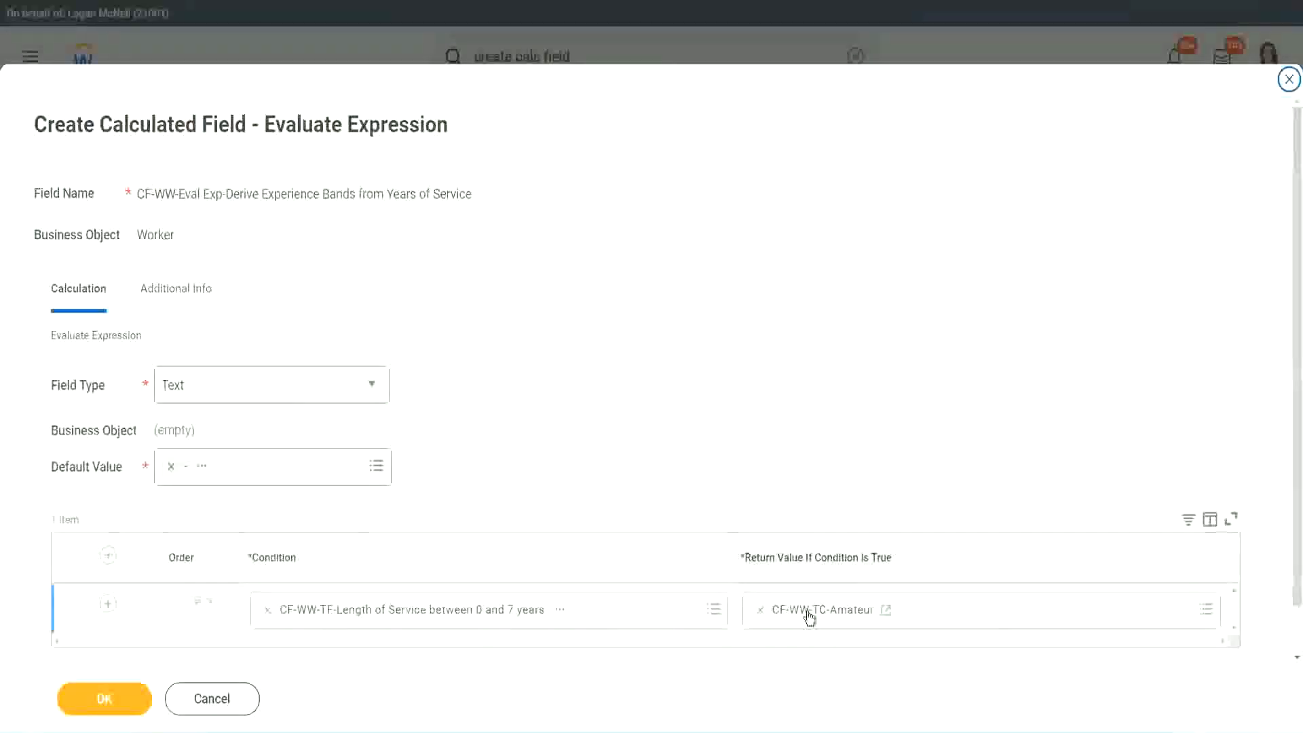
Copy the text of the first row's return value, CF-WW-TC-Amateur.
{"action": "right_click", "coordinate": [810, 614]}
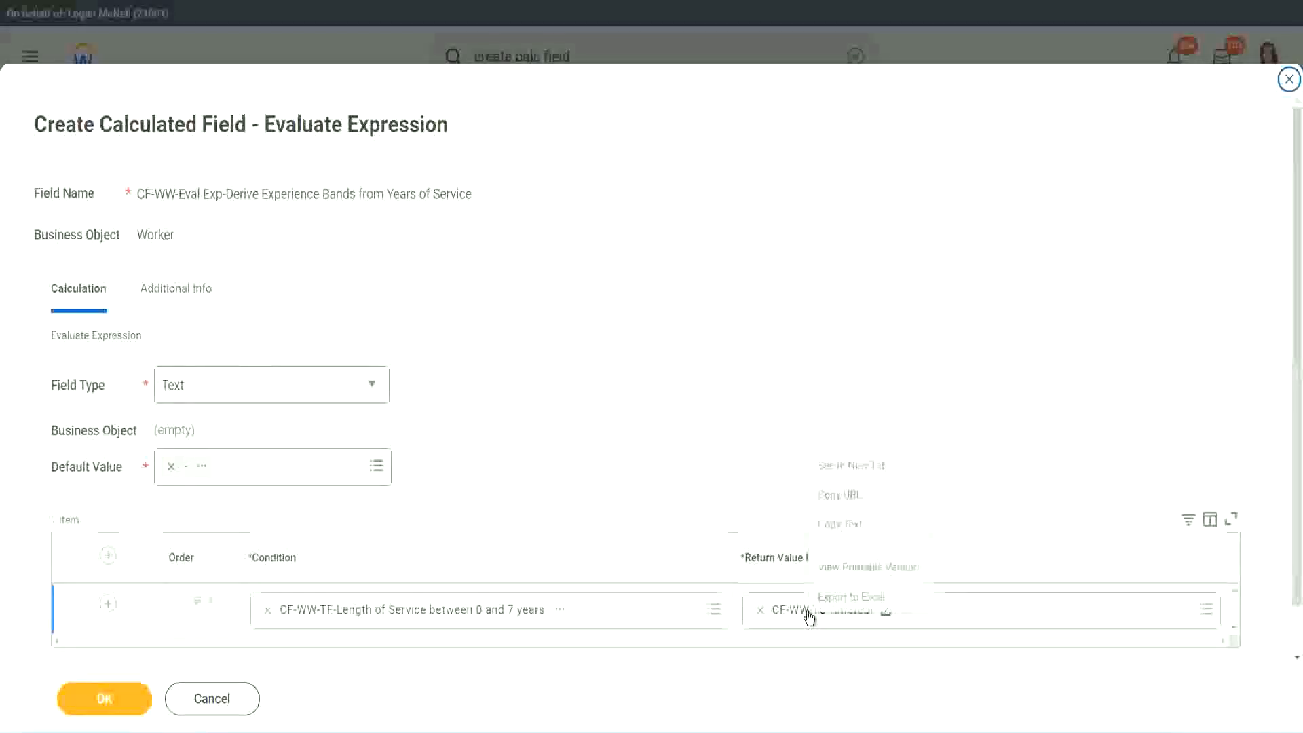
{"action": "left_click", "coordinate": [854, 526]}
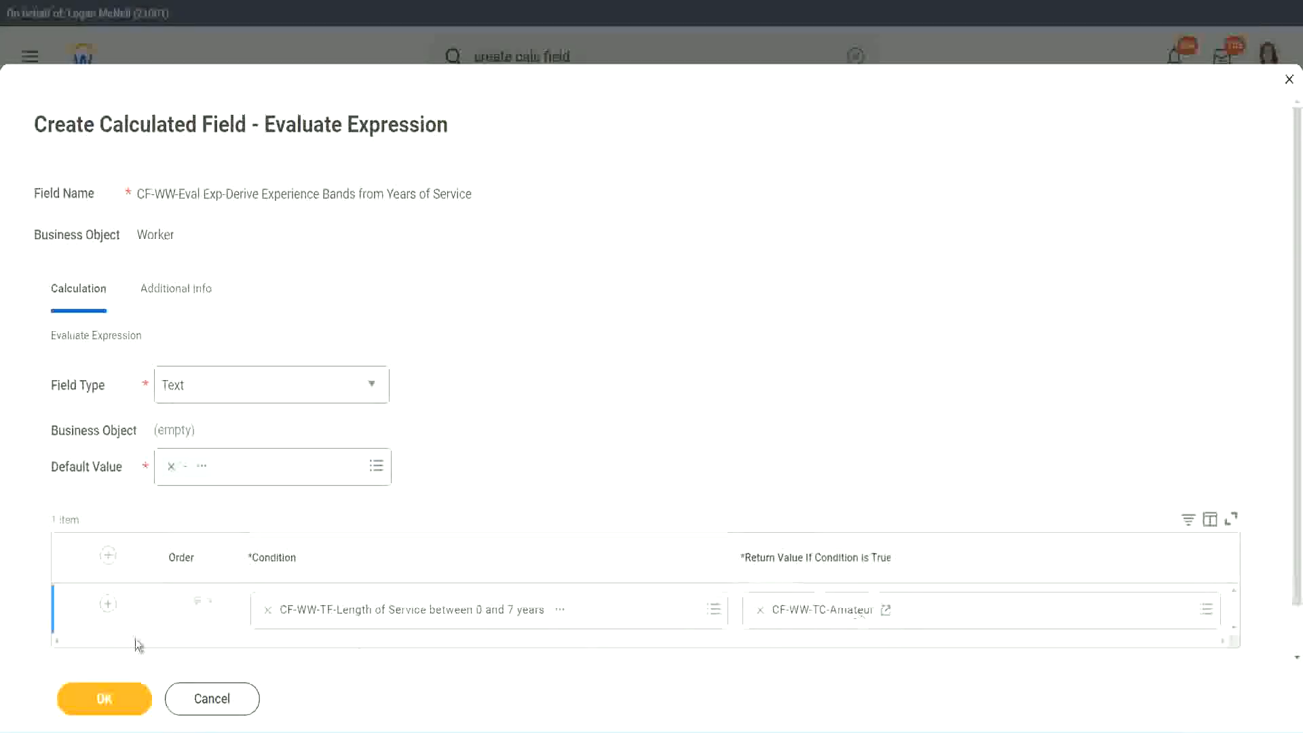
{"action": "left_click", "coordinate": [88, 623]}
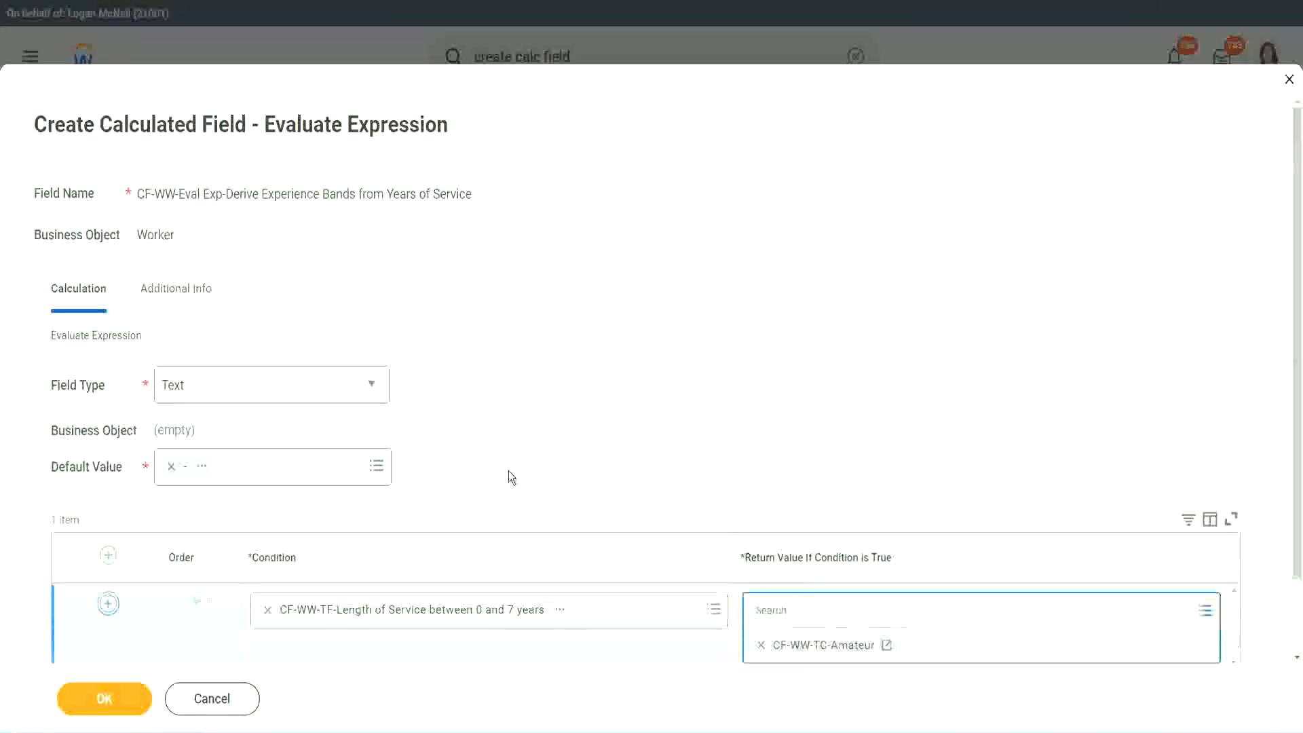
Add three condition rows and set the second row's condition to CF-WW-TF-Length of Service between 8 and 15 years.
{"action": "left_click", "coordinate": [108, 603]}
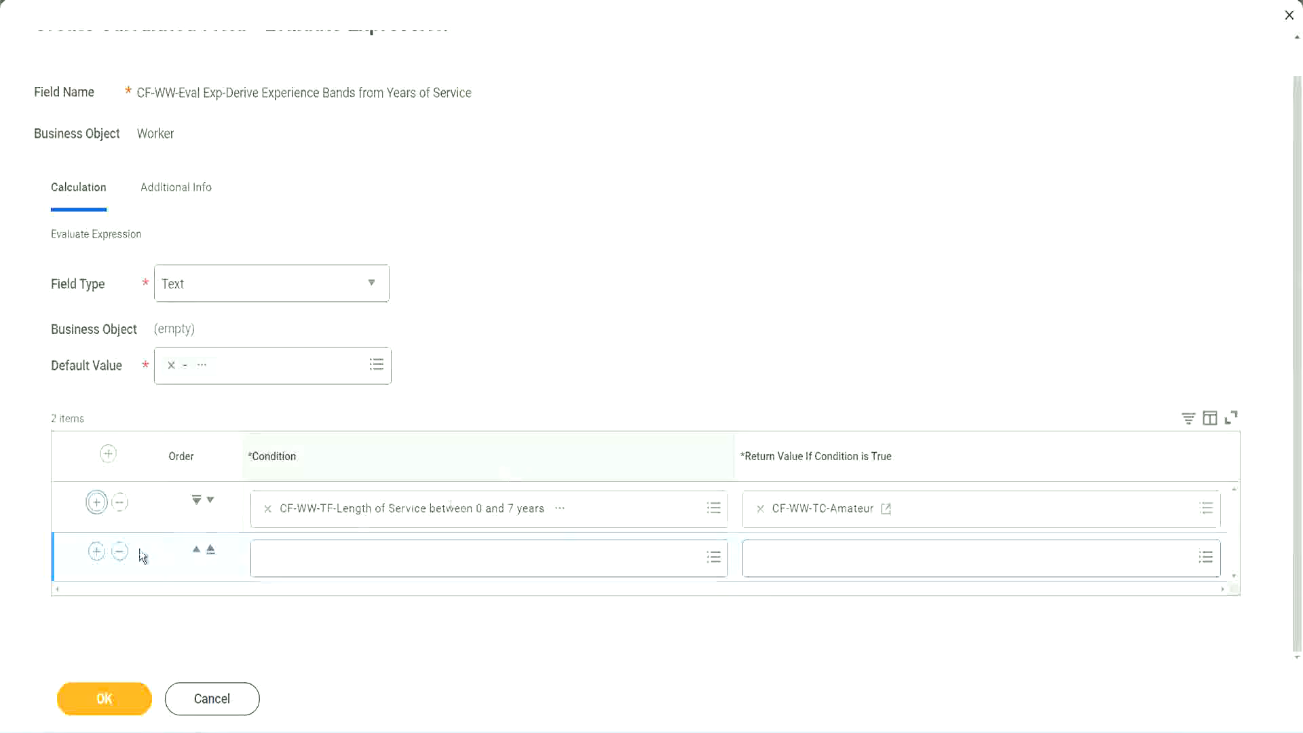
{"action": "left_click", "coordinate": [97, 552]}
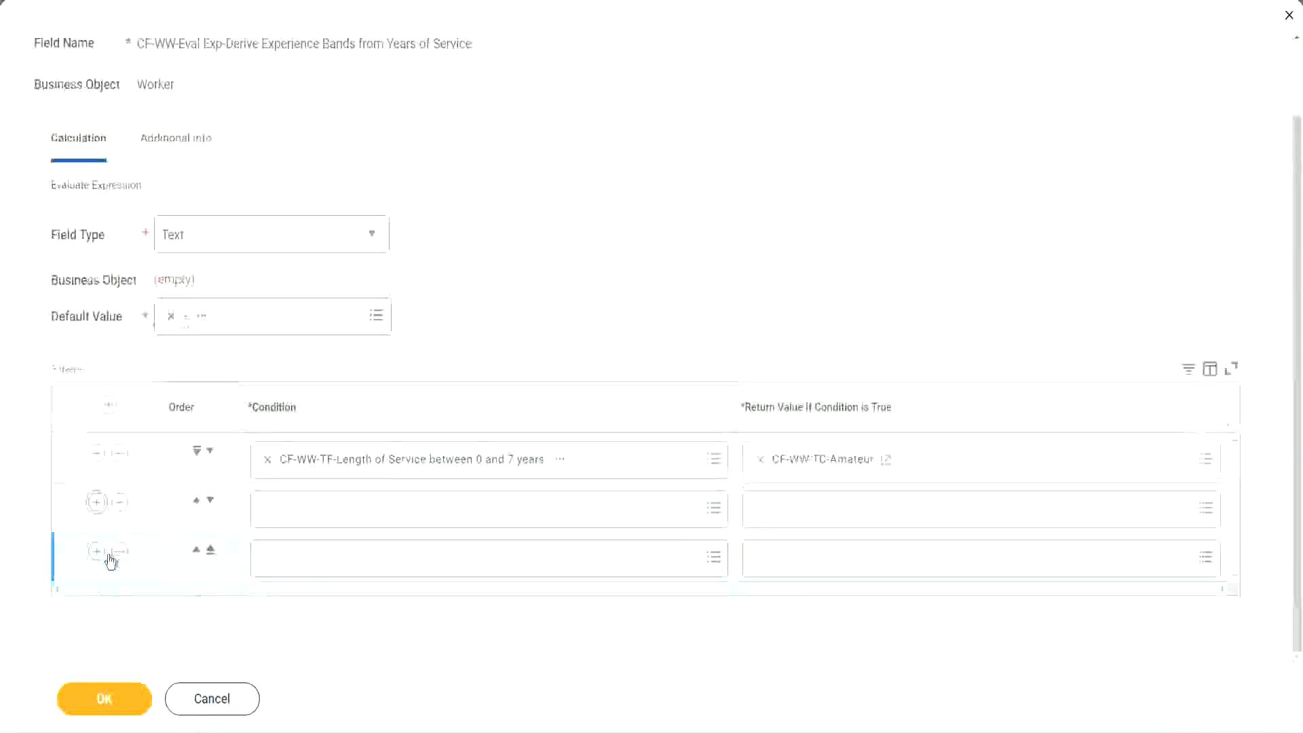
{"action": "left_click", "coordinate": [321, 508]}
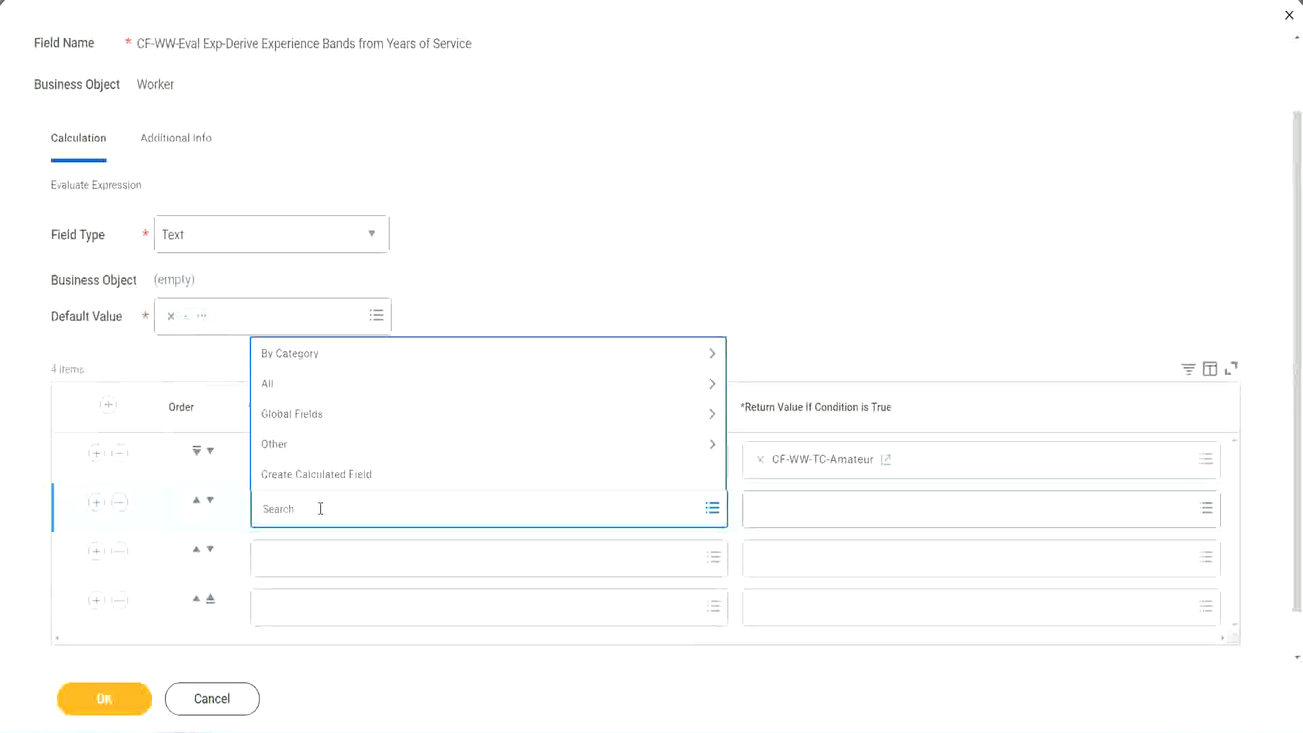
{"action": "type", "text": "cf-ww"}
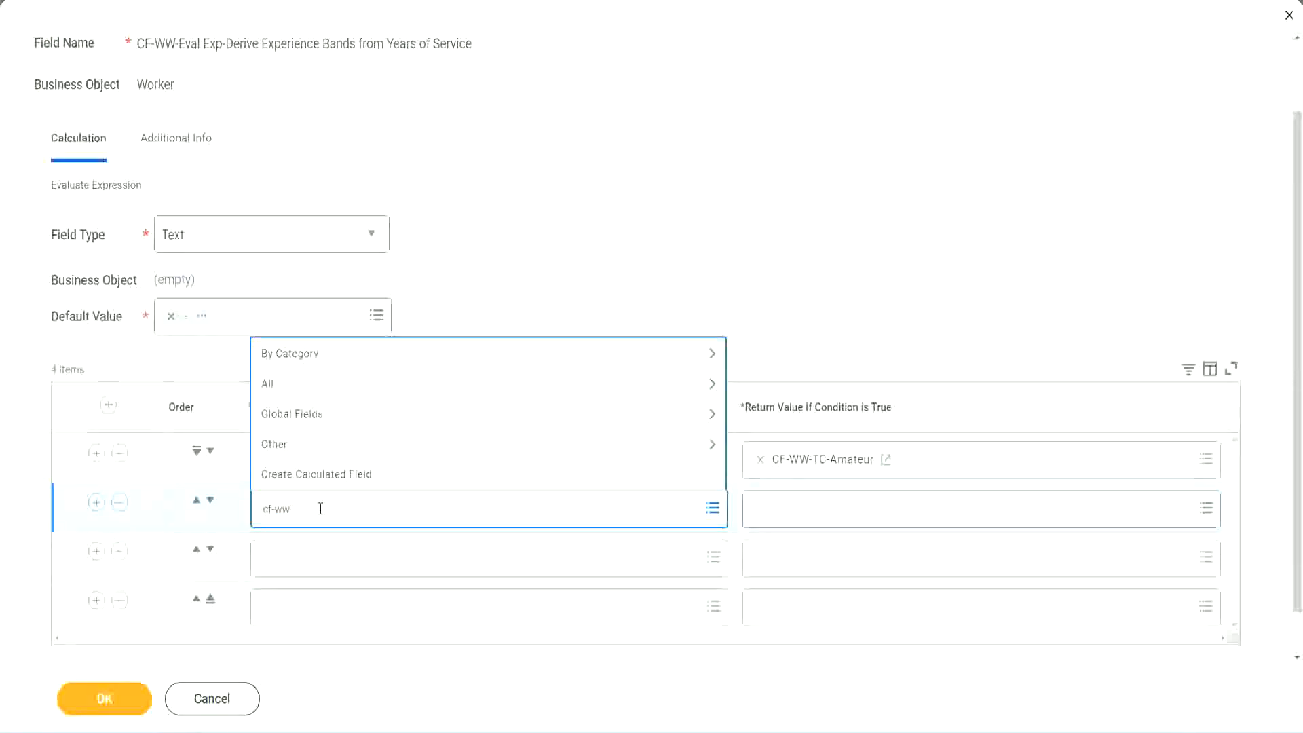
{"action": "type", "text": "-tf"}
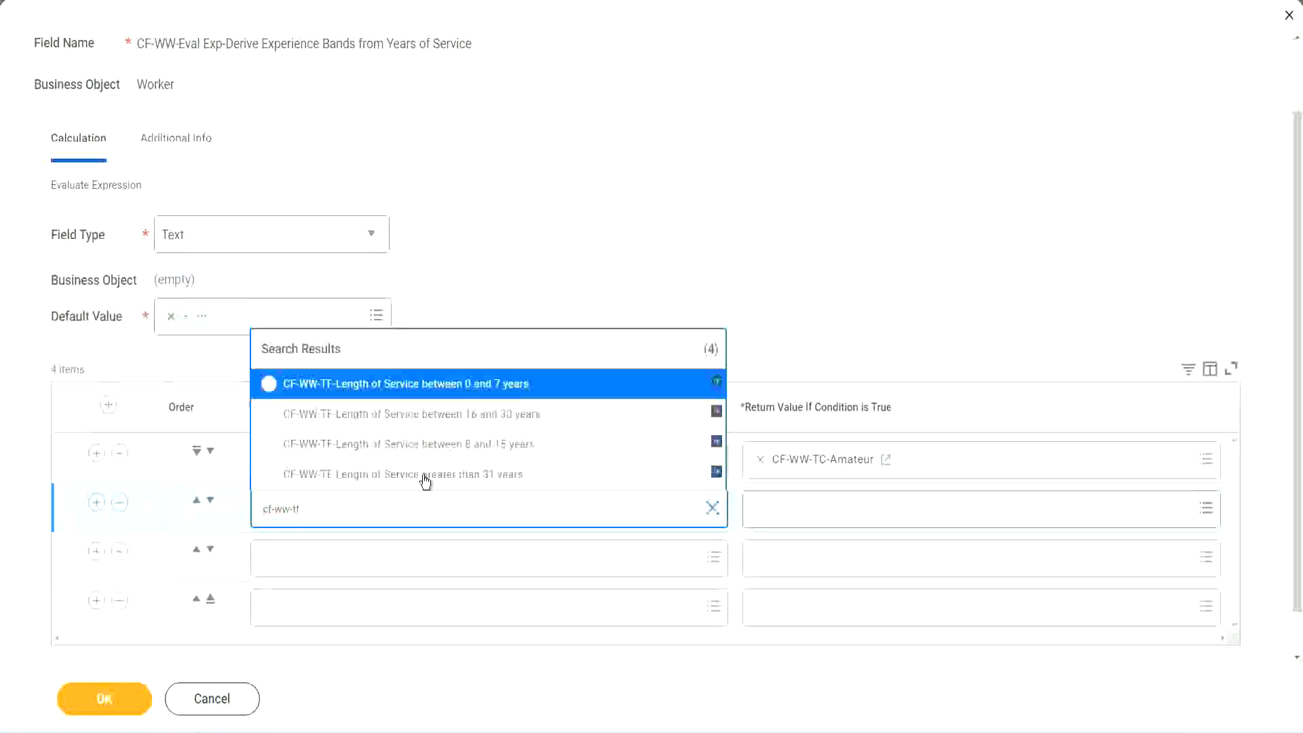
{"action": "left_click", "coordinate": [503, 445]}
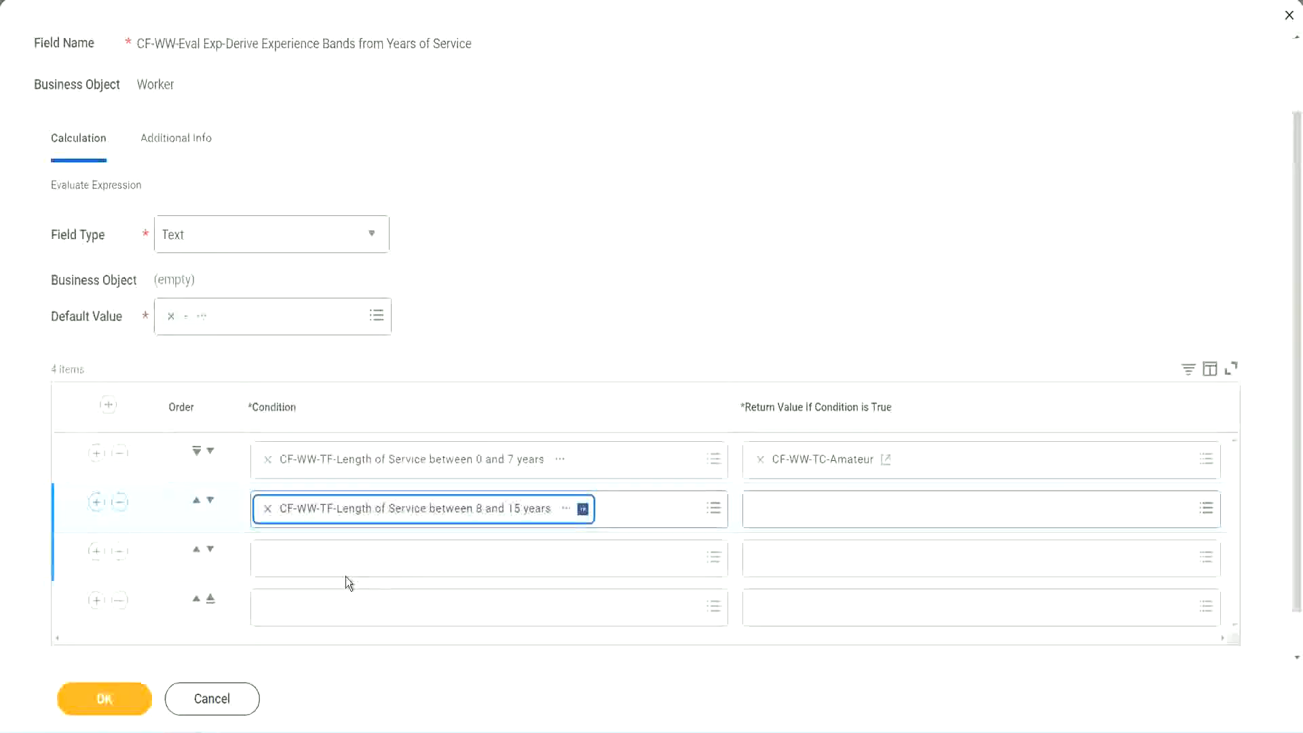
Set the third row's condition to CF-WW-TF-Length of Service between 16 and 30 years.
{"action": "left_click", "coordinate": [329, 556]}
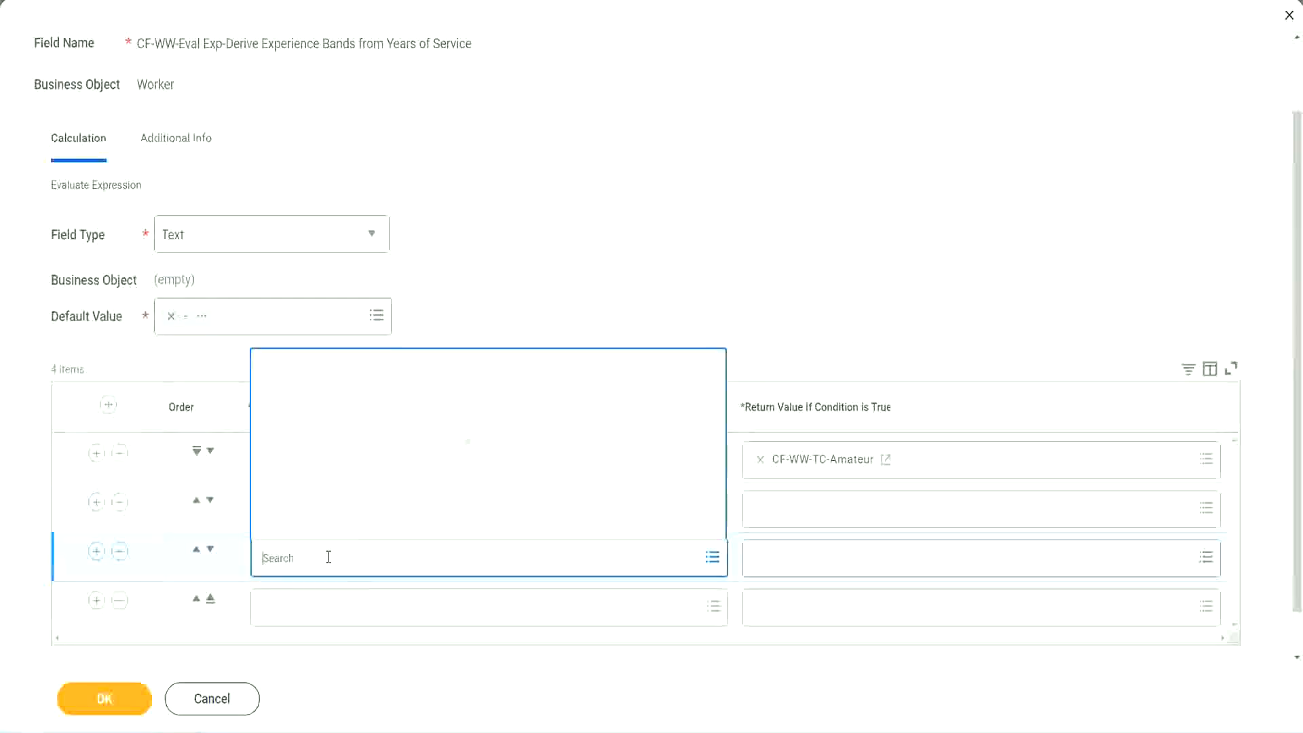
{"action": "type", "text": "cf-ww"}
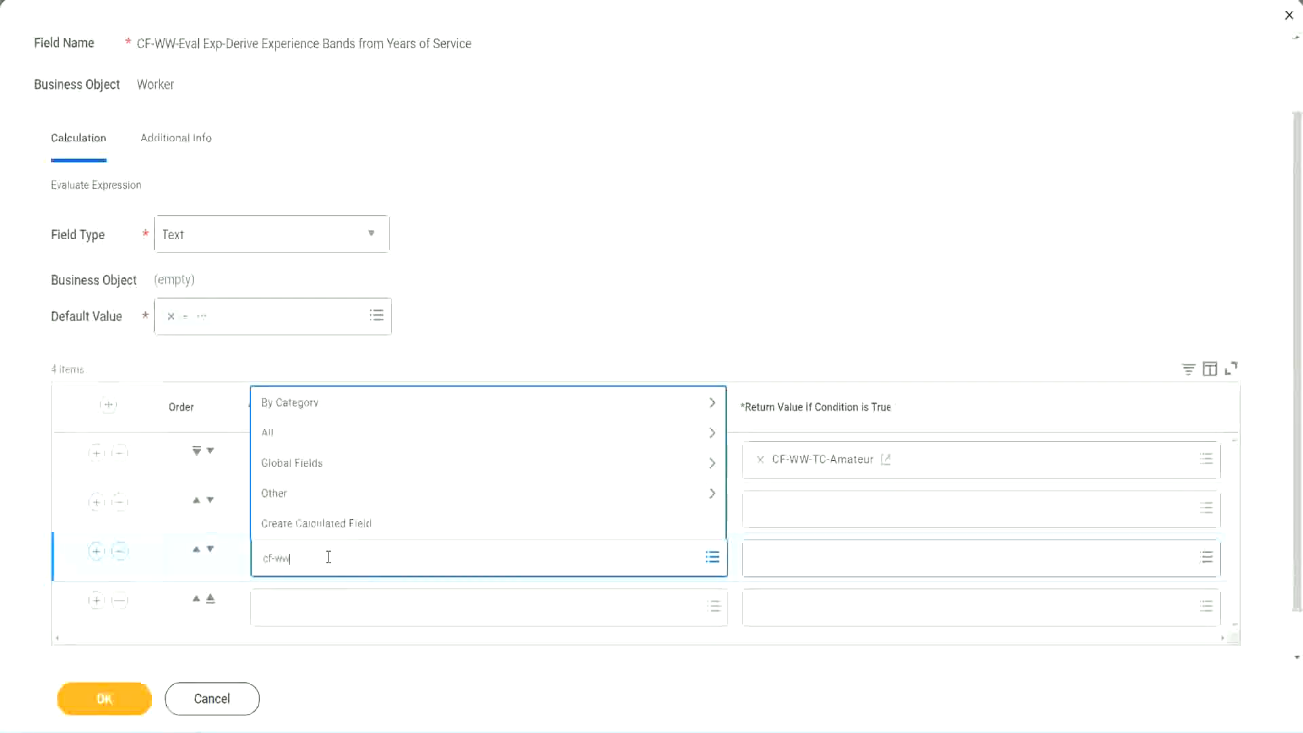
{"action": "type", "text": "-tf"}
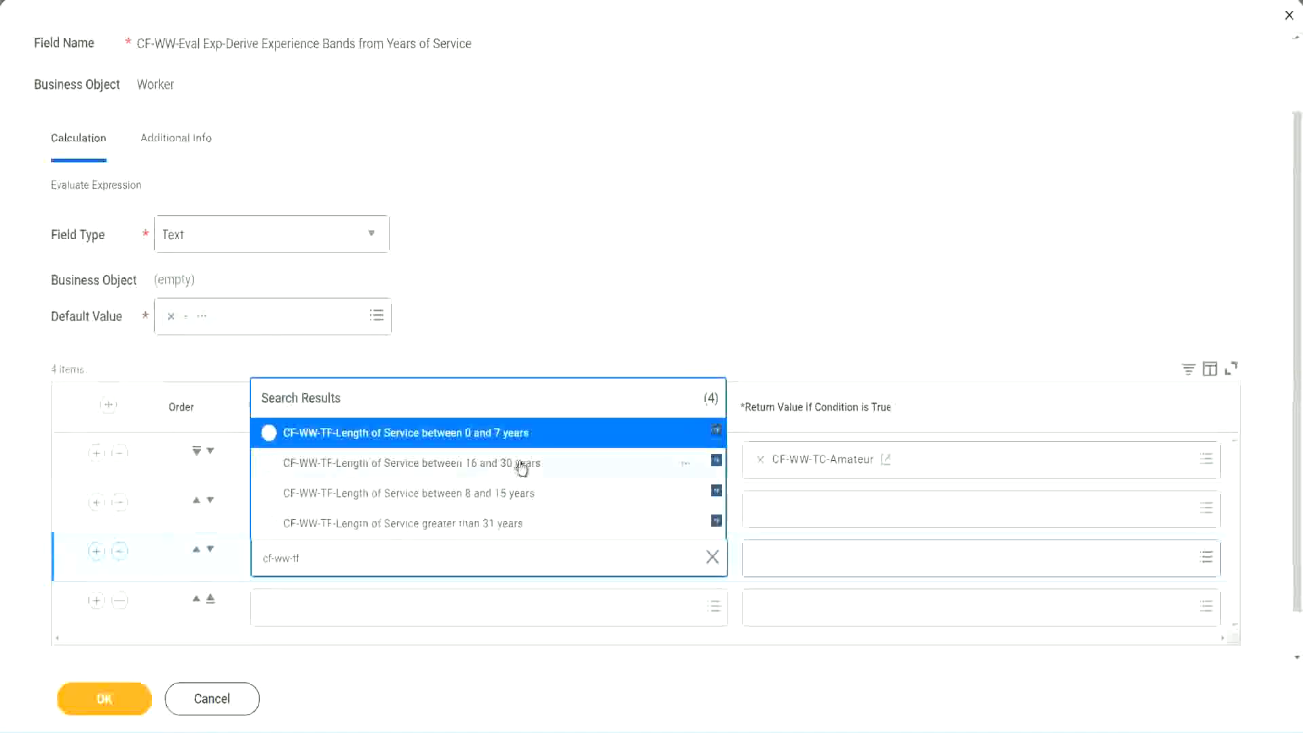
{"action": "left_click", "coordinate": [523, 466]}
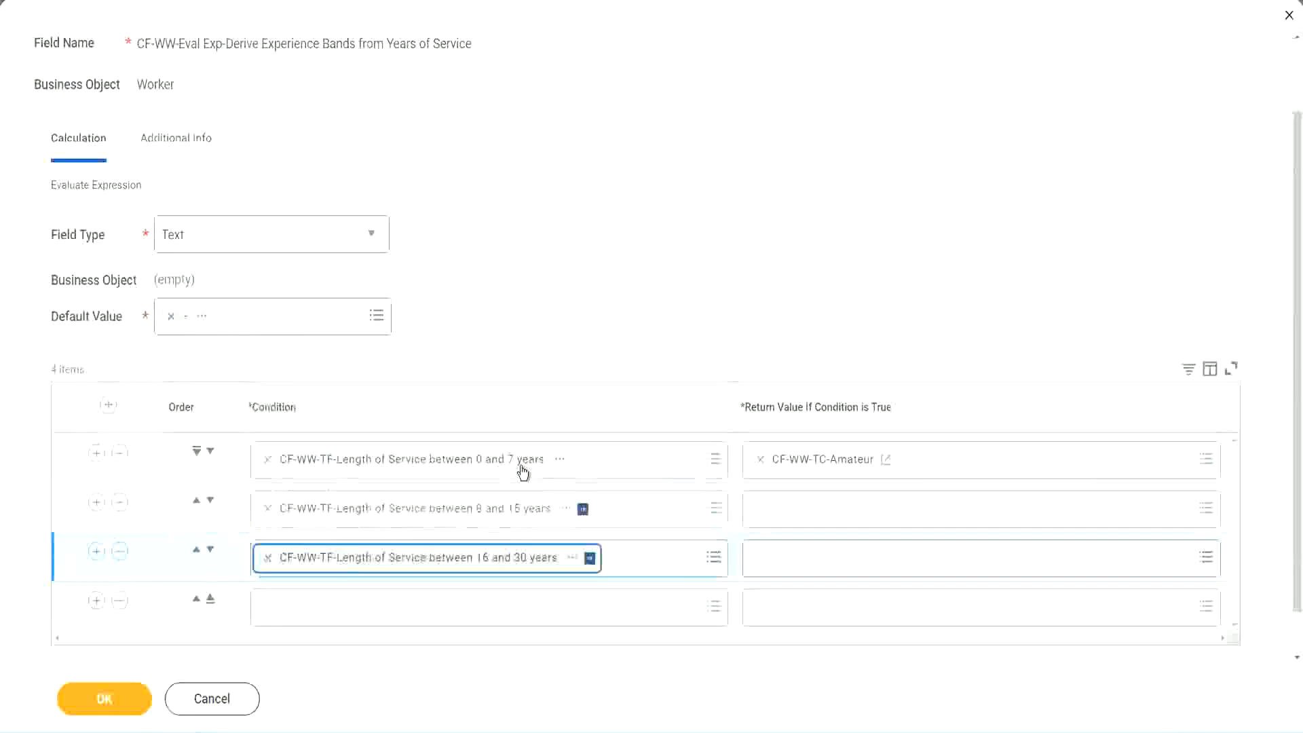
Set the fourth row's condition to CF-WW-TF-Length of Service greater than 31 years.
{"action": "left_click", "coordinate": [309, 615]}
{"action": "type", "text": "c"}
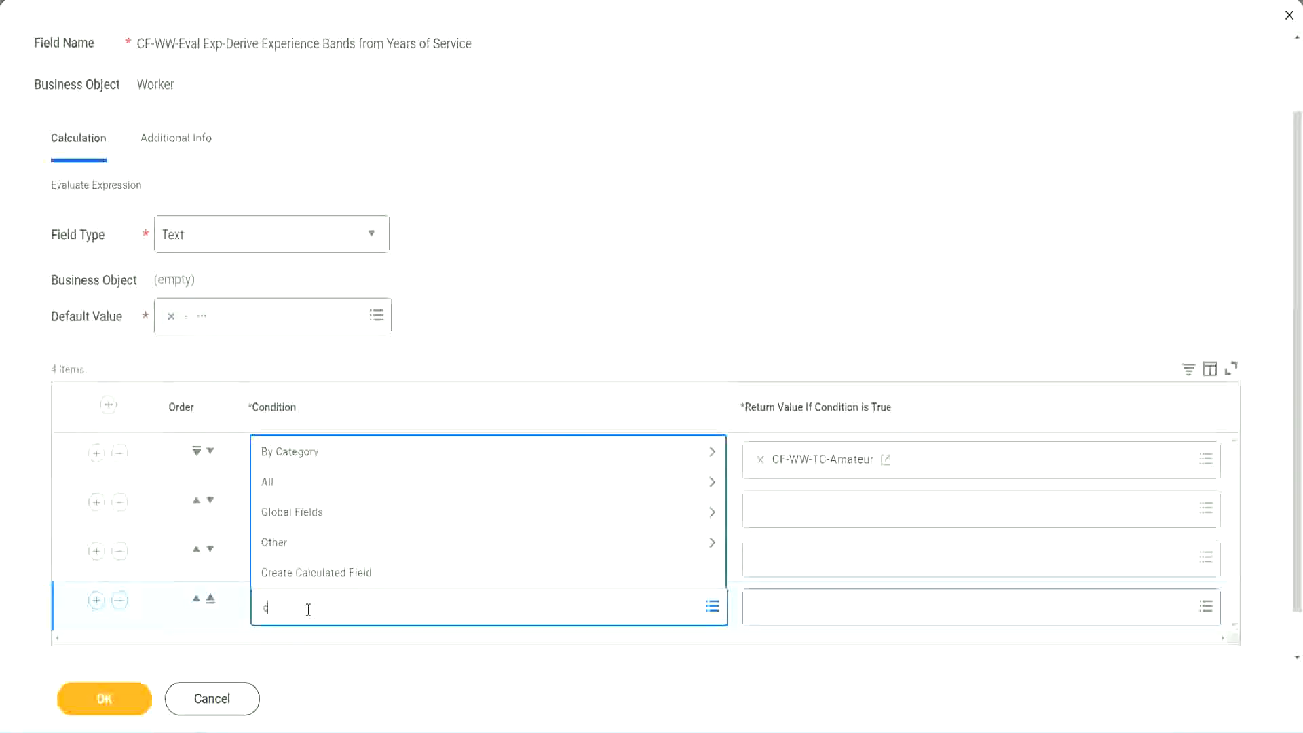
{"action": "type", "text": "f-ww"}
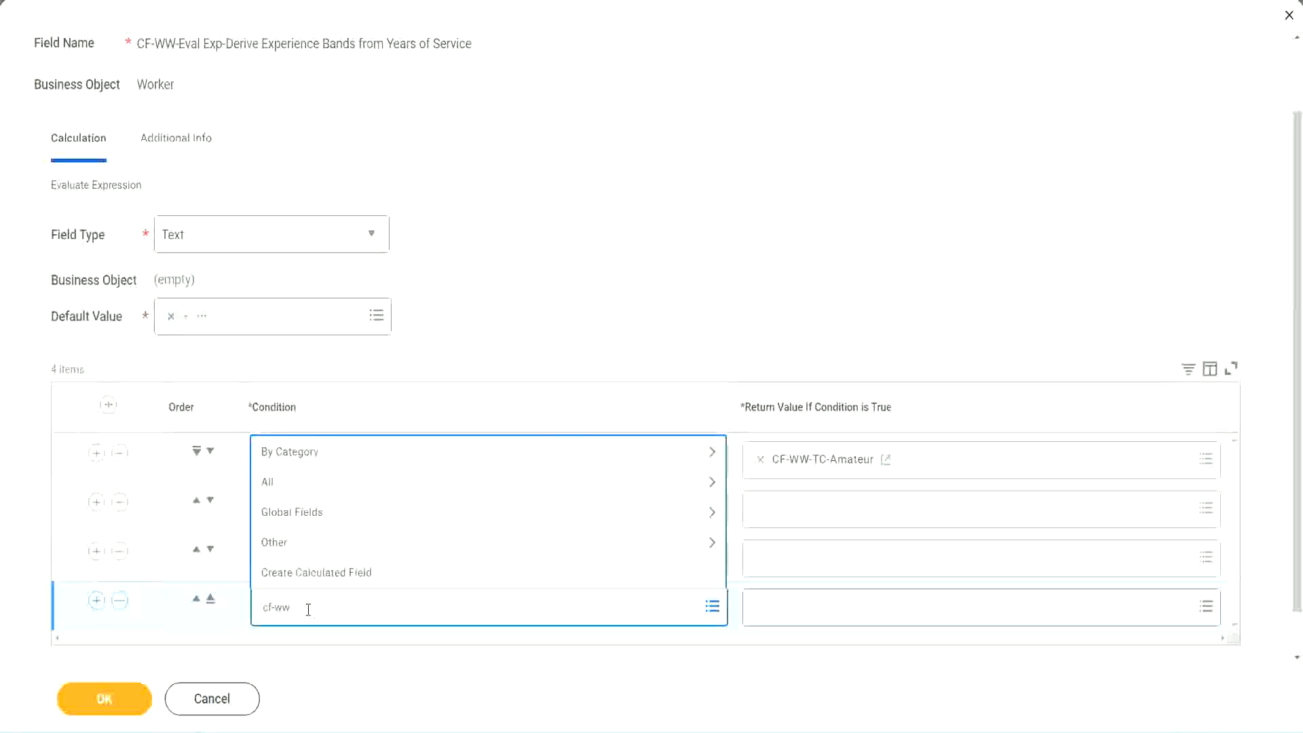
{"action": "type", "text": " tf 31"}
{"action": "key", "text": "Return"}
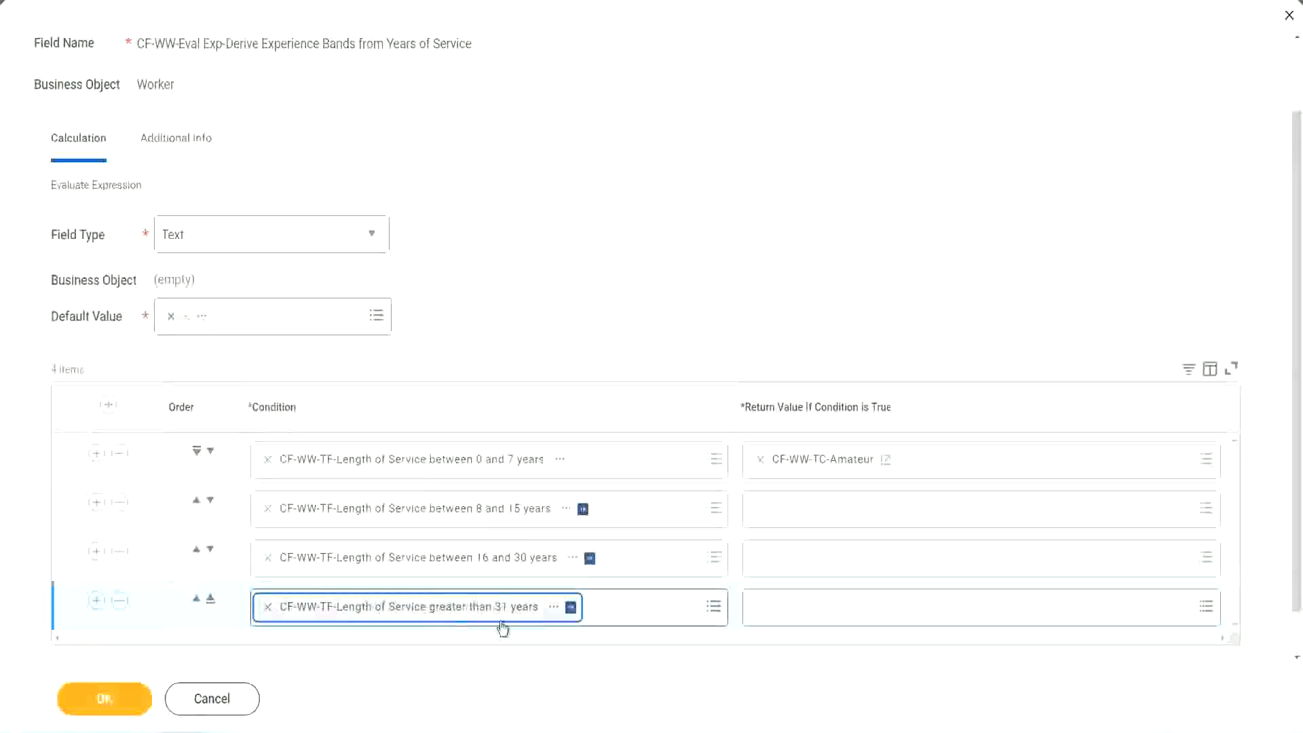
{"action": "left_click", "coordinate": [584, 280]}
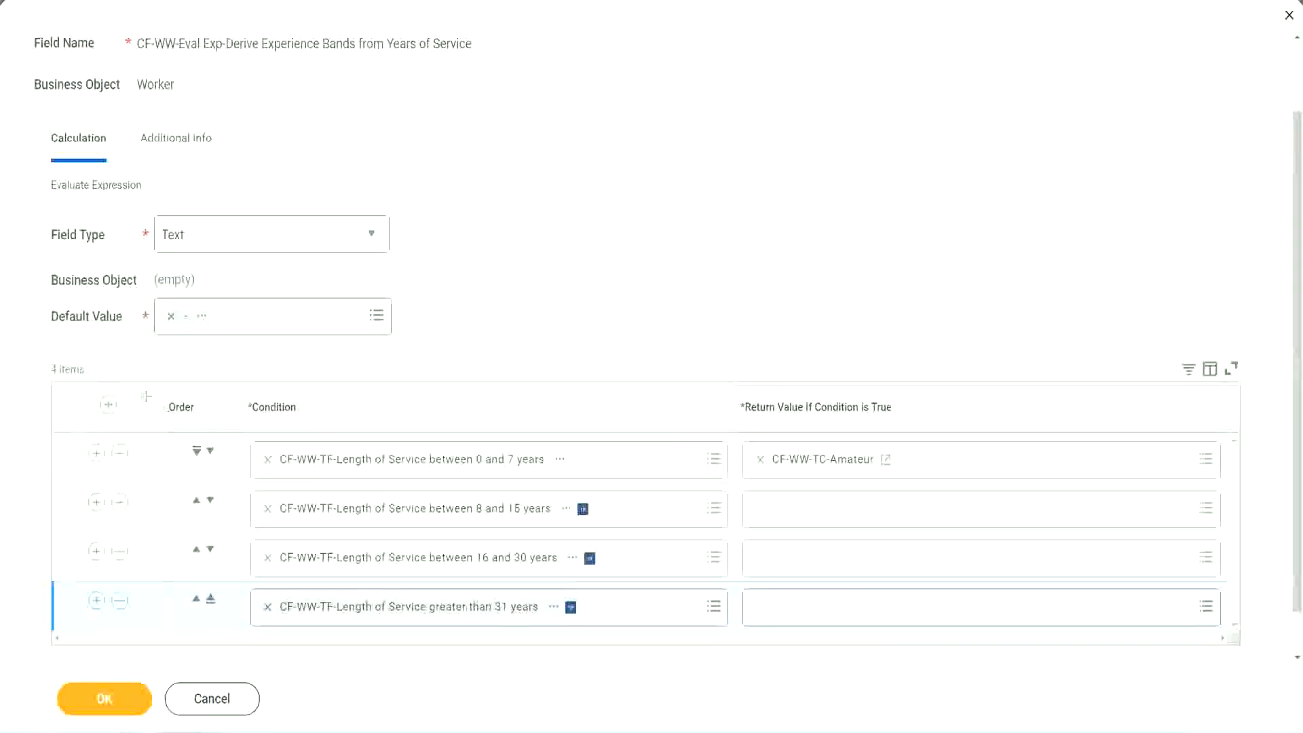
{"action": "left_click_drag", "start_coordinate": [147, 396], "coordinate": [145, 533]}
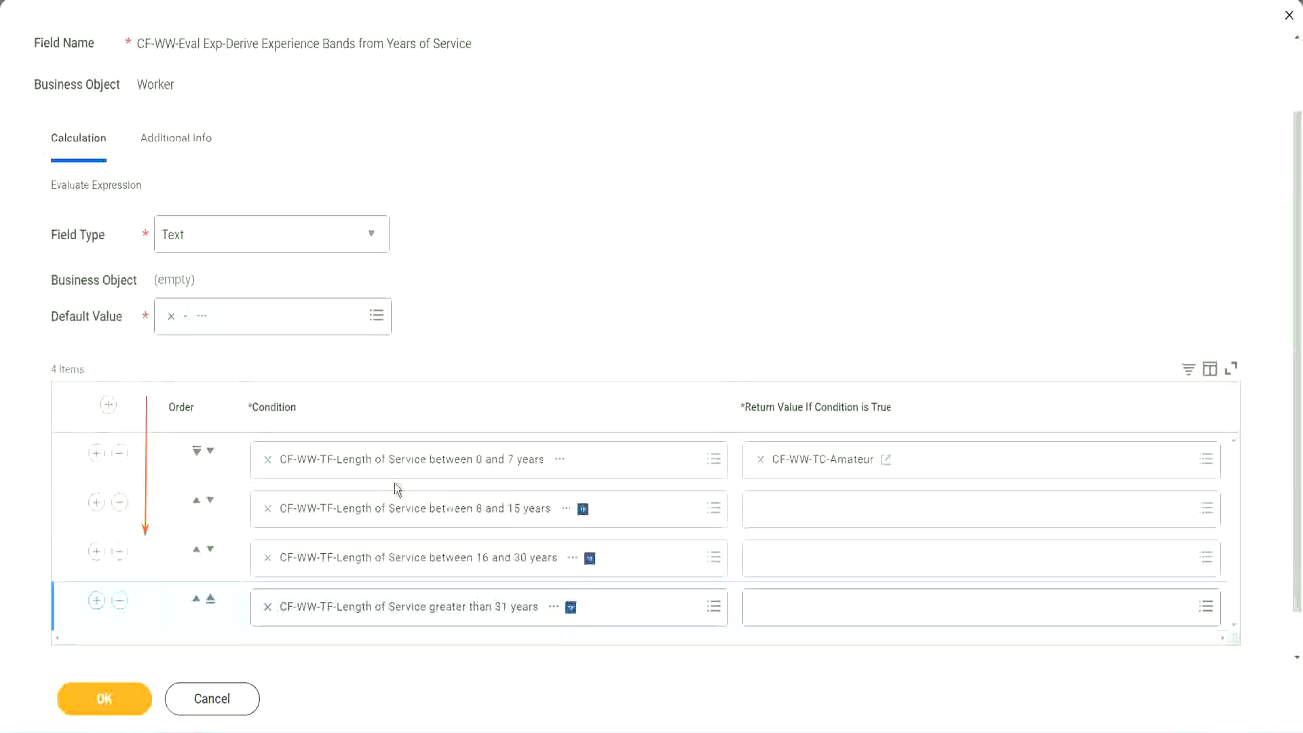
{"action": "left_click", "coordinate": [197, 505]}
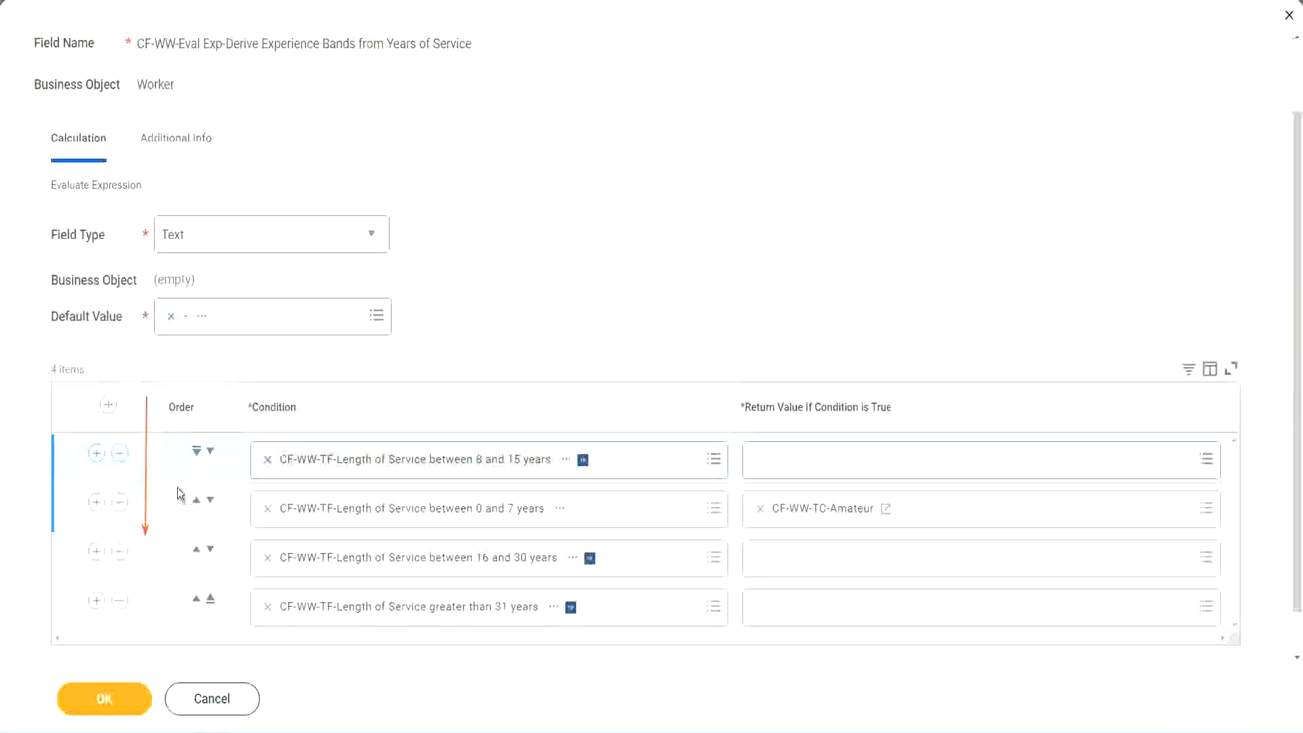
{"action": "left_click", "coordinate": [211, 459]}
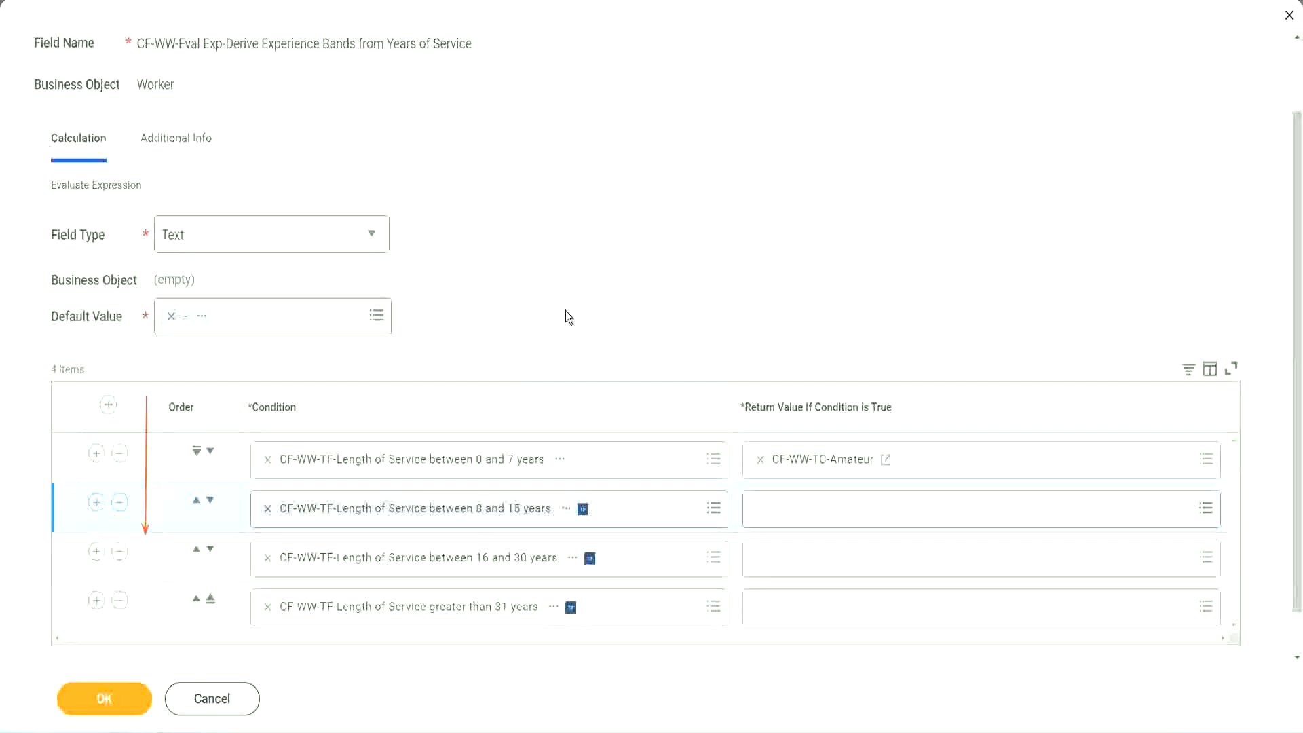
{"action": "left_click", "coordinate": [196, 502]}
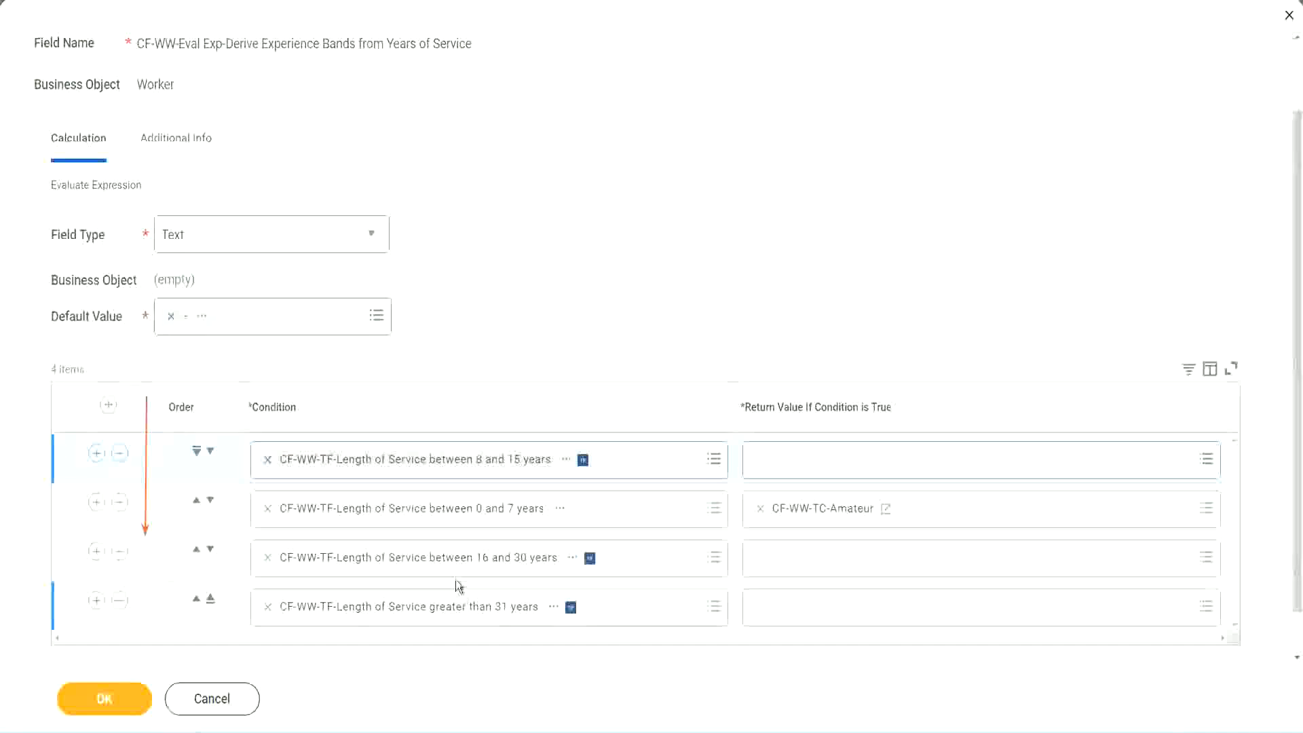
{"action": "right_click", "coordinate": [825, 520]}
{"action": "left_click", "coordinate": [764, 584]}
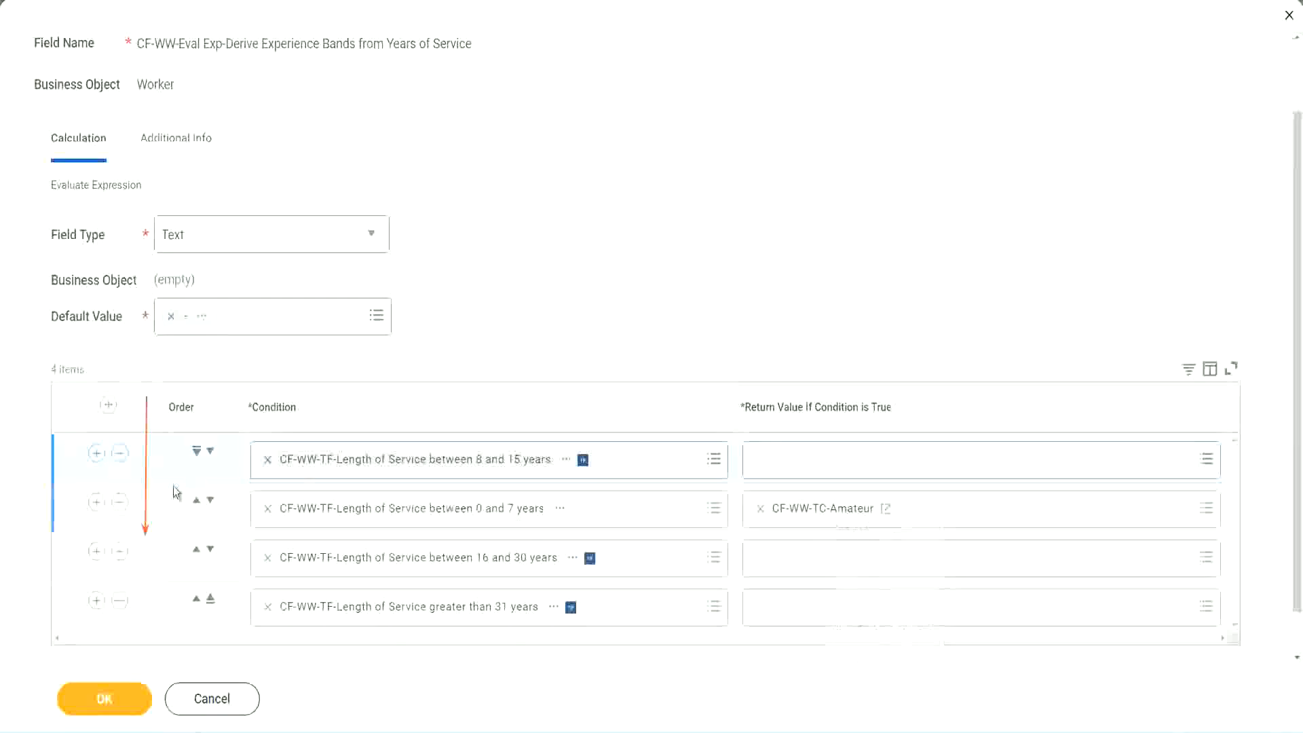
{"action": "left_click", "coordinate": [210, 451]}
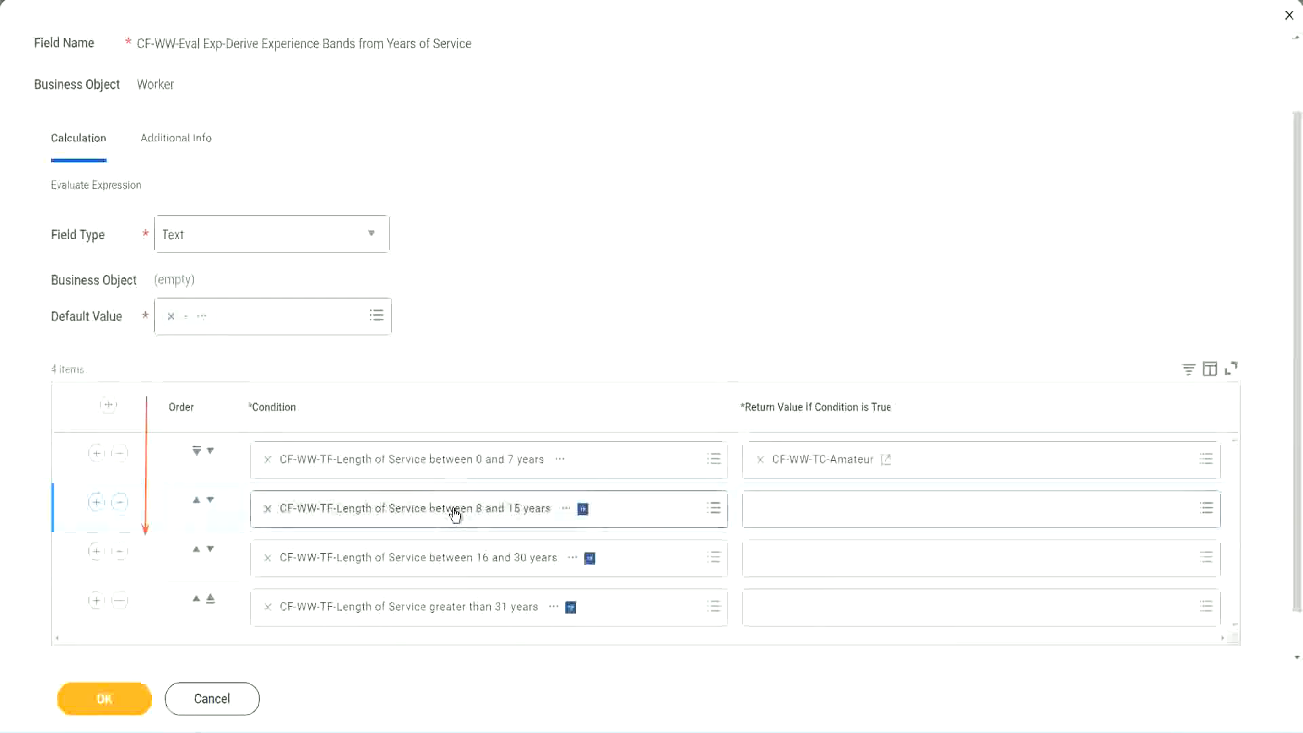
For the 8 to 15 years row's return value, start calculated field CF-WW-TC-Experienced with business object Global and function Text Constant.
{"action": "left_click", "coordinate": [762, 511]}
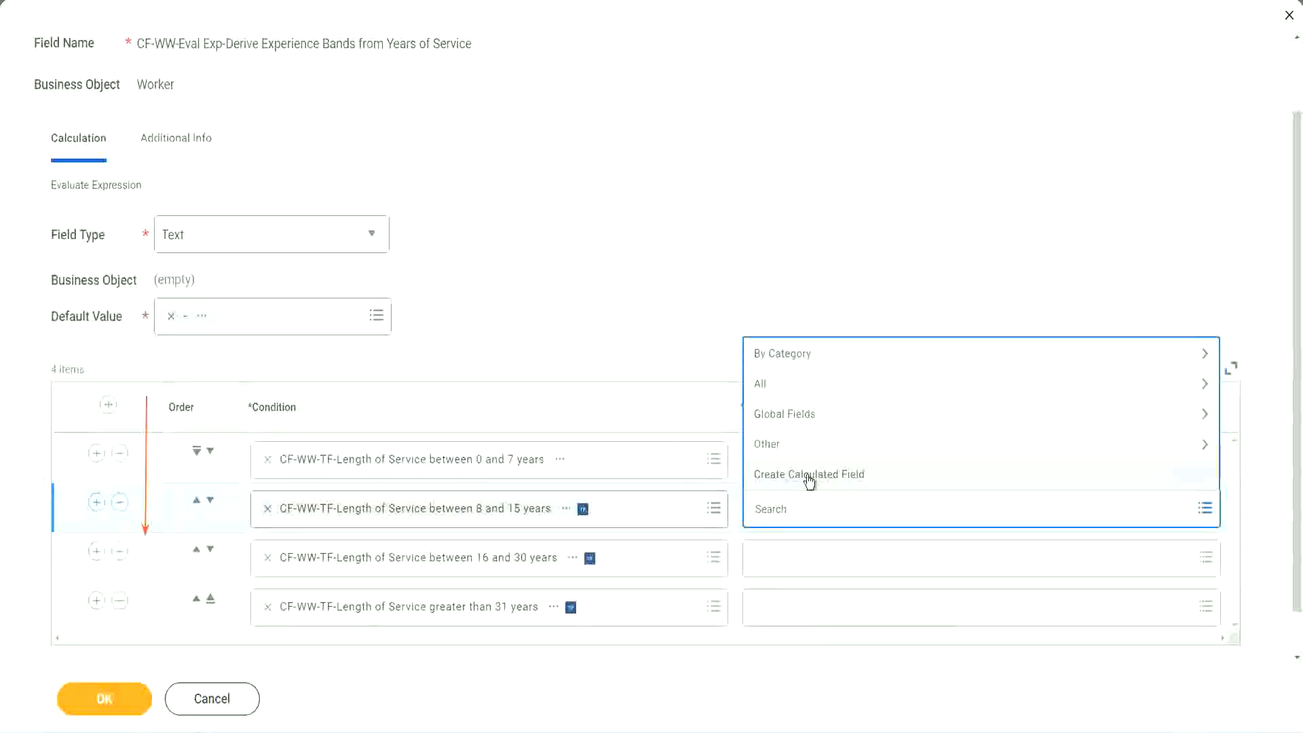
{"action": "left_click", "coordinate": [808, 475]}
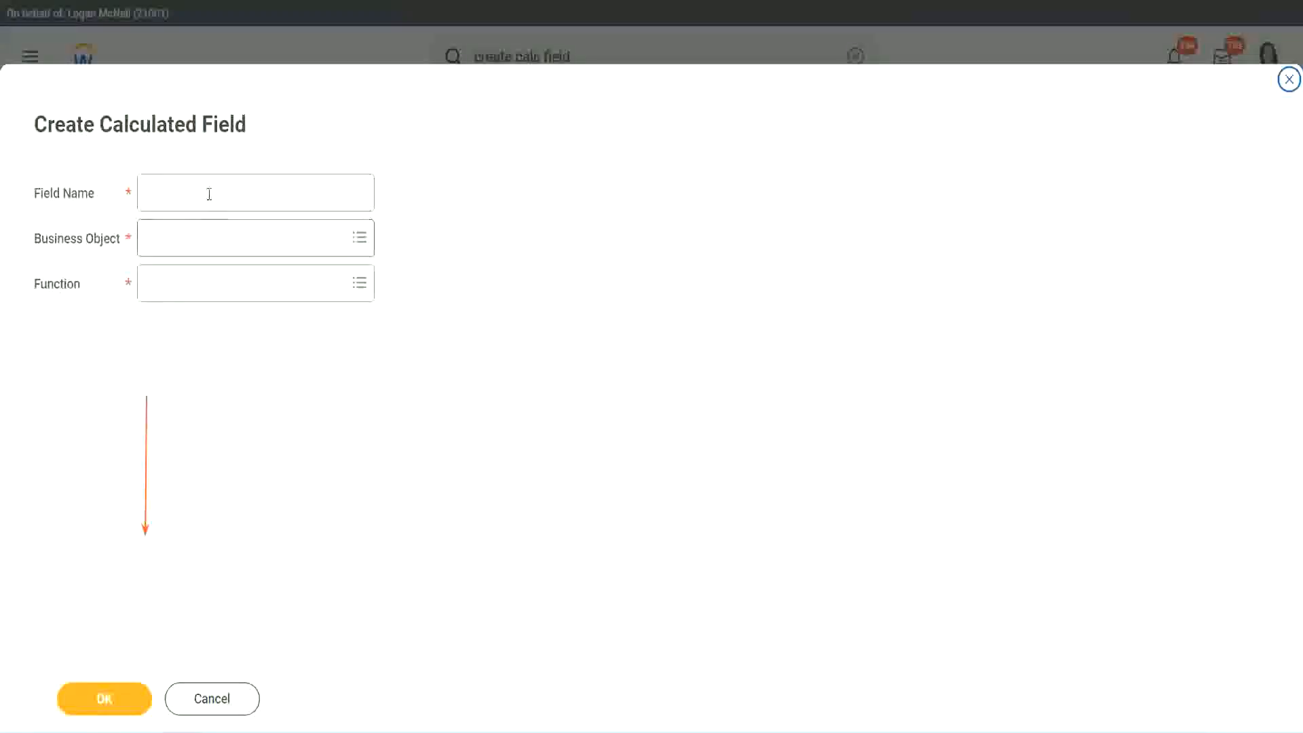
{"action": "left_click", "coordinate": [208, 193]}
{"action": "key", "text": "ctrl+v"}
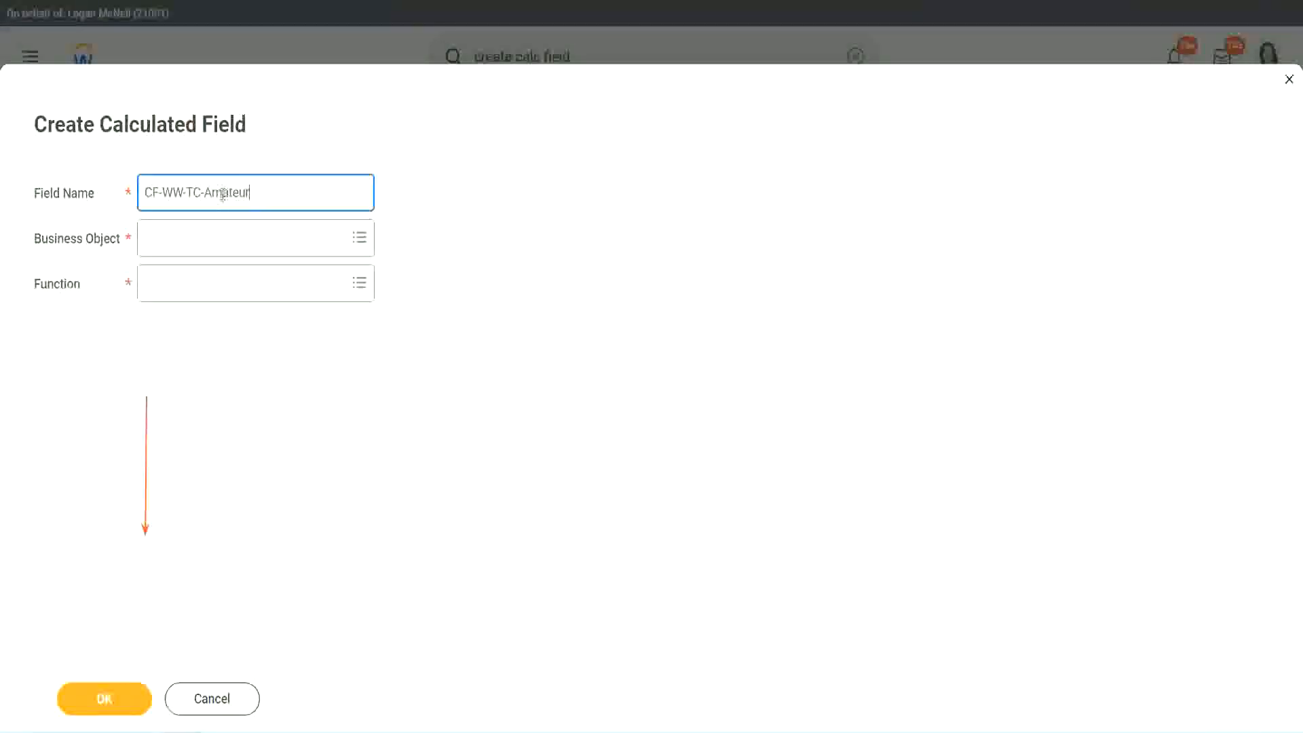
{"action": "double_click", "coordinate": [222, 194]}
{"action": "type", "text": "Experienced"}
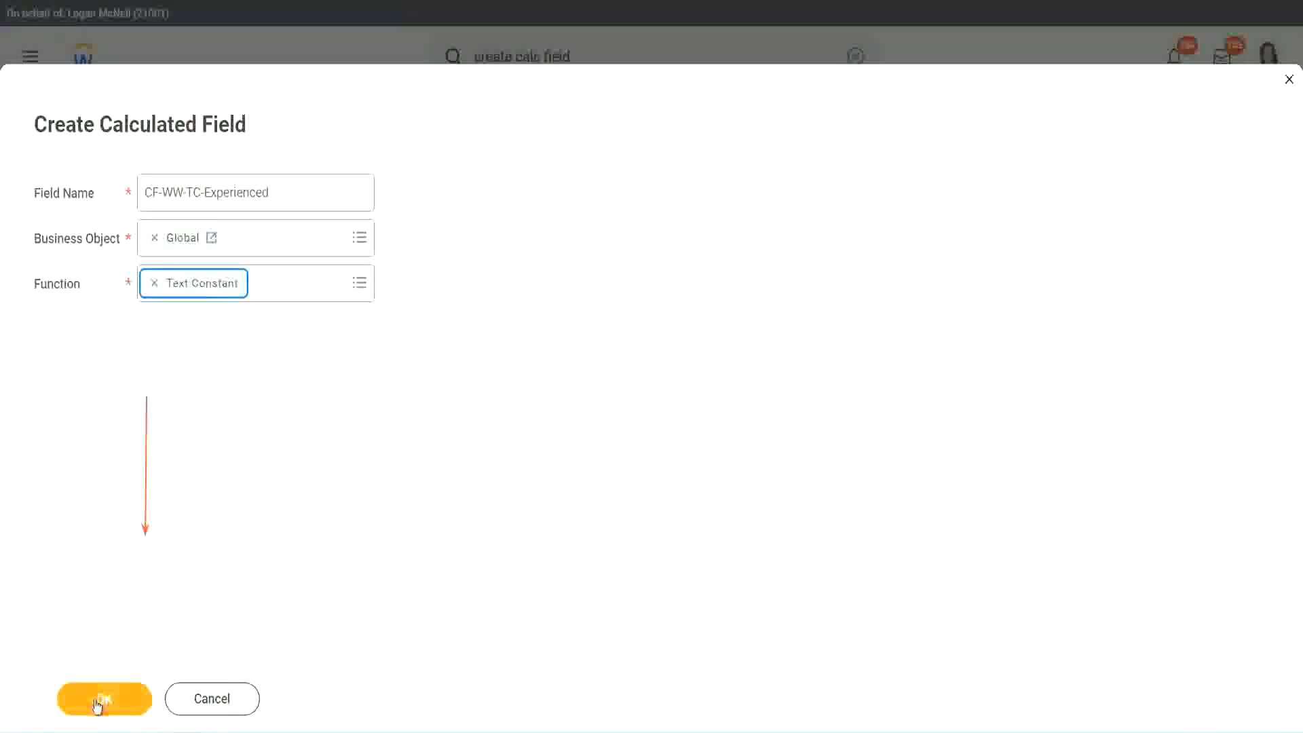
{"action": "left_click", "coordinate": [102, 699]}
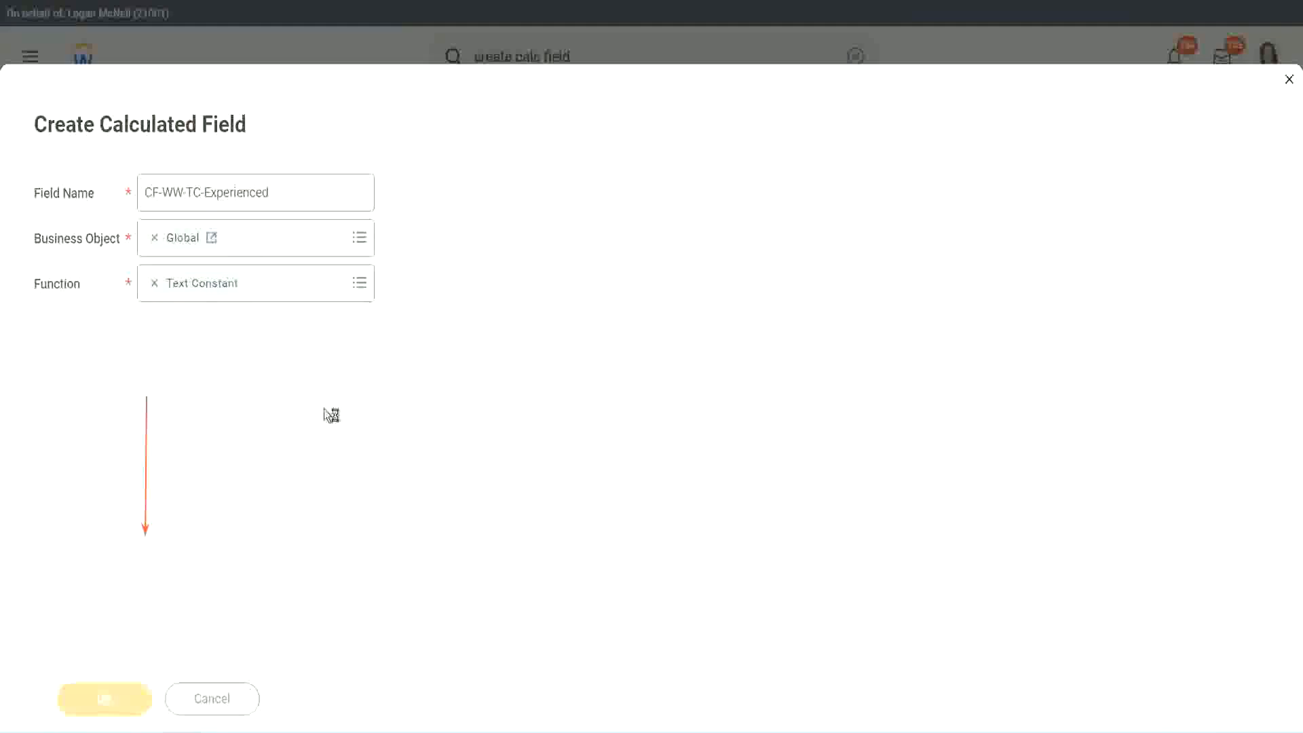
Set the text constant to Experienced and save the CF-WW-TC-Experienced field.
{"action": "left_click", "coordinate": [201, 383]}
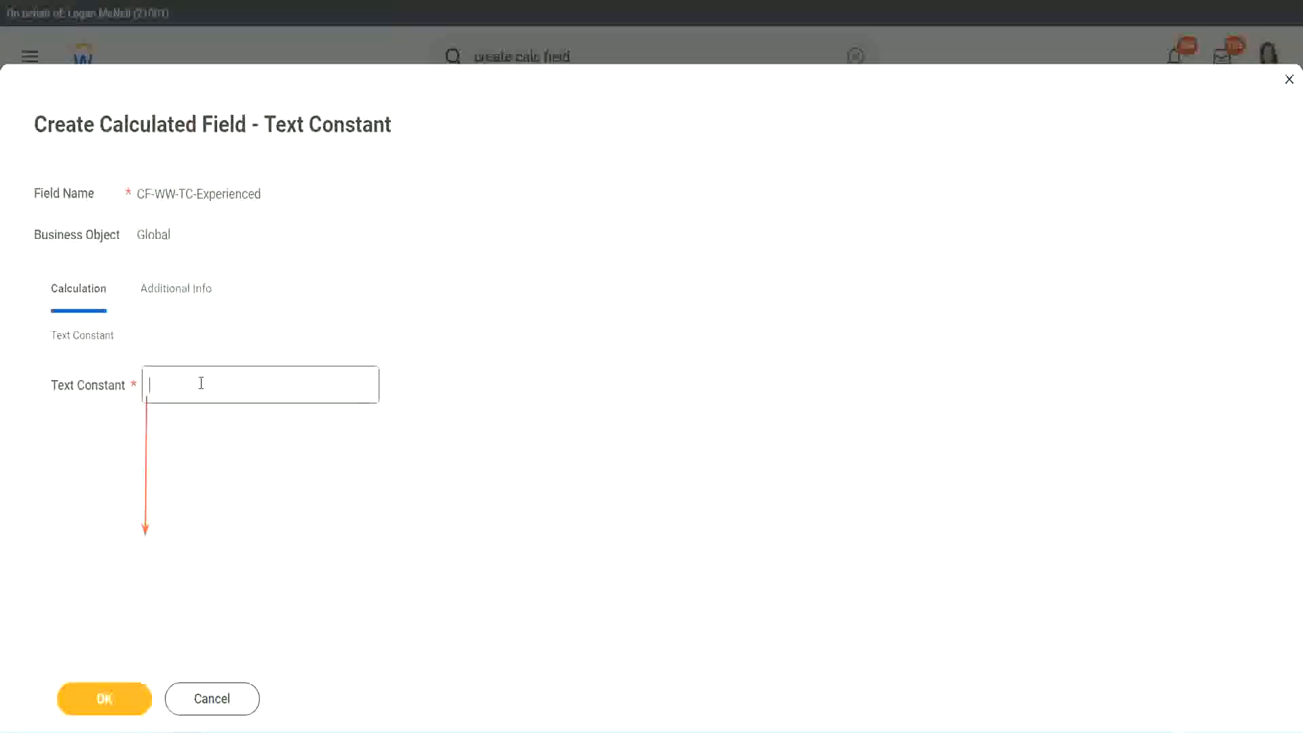
{"action": "type", "text": "Experienced"}
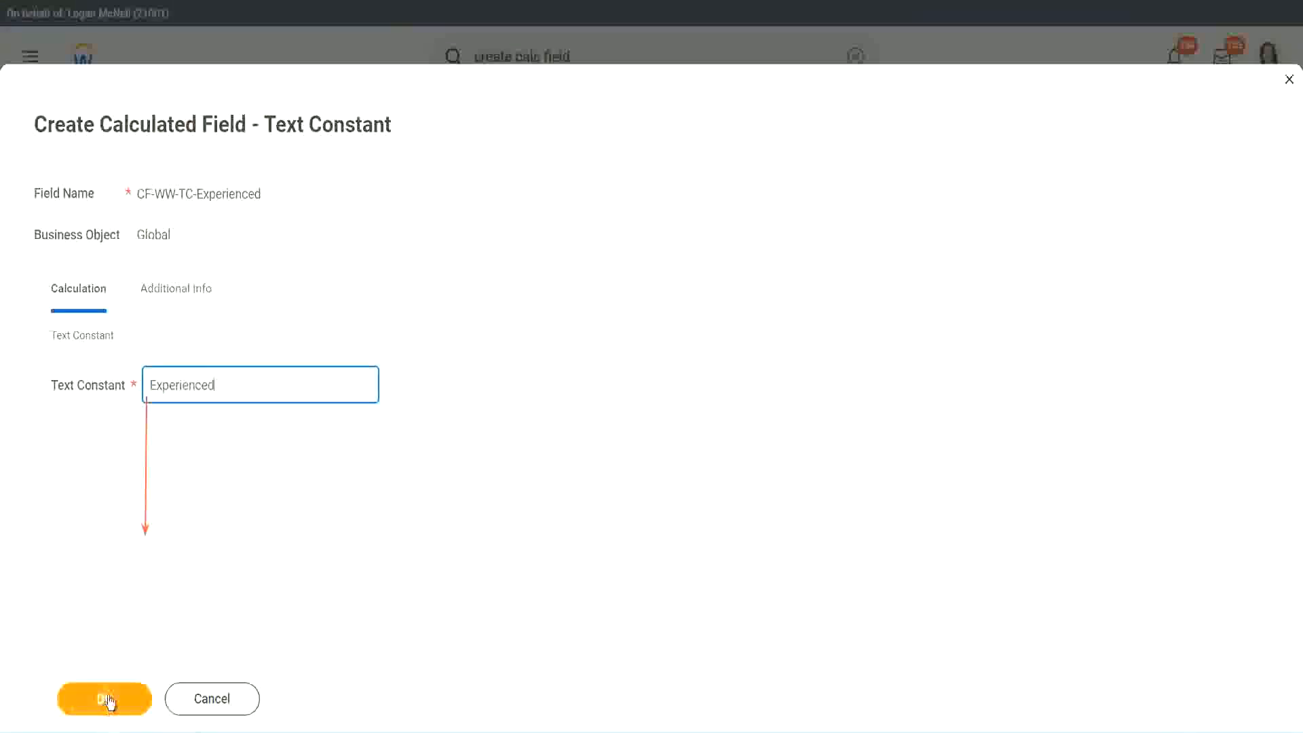
{"action": "left_click", "coordinate": [108, 696]}
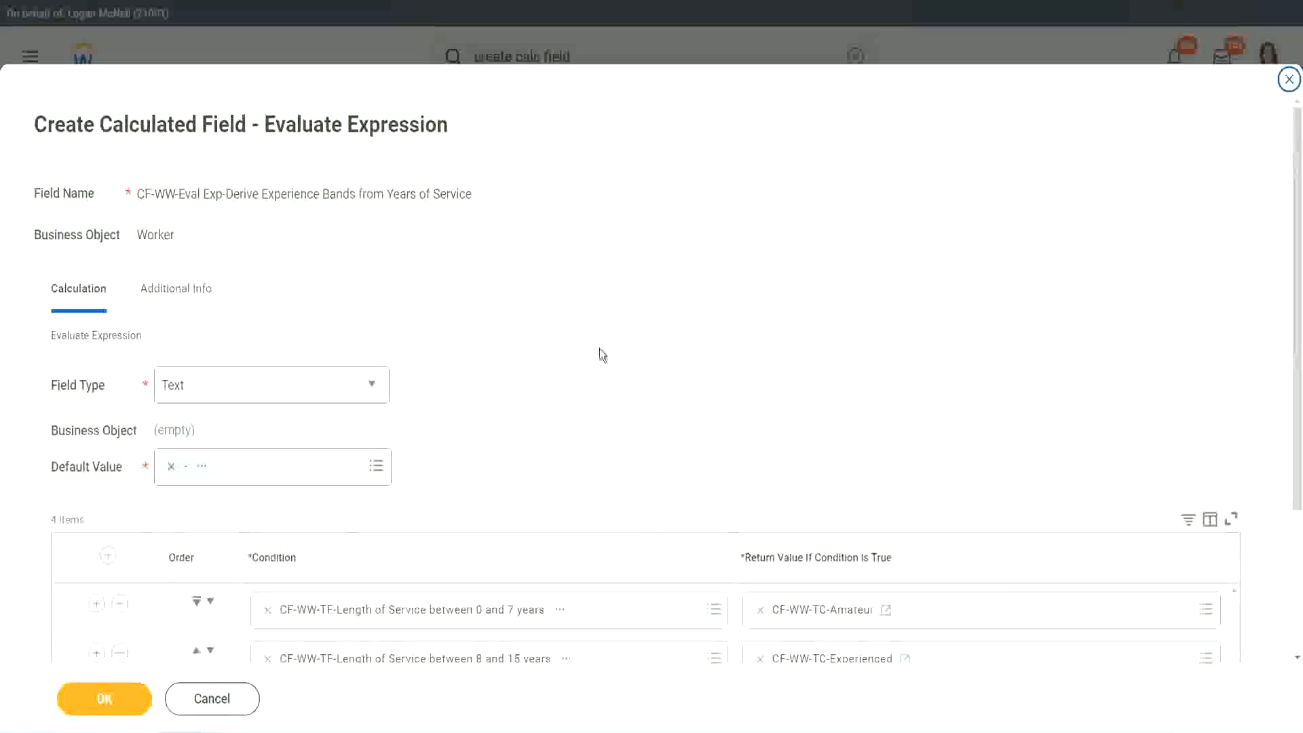
Start a new calculated field for the 16 to 30 years row's return value and paste CF-WW-TC-Amateur as its name.
{"action": "scroll", "coordinate": [600, 348], "scroll_direction": "down", "scroll_amount": 2}
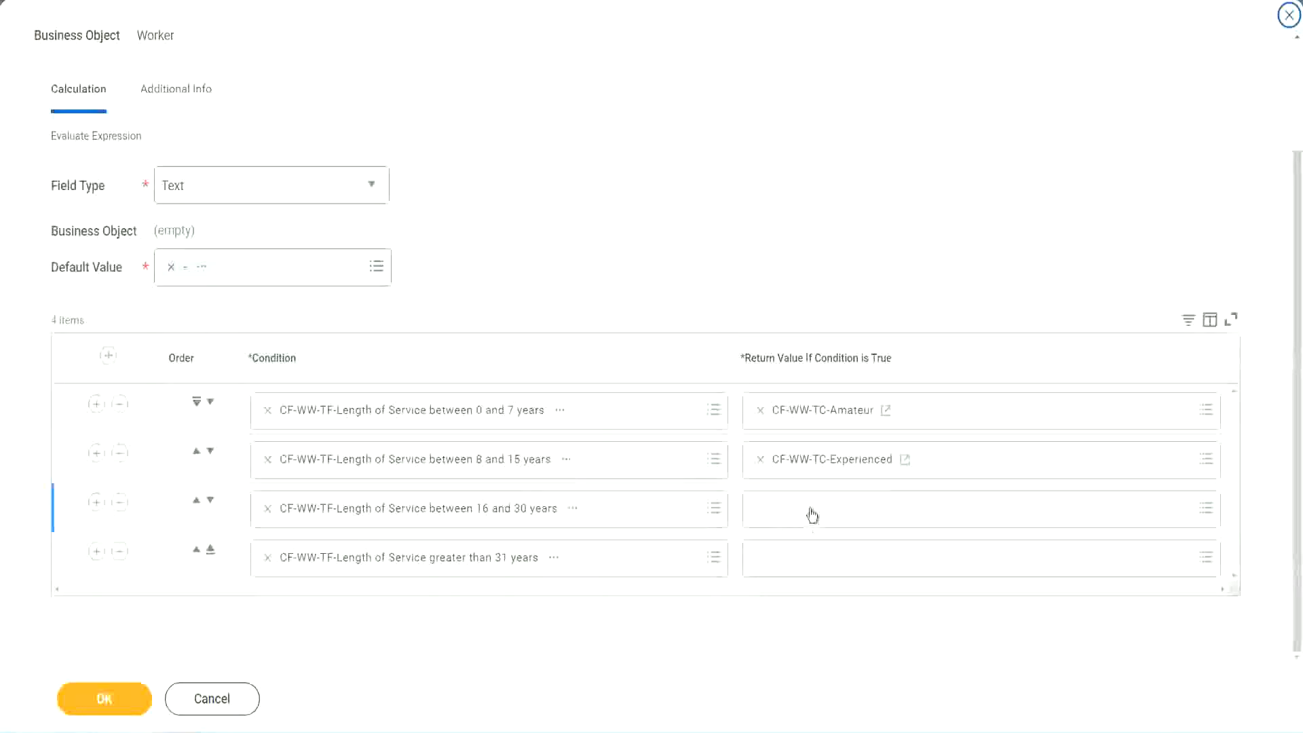
{"action": "left_click", "coordinate": [811, 507]}
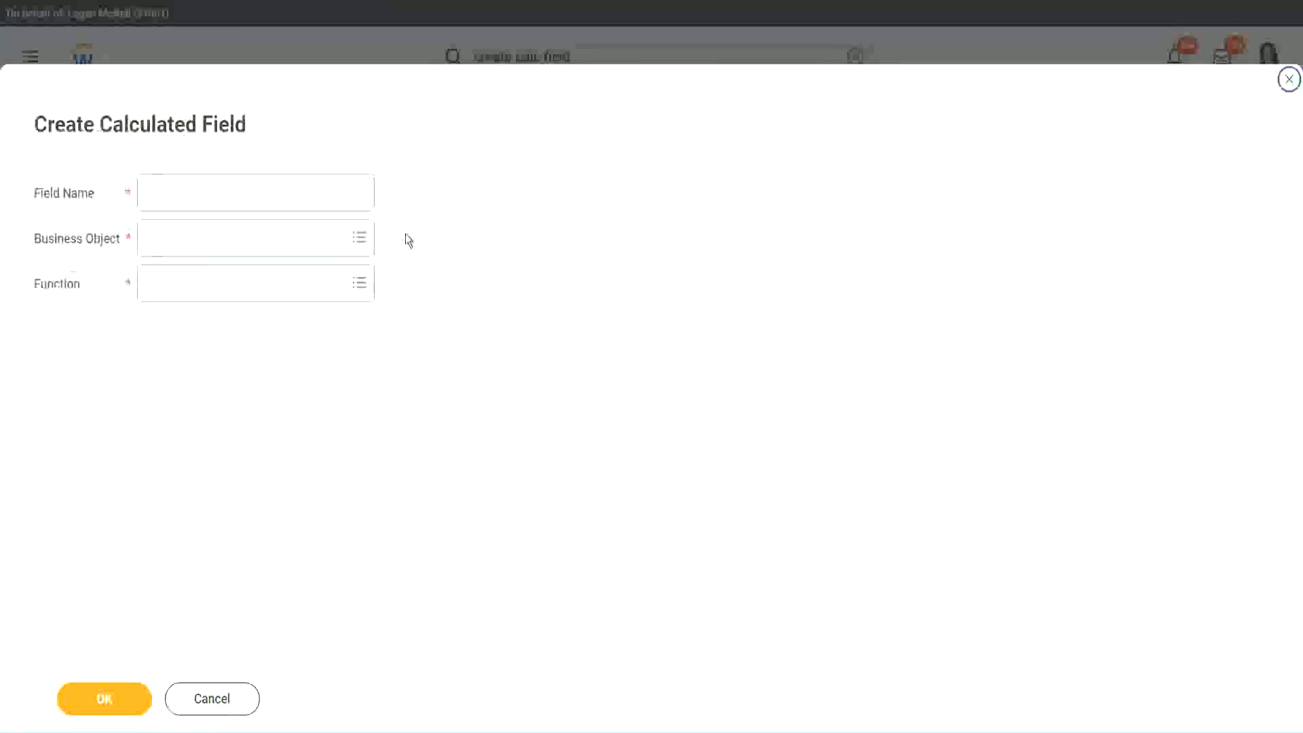
{"action": "left_click", "coordinate": [276, 192]}
{"action": "type", "text": "CF WW TC Amount"}
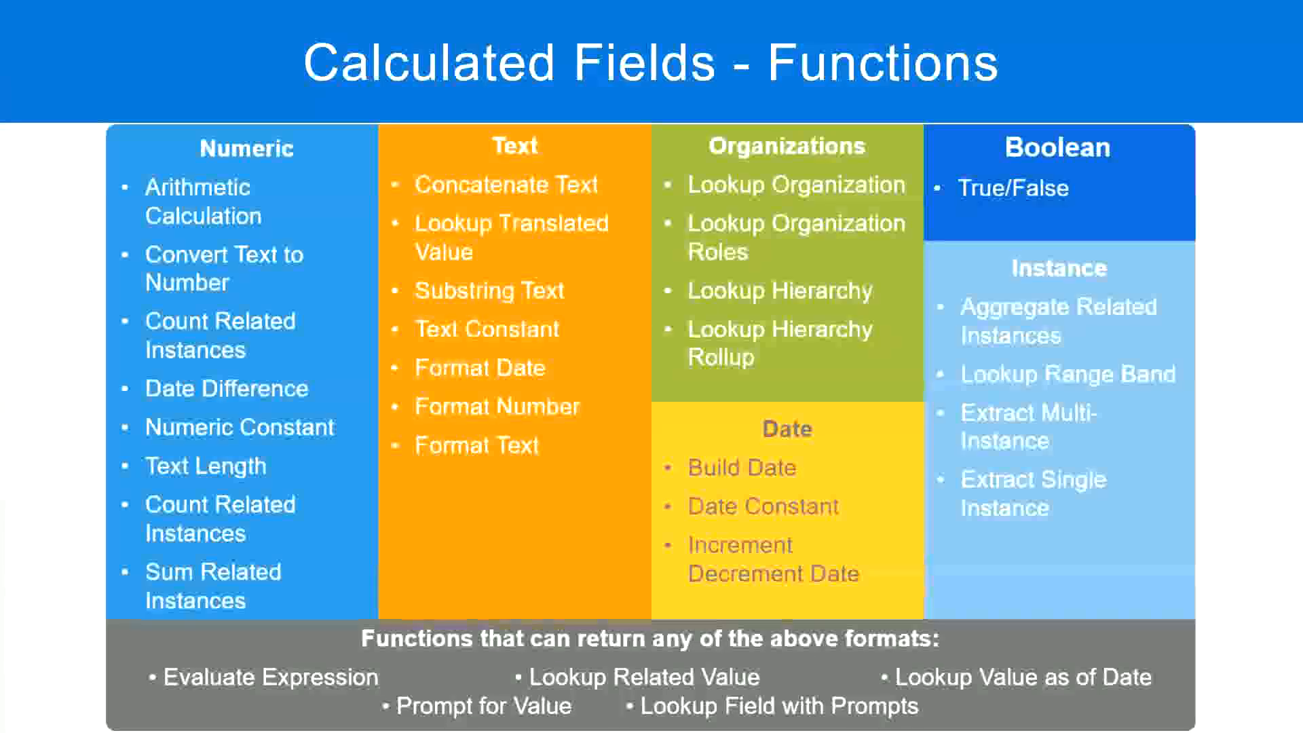
{"action": "key", "text": "alt+Tab"}
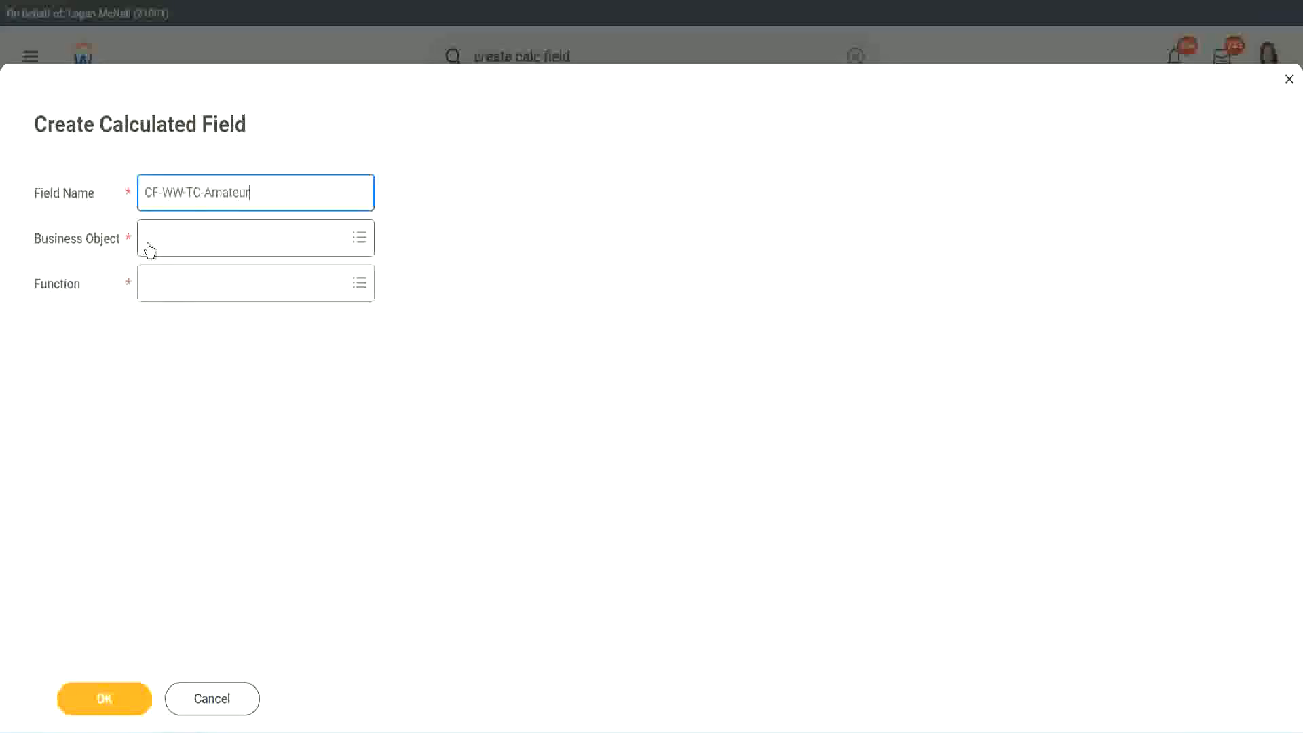
Set the business object of the third row's new calculated field to Global.
{"action": "left_click", "coordinate": [149, 239]}
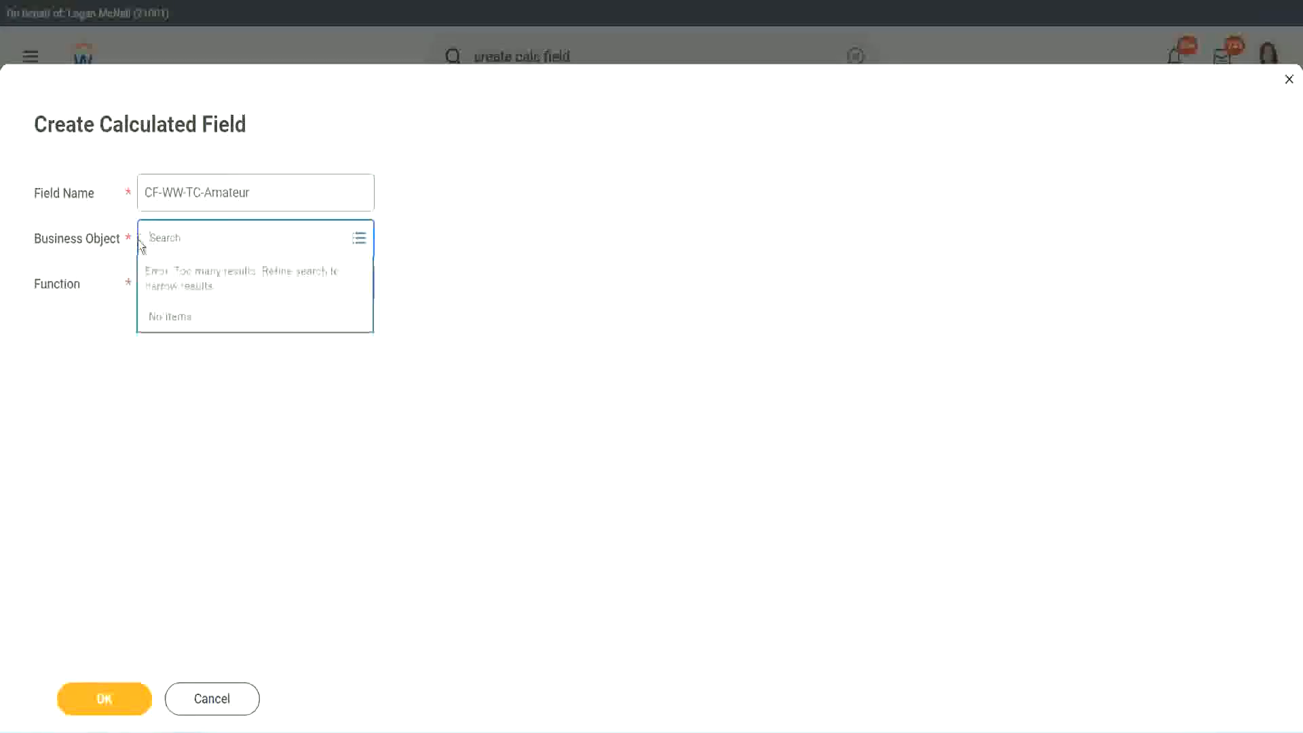
{"action": "type", "text": "global"}
{"action": "key", "text": "Return"}
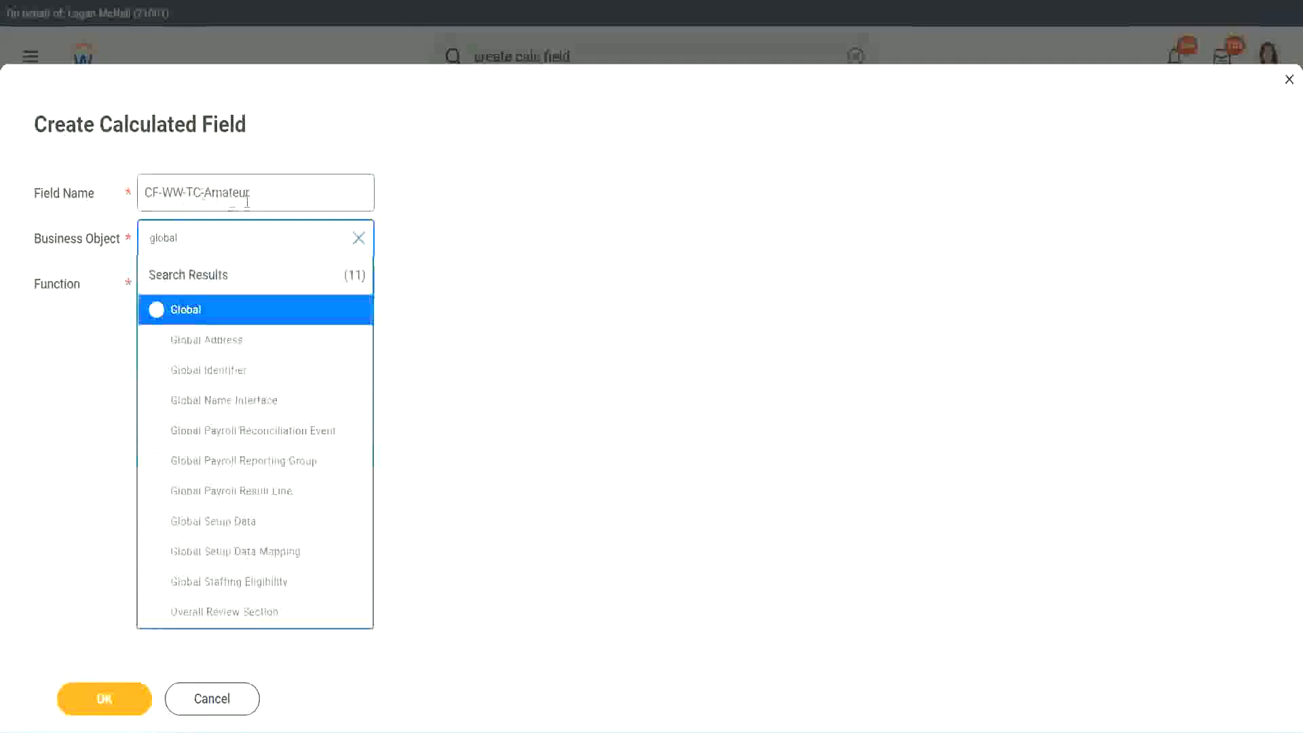
{"action": "left_click", "coordinate": [185, 310]}
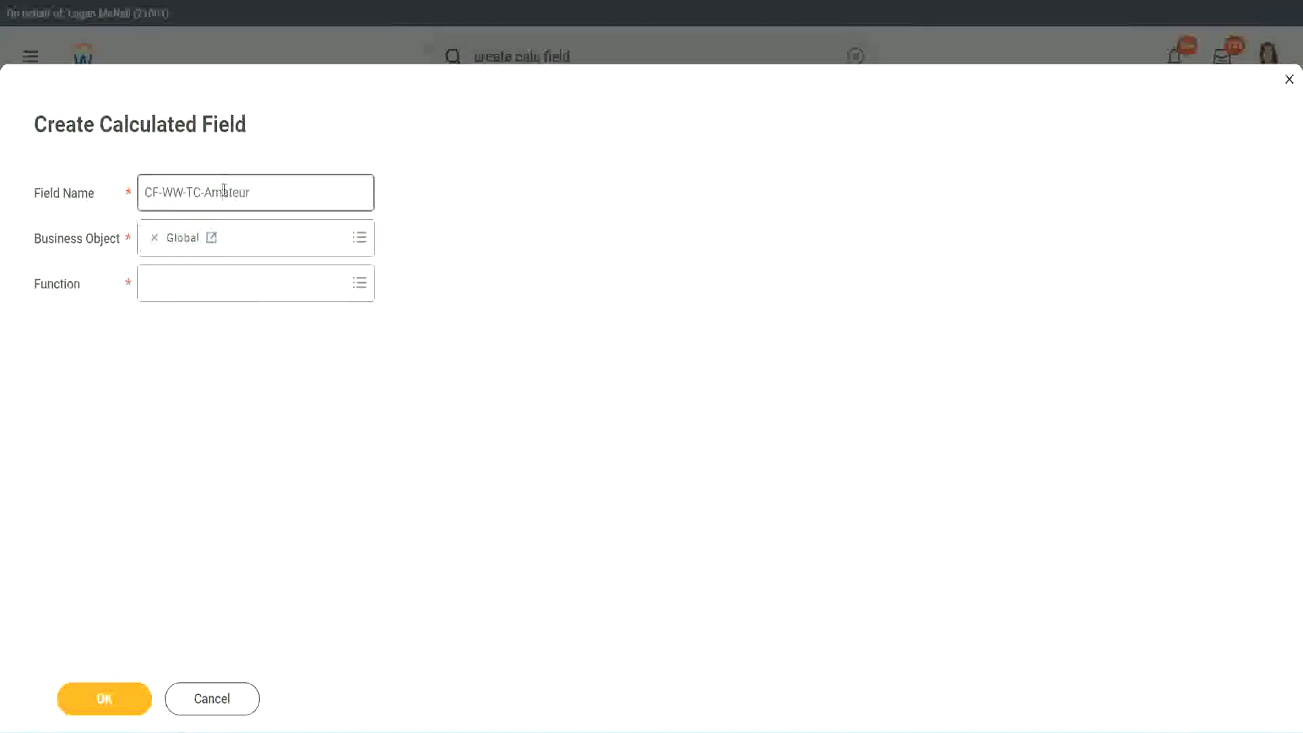
Rename the new calculated field to CF-WW-TC-Senior and choose Text Constant as its function.
{"action": "double_click", "coordinate": [238, 193]}
{"action": "type", "text": "Senior"}
{"action": "left_click", "coordinate": [208, 295]}
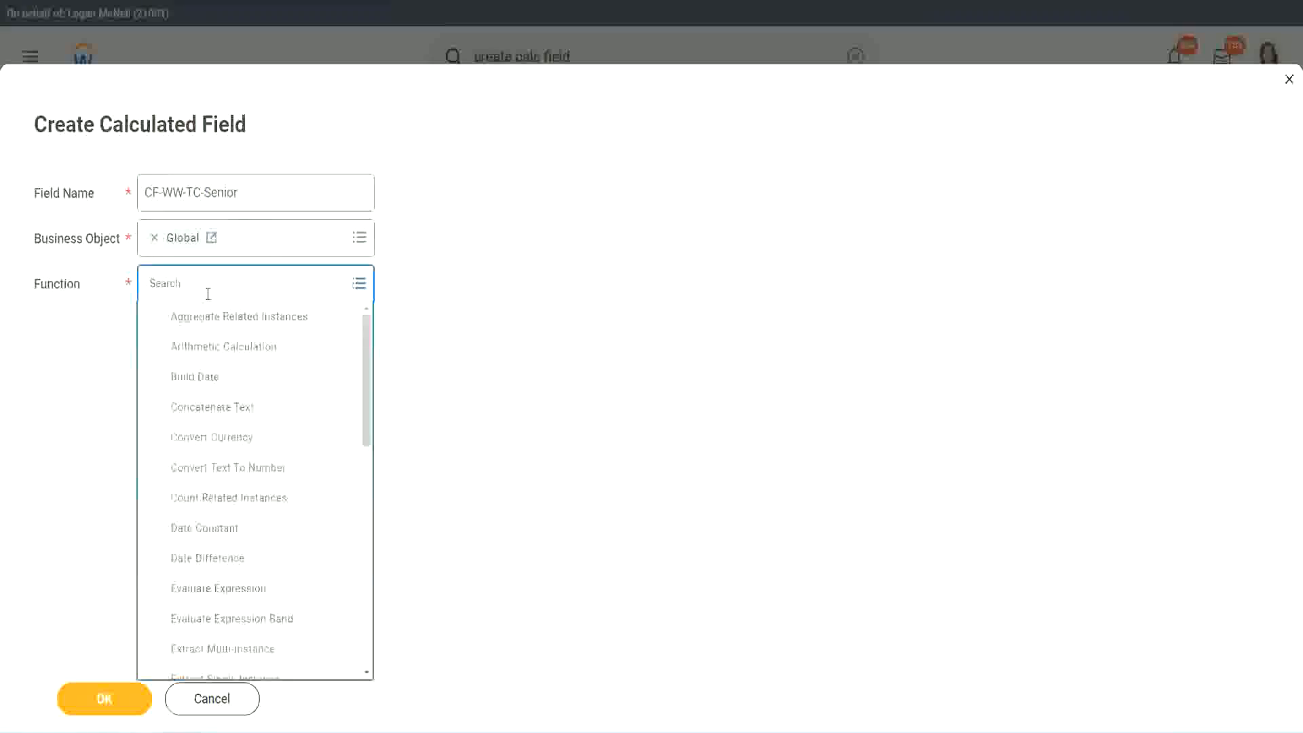
{"action": "type", "text": "tc"}
{"action": "left_click", "coordinate": [205, 343]}
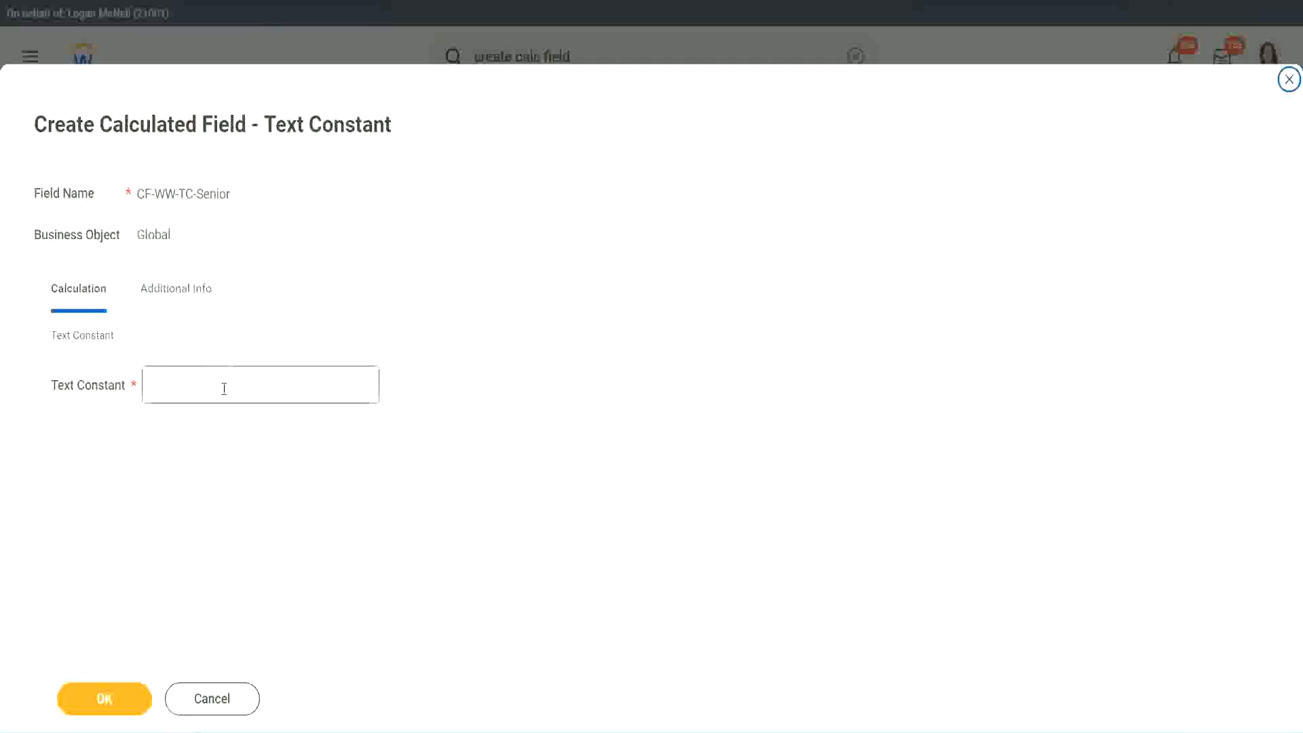
Set the text constant to Senior and save the CF-WW-TC-Senior field.
{"action": "left_click", "coordinate": [225, 389]}
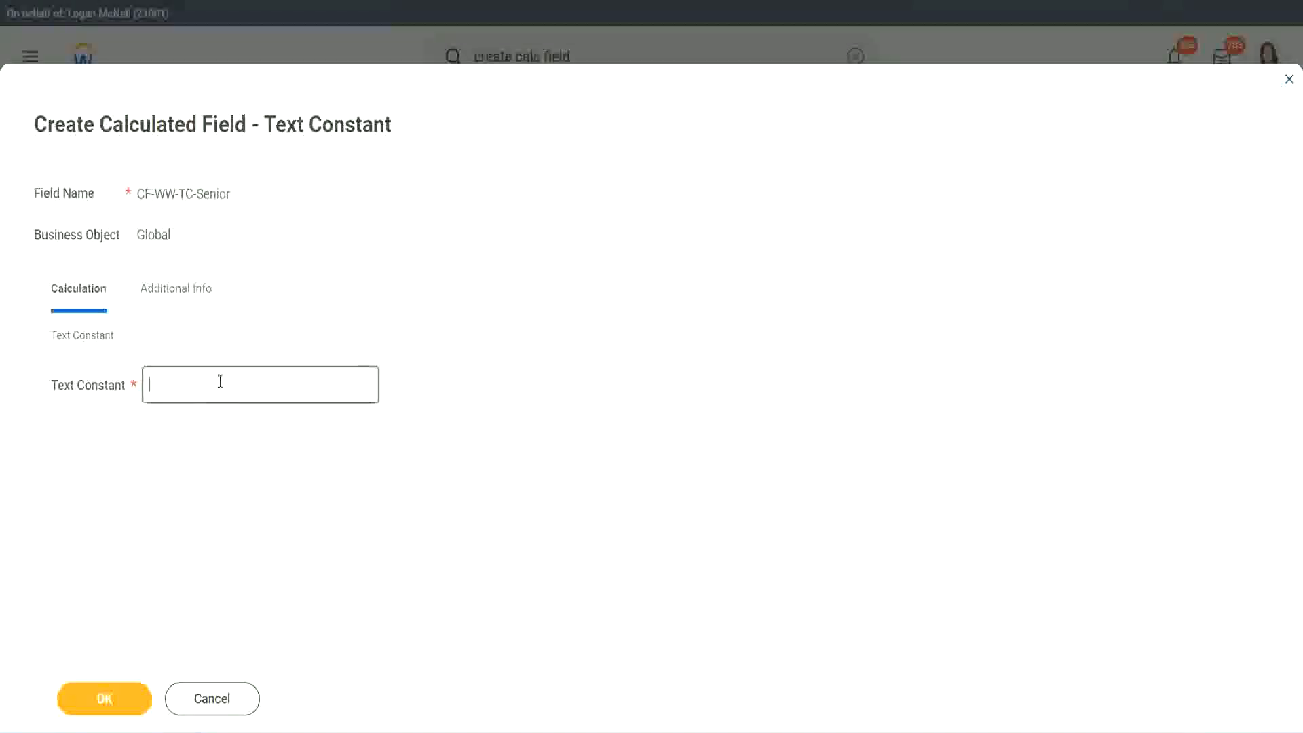
{"action": "type", "text": "Senior"}
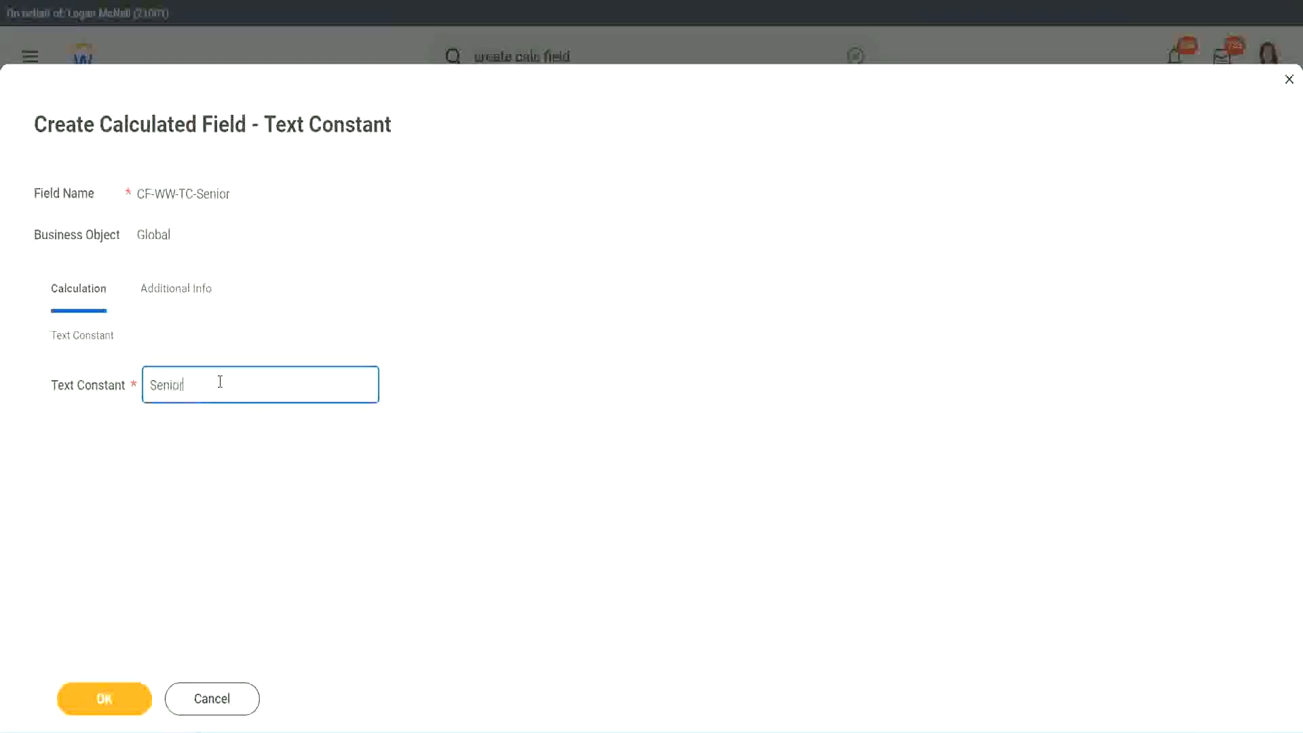
{"action": "left_click", "coordinate": [129, 710]}
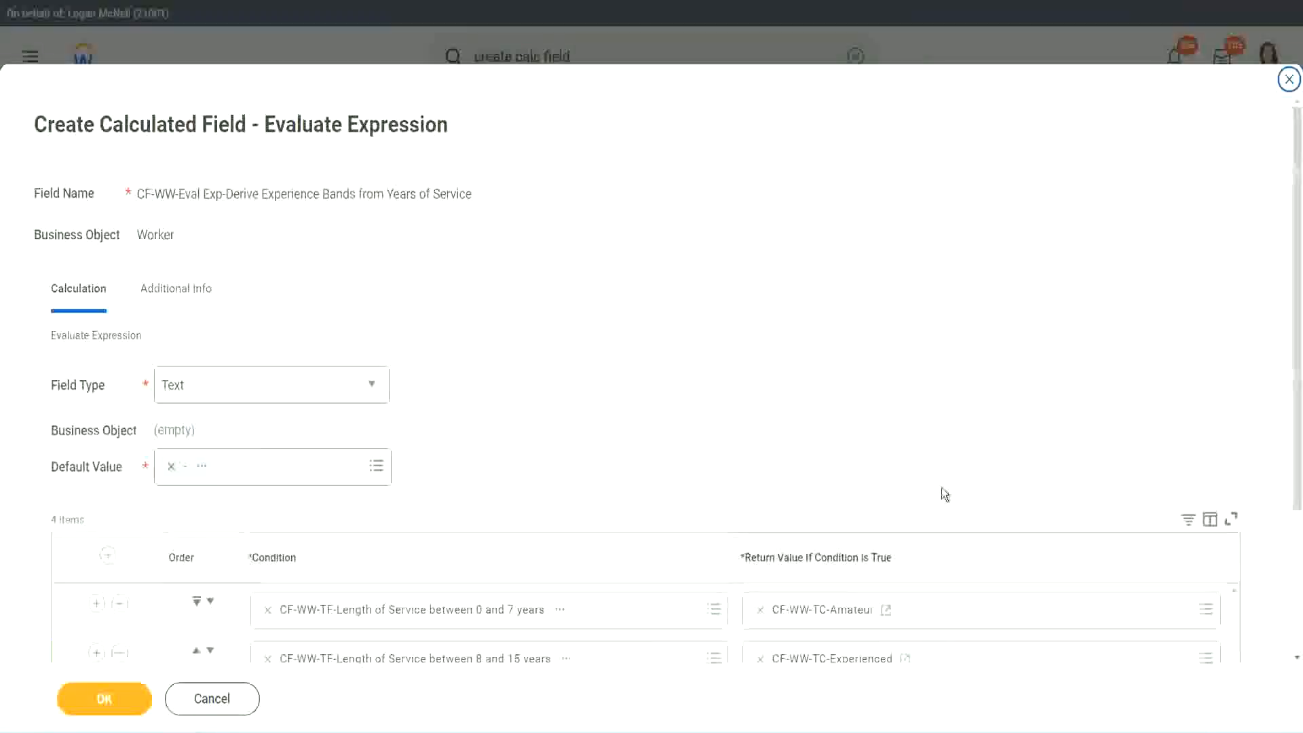
Start a new calculated field for the return value of the greater than 31 years row and name it CF-WW-TC-Legend.
{"action": "scroll", "coordinate": [917, 545], "scroll_direction": "down", "scroll_amount": 3}
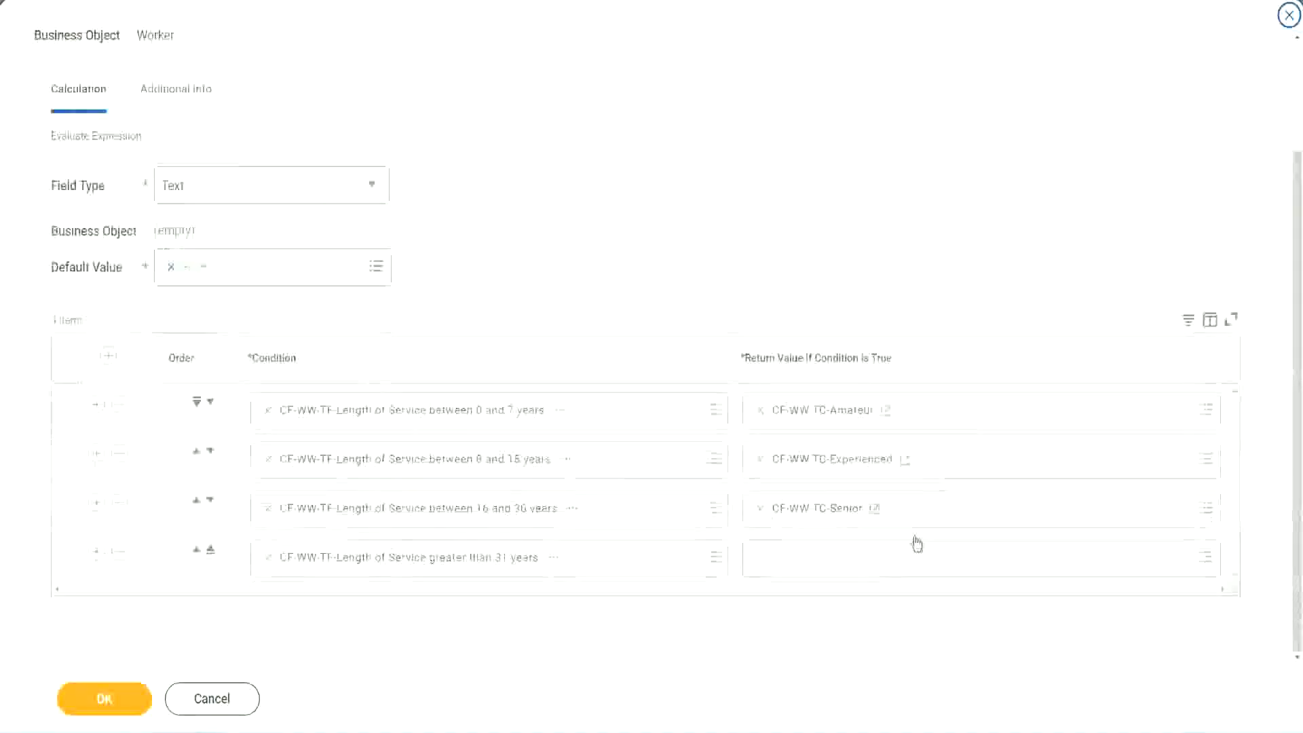
{"action": "right_click", "coordinate": [792, 514]}
{"action": "left_click", "coordinate": [791, 583]}
{"action": "left_click", "coordinate": [794, 567]}
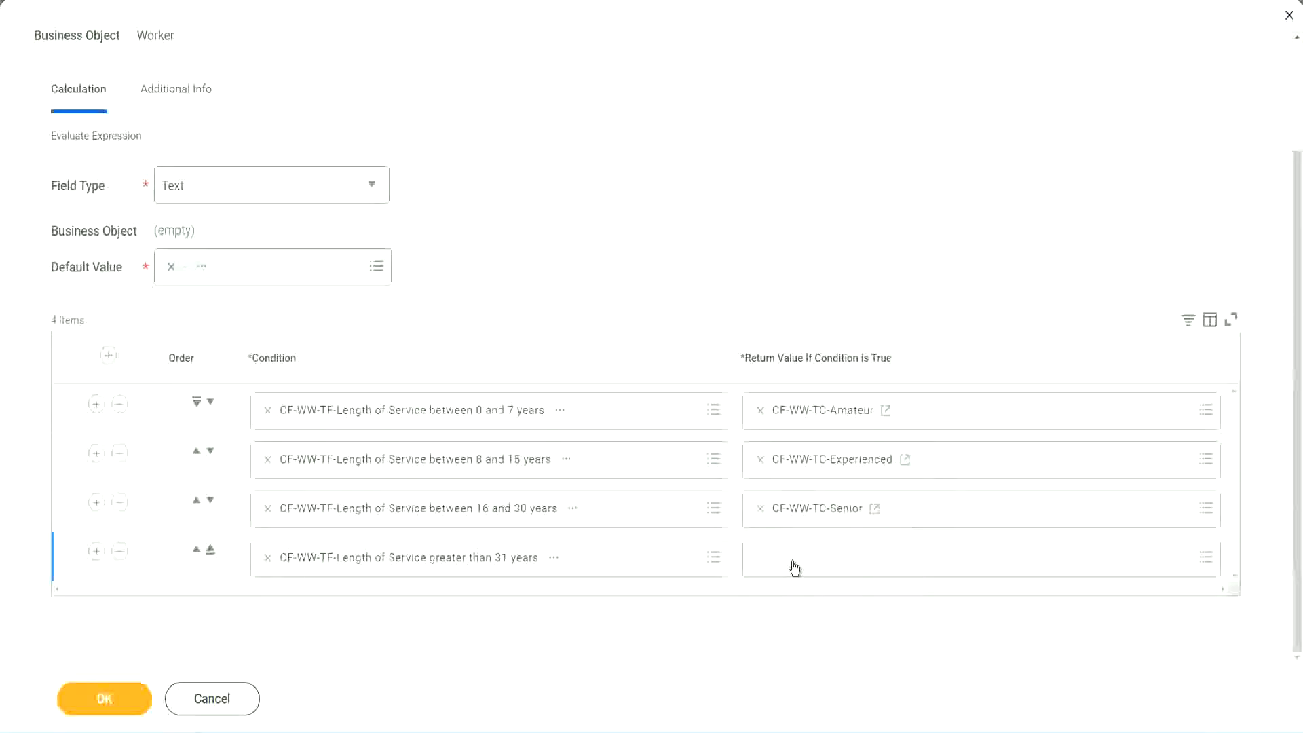
{"action": "key", "text": "Escape"}
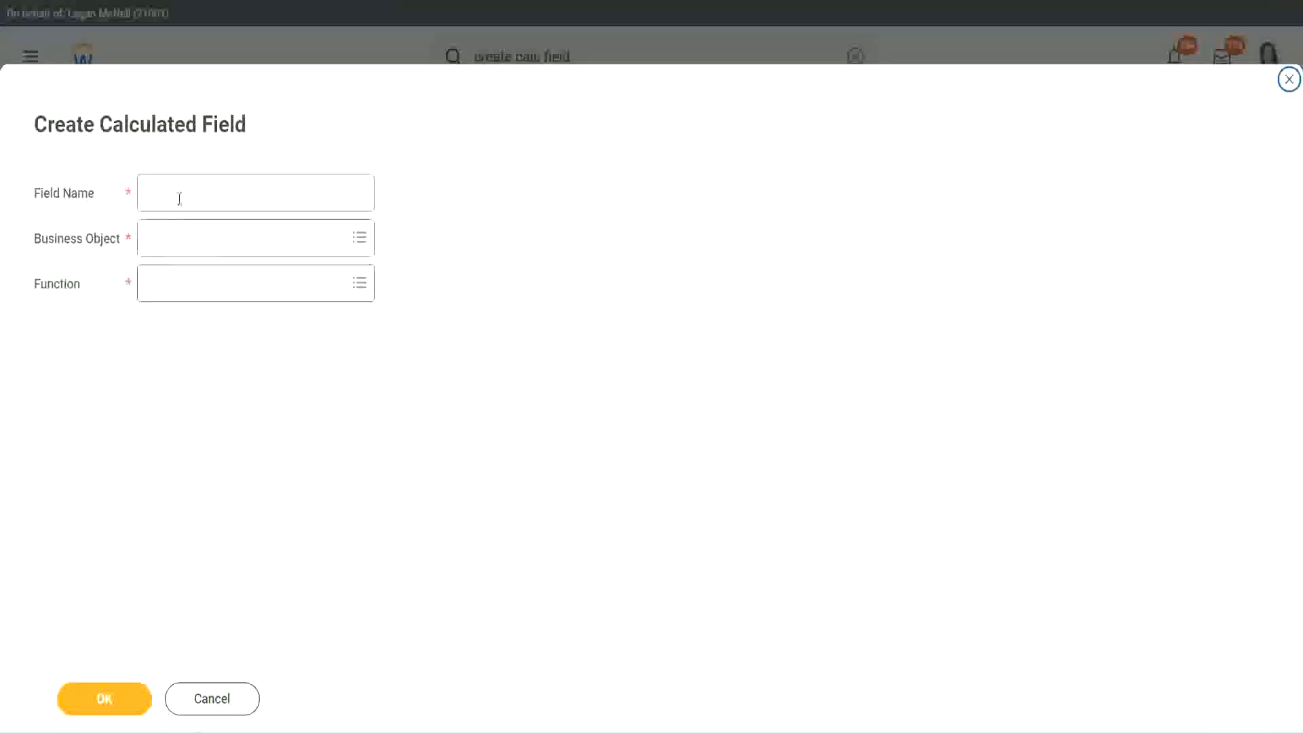
{"action": "left_click", "coordinate": [181, 197]}
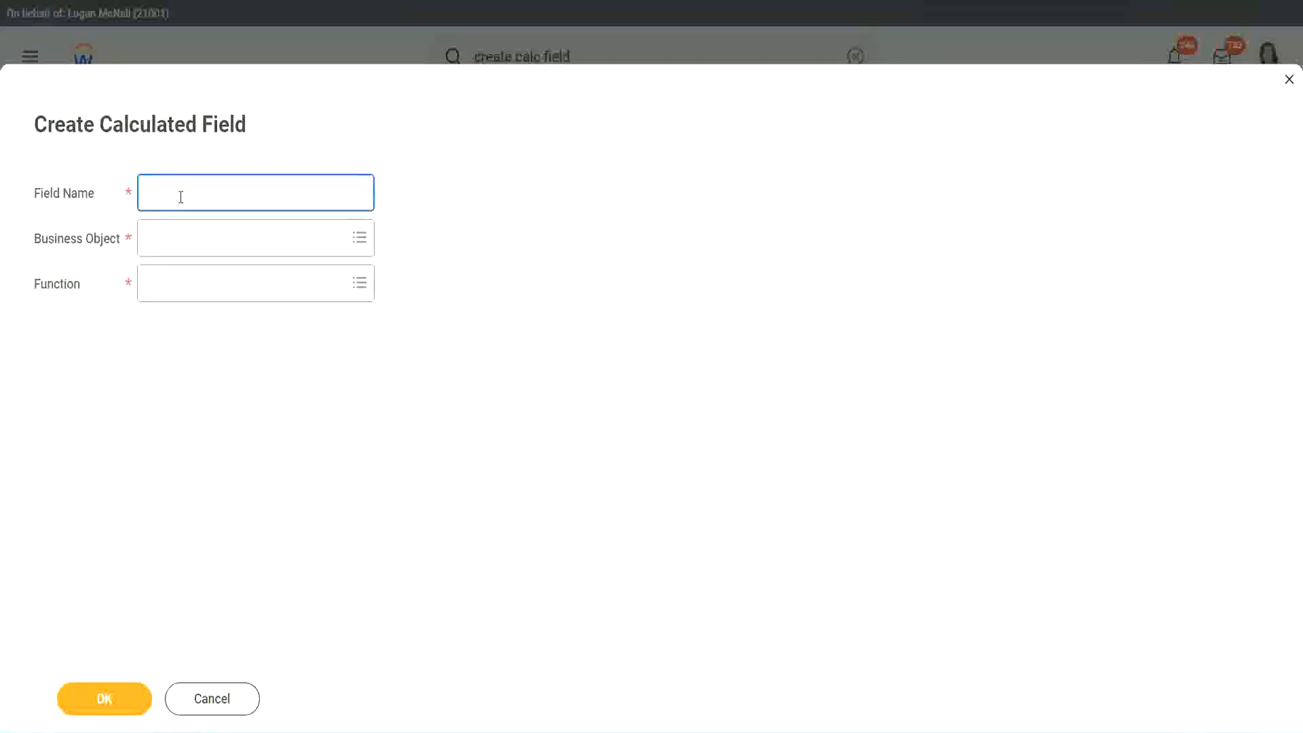
{"action": "key", "text": "ctrl+v"}
{"action": "double_click", "coordinate": [220, 192]}
{"action": "type", "text": "Legen"}
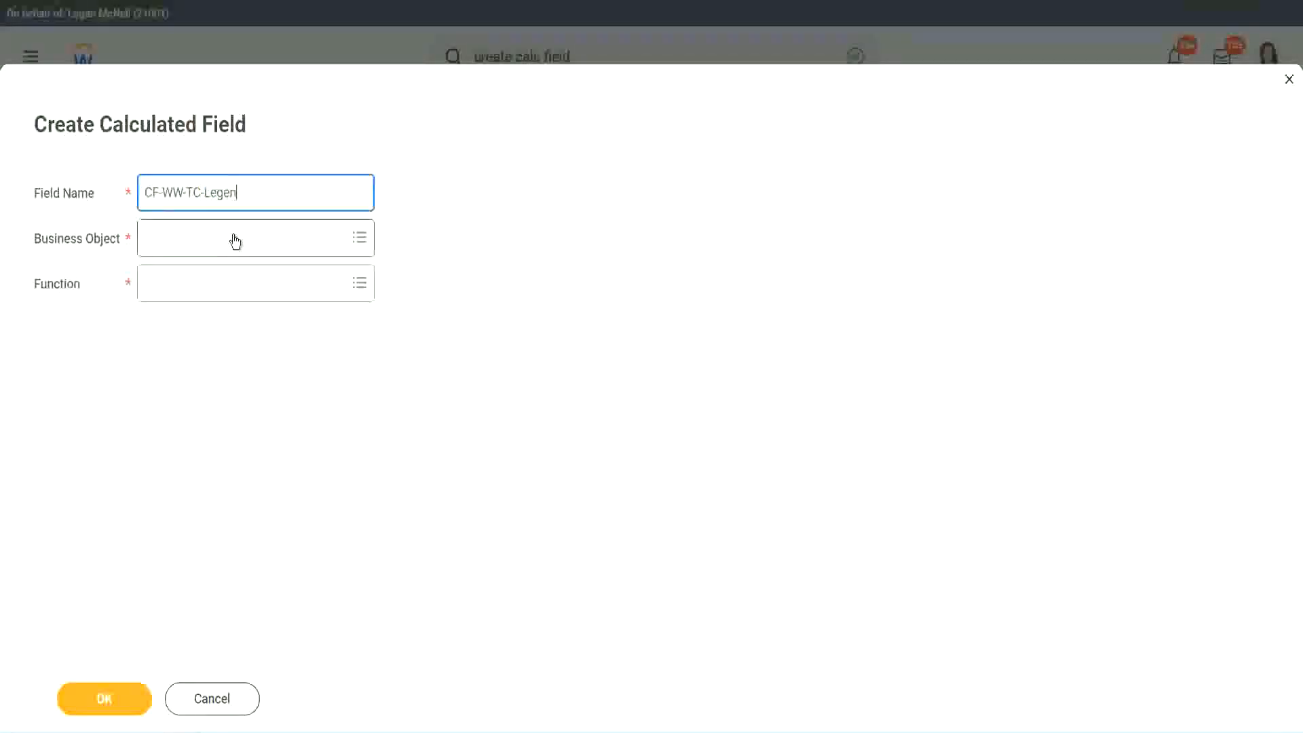
Set CF-WW-TC-Legend's business object to Global and its function to Text Constant, and continue to its definition.
{"action": "left_click", "coordinate": [183, 246]}
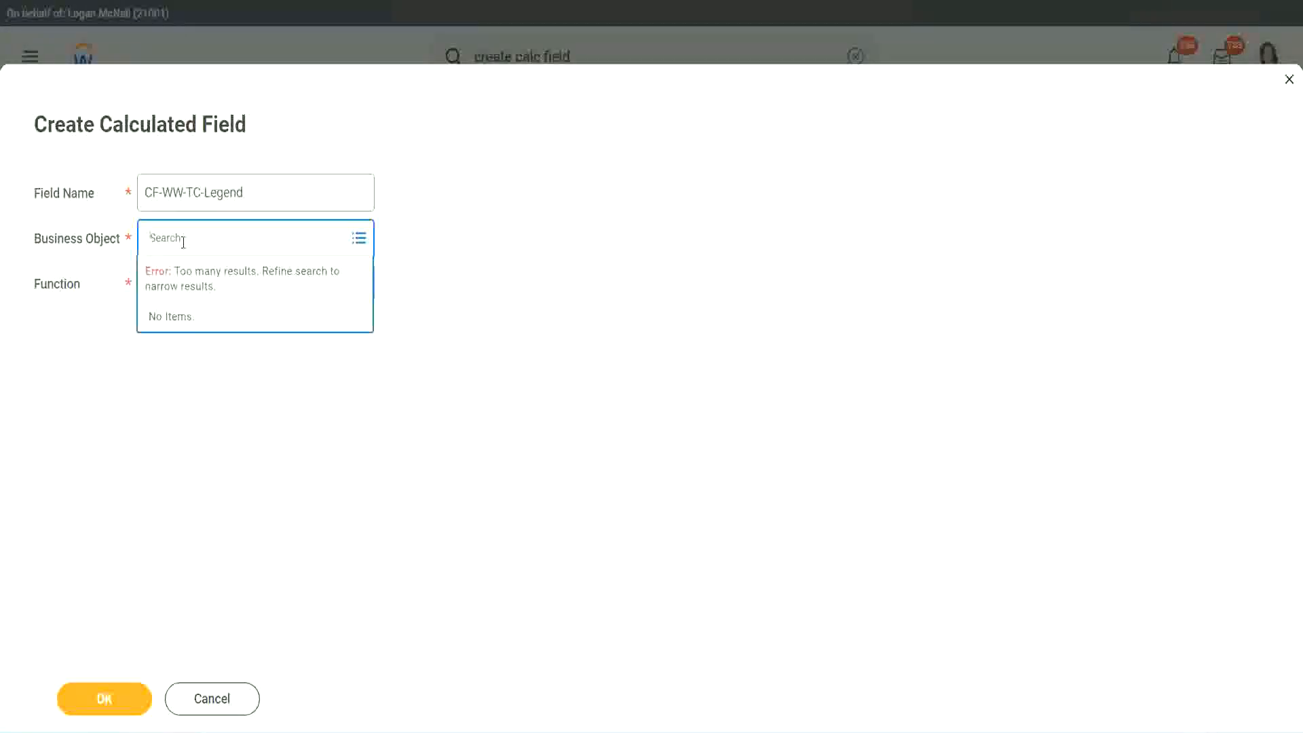
{"action": "type", "text": "Global"}
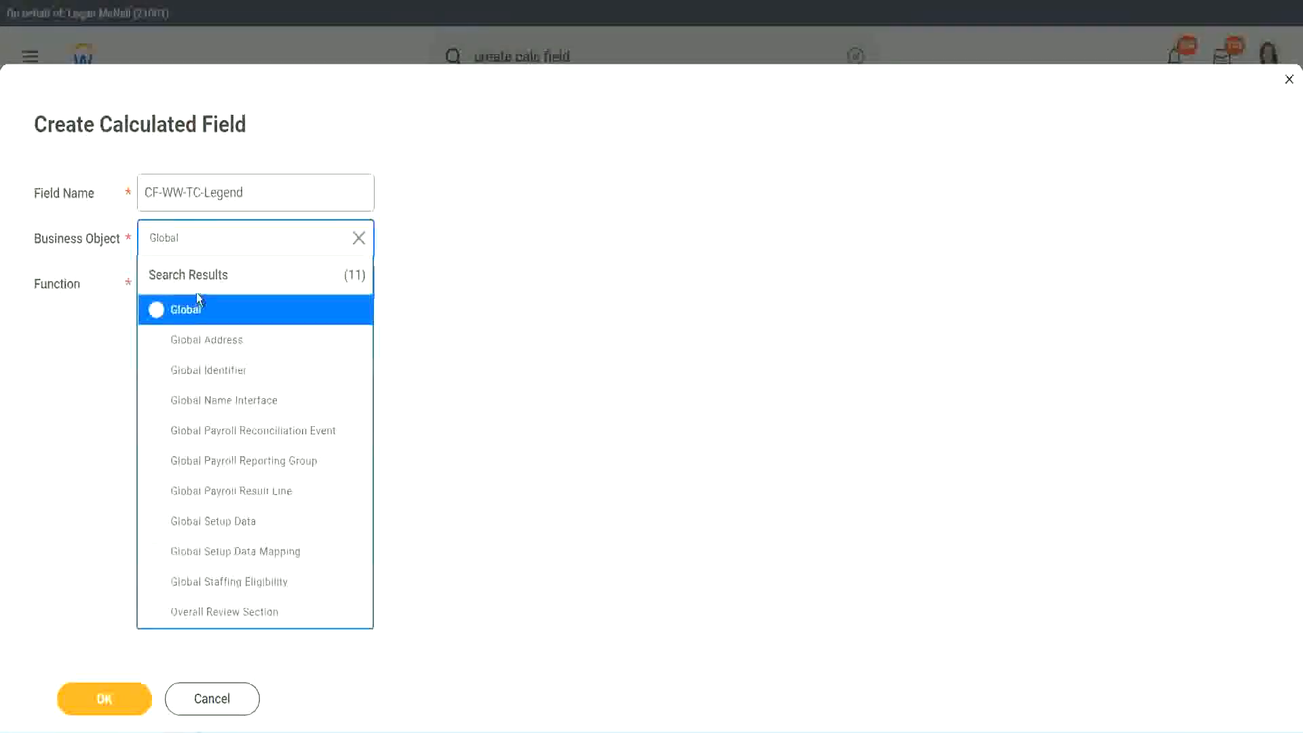
{"action": "left_click", "coordinate": [192, 309]}
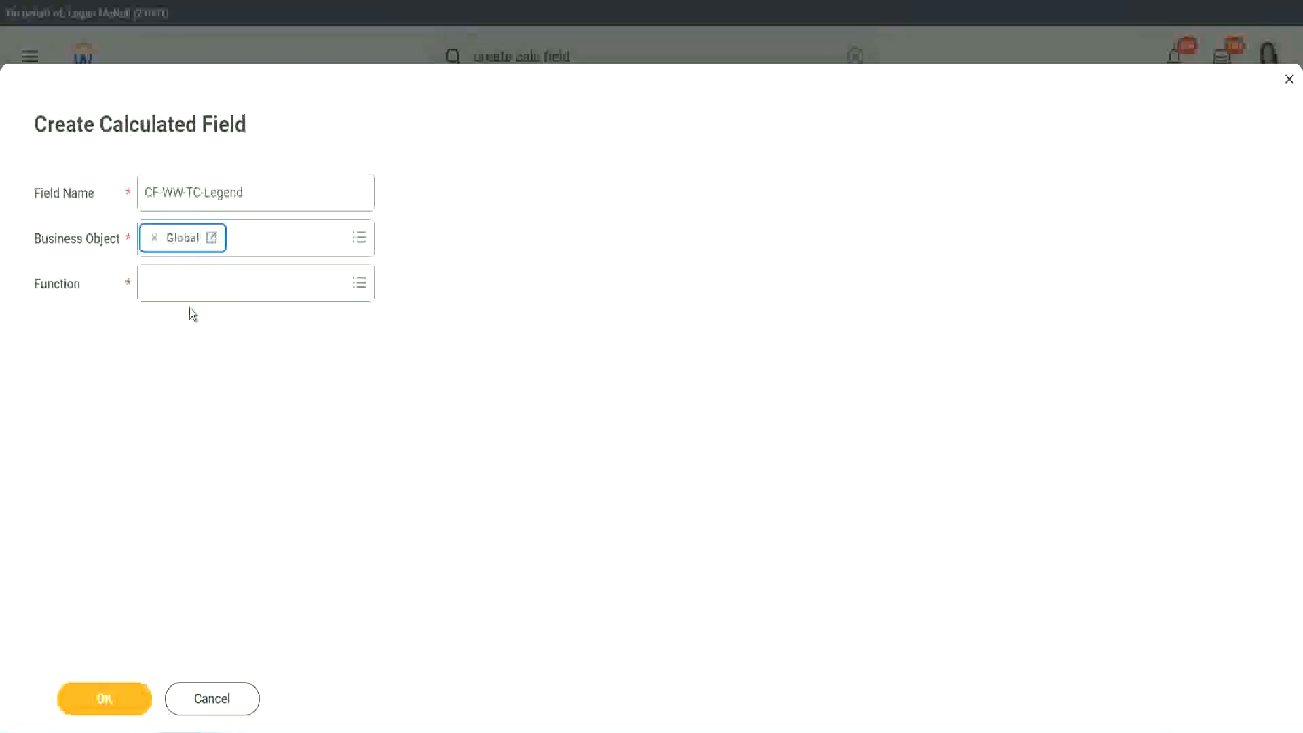
{"action": "left_click", "coordinate": [187, 282]}
{"action": "type", "text": "tc"}
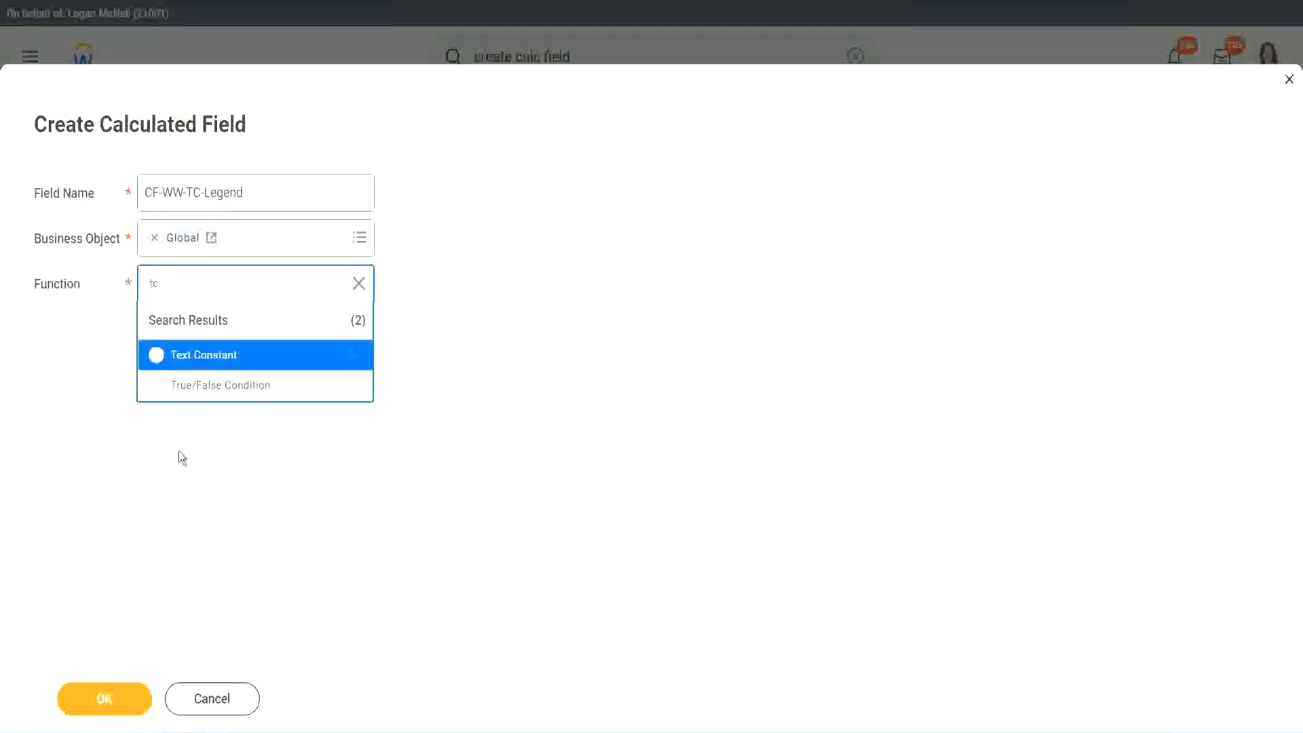
{"action": "left_click", "coordinate": [250, 356]}
{"action": "left_click", "coordinate": [99, 700]}
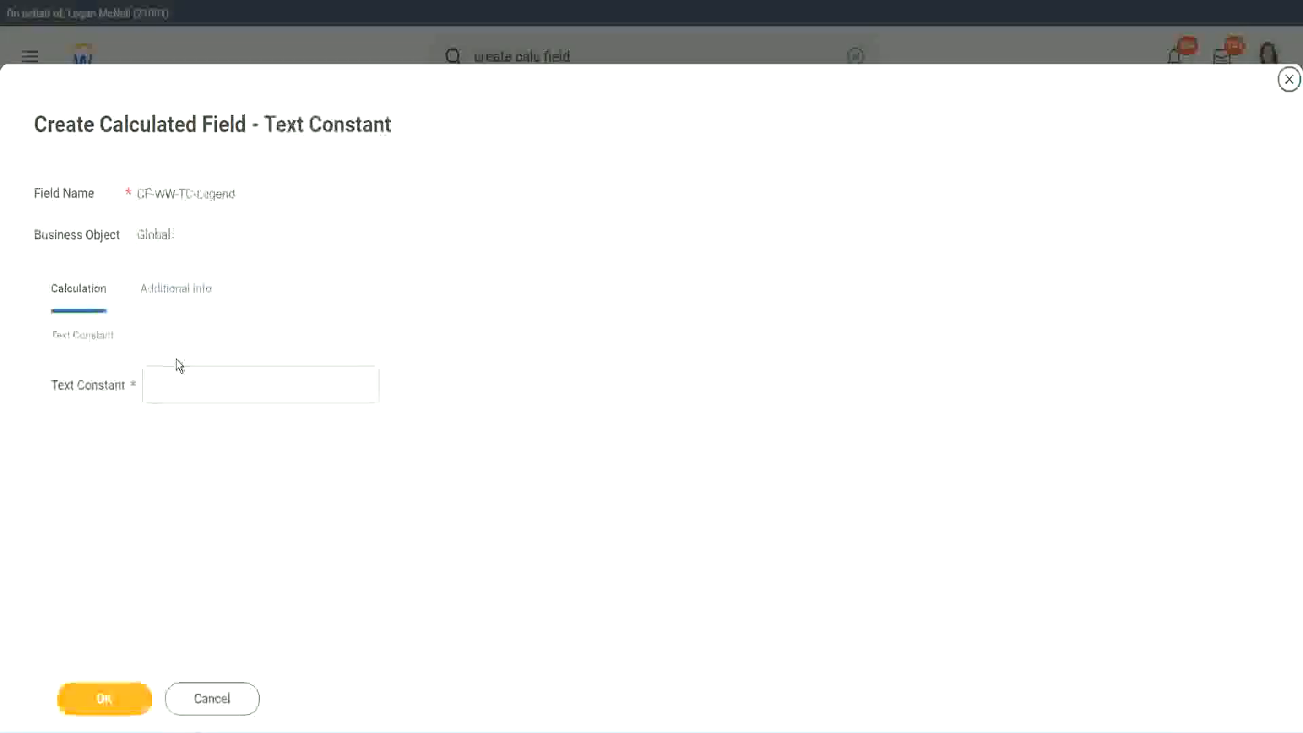
Set the text constant to Legend and save the CF-WW-TC-Legend field.
{"action": "left_click", "coordinate": [169, 386]}
{"action": "type", "text": "Legend"}
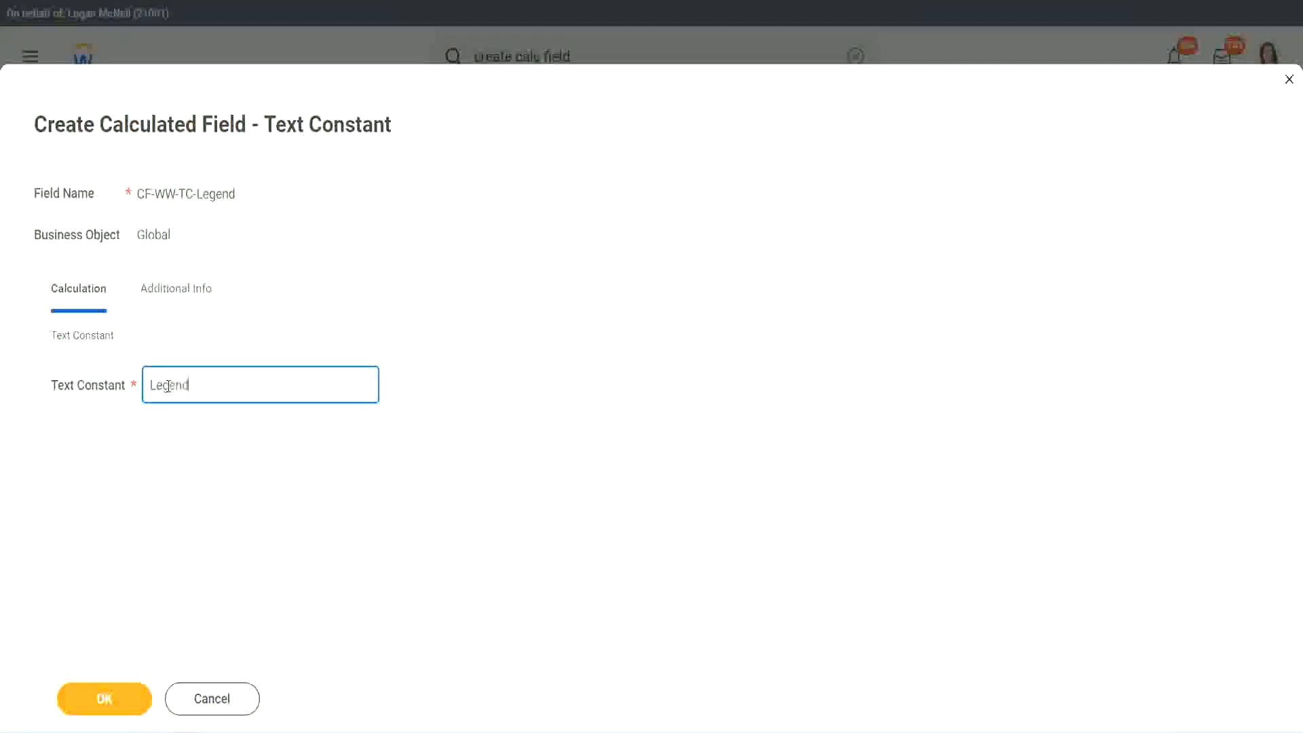
{"action": "left_click", "coordinate": [111, 699]}
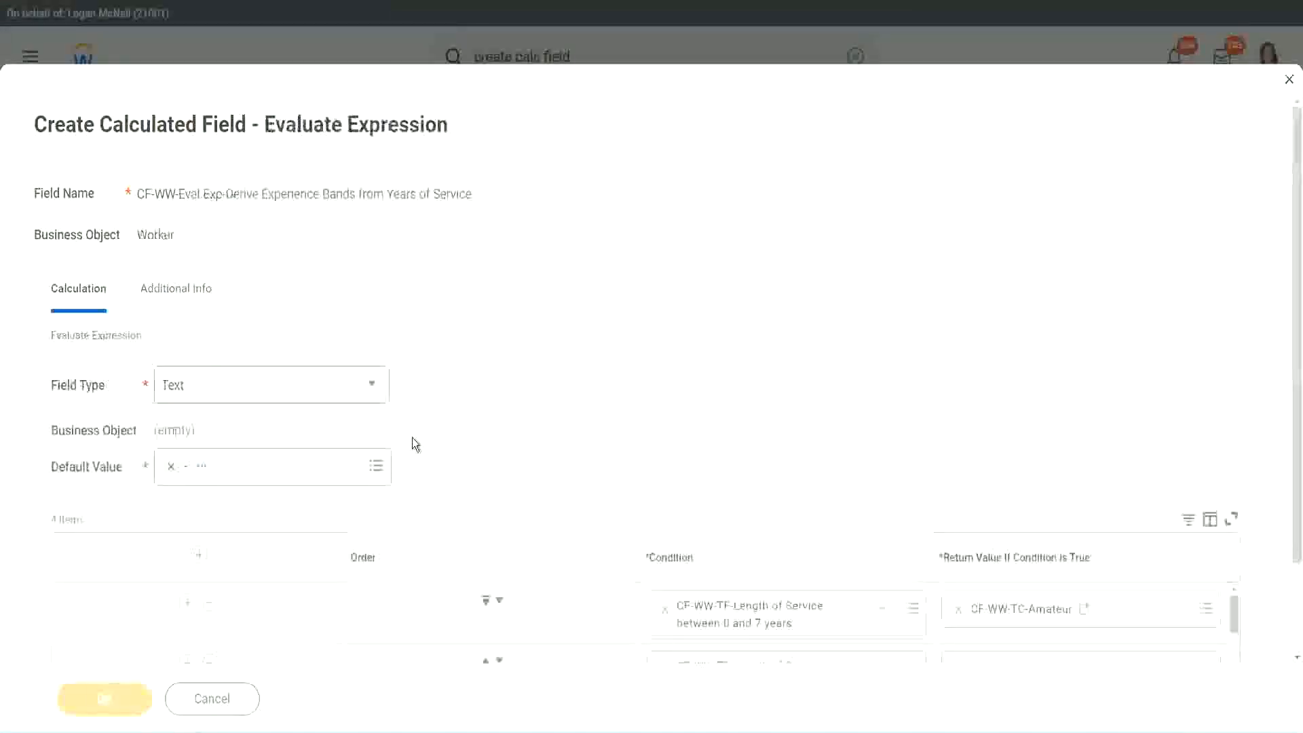
Review the four condition and return value pairs and save the Evaluate Expression calculated field.
{"action": "scroll", "coordinate": [689, 363], "scroll_direction": "down", "scroll_amount": 3}
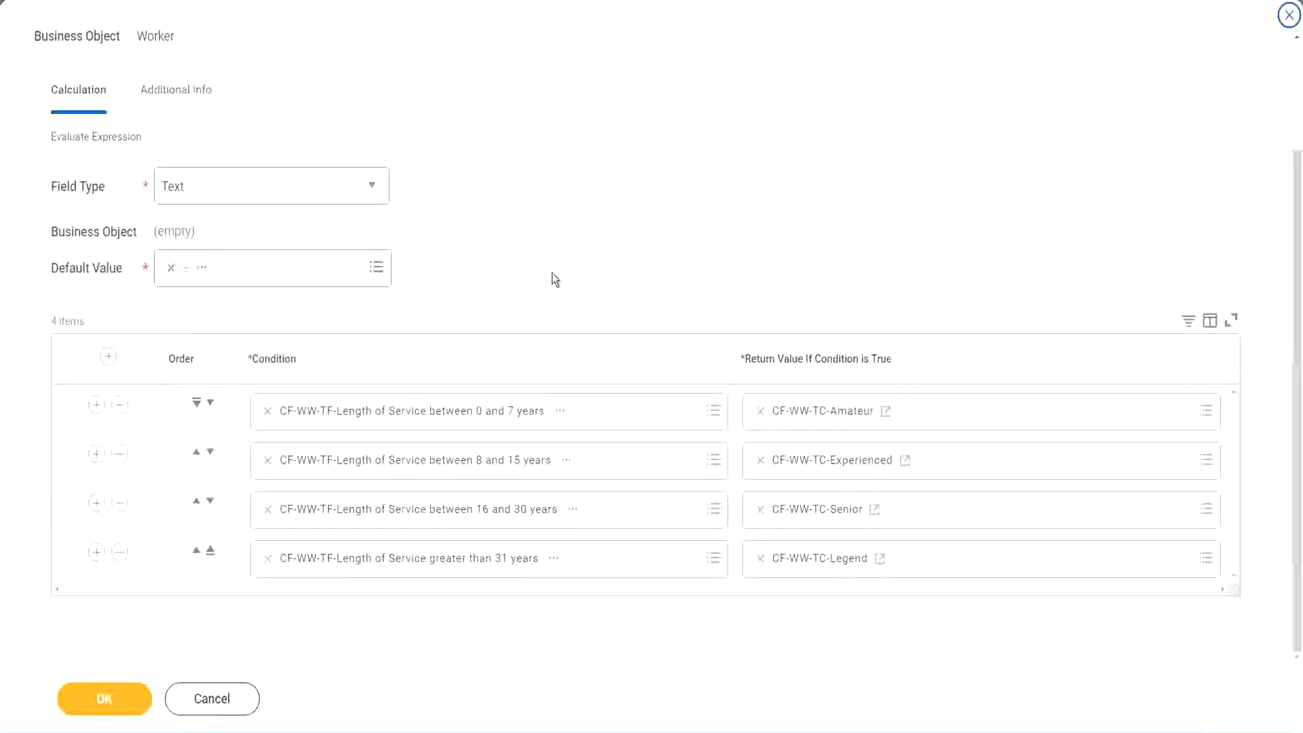
{"action": "scroll", "coordinate": [552, 273], "scroll_direction": "up", "scroll_amount": 2}
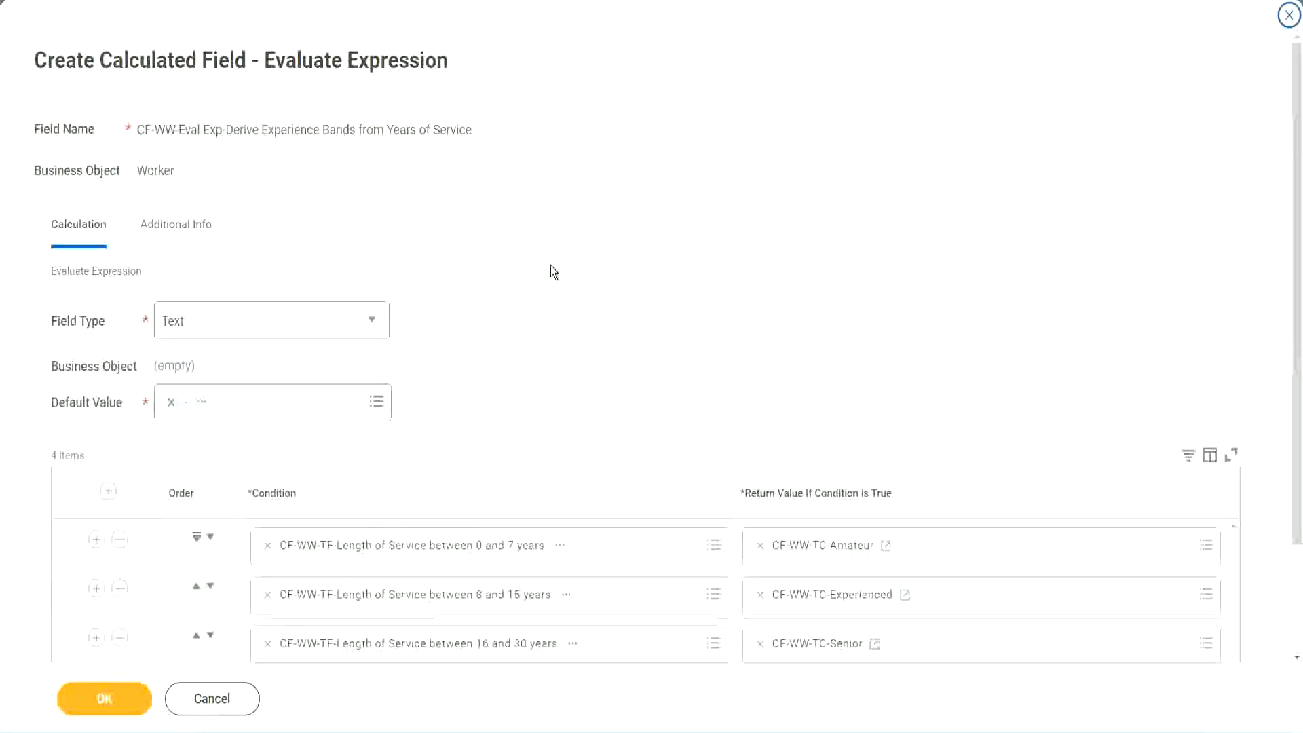
{"action": "scroll", "coordinate": [551, 272], "scroll_direction": "down", "scroll_amount": 2}
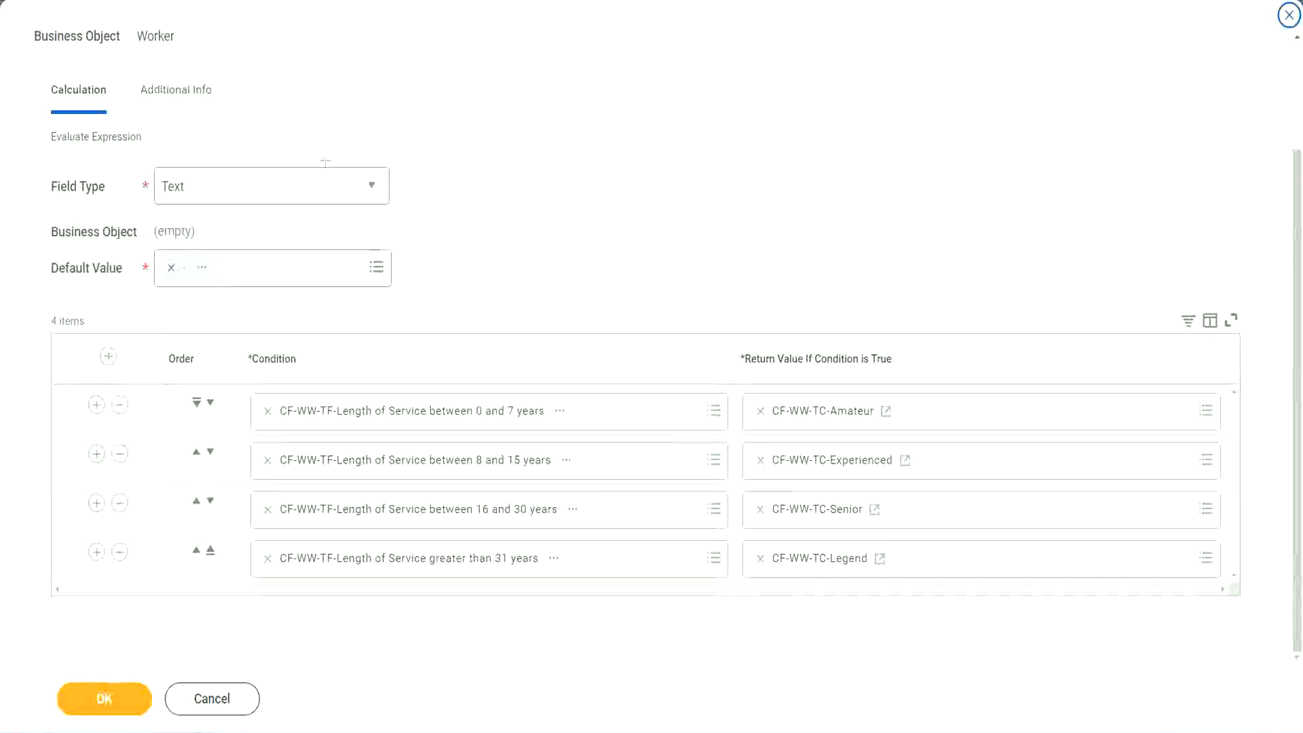
{"action": "left_click_drag", "start_coordinate": [835, 192], "coordinate": [845, 318]}
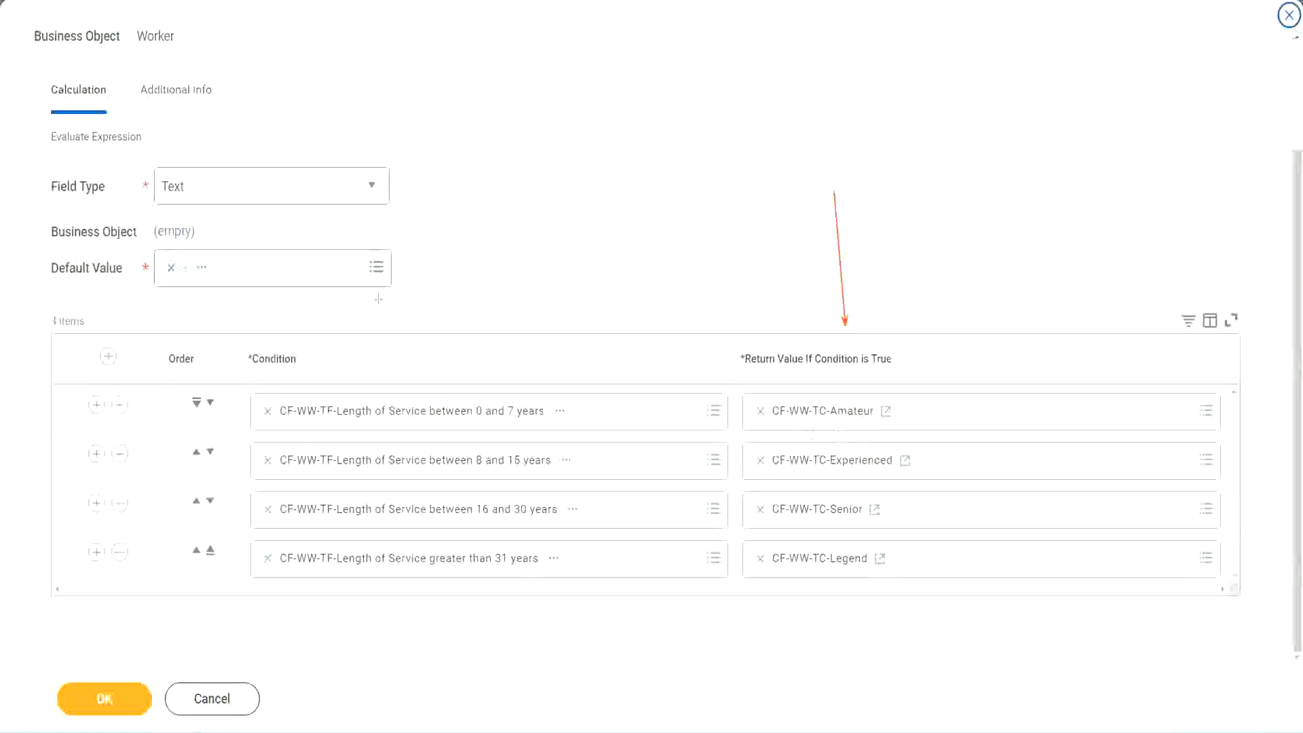
{"action": "left_click_drag", "start_coordinate": [162, 118], "coordinate": [167, 163]}
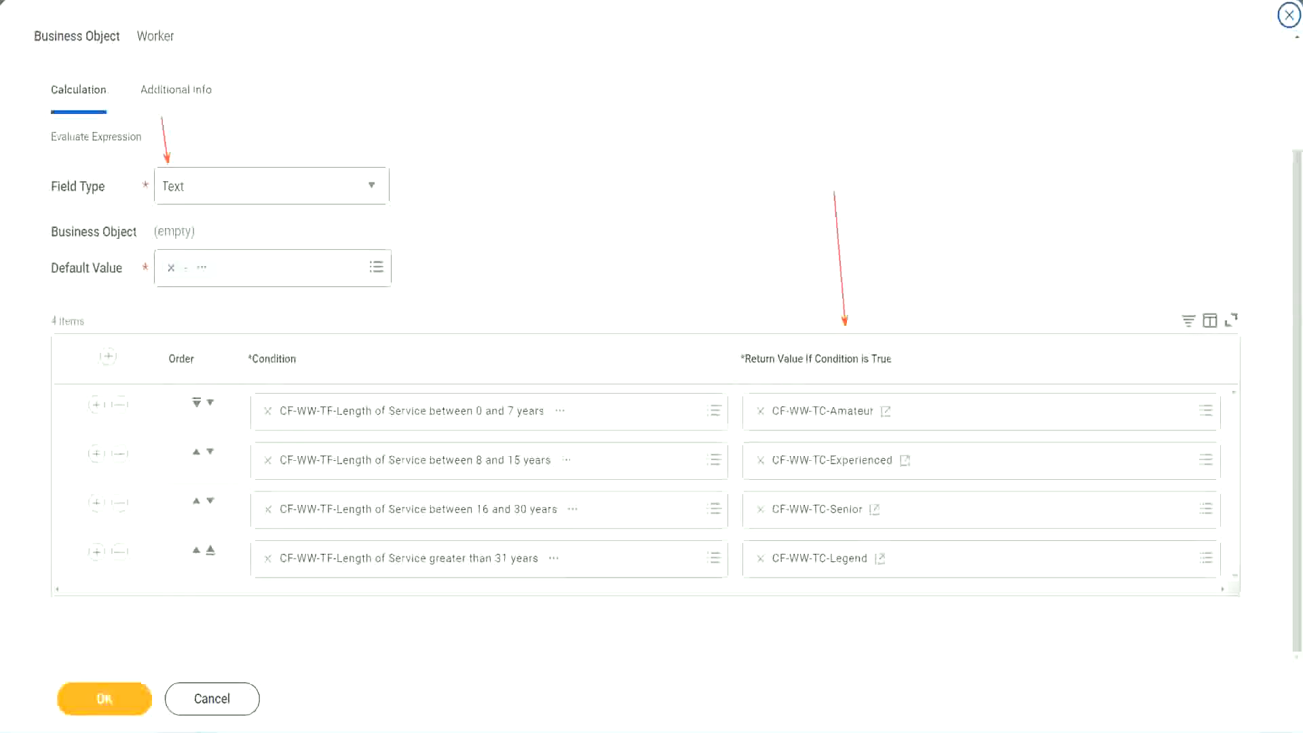
{"action": "left_click", "coordinate": [113, 697]}
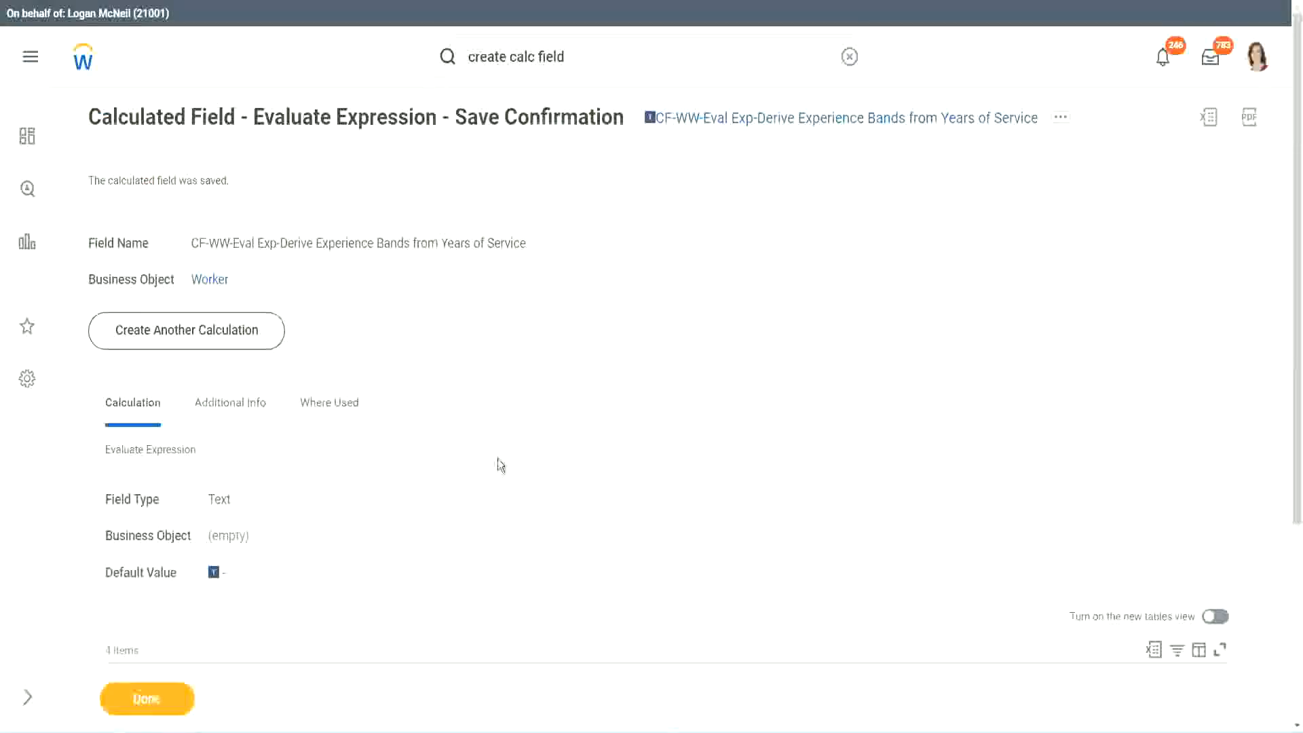
Check the saved experience bands field's definition and copy its name.
{"action": "scroll", "coordinate": [500, 462], "scroll_direction": "down", "scroll_amount": 4}
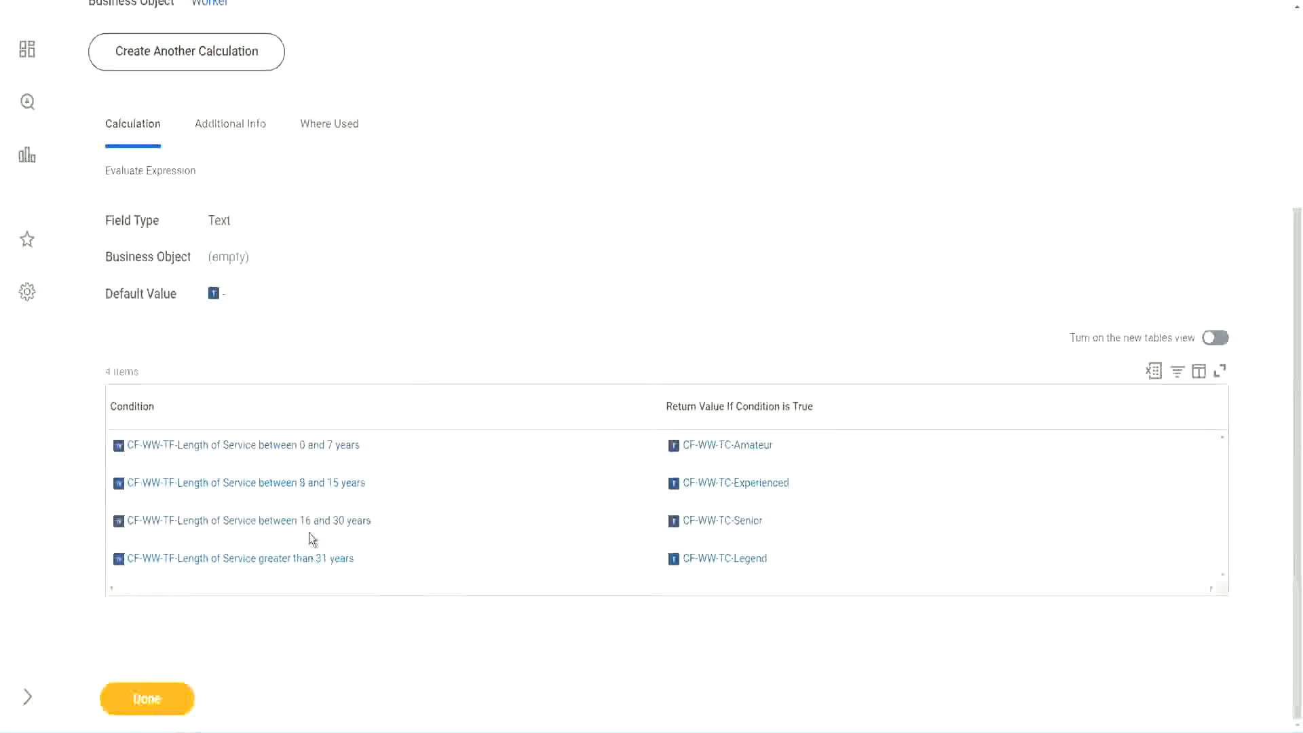
{"action": "scroll", "coordinate": [364, 407], "scroll_direction": "up", "scroll_amount": 4}
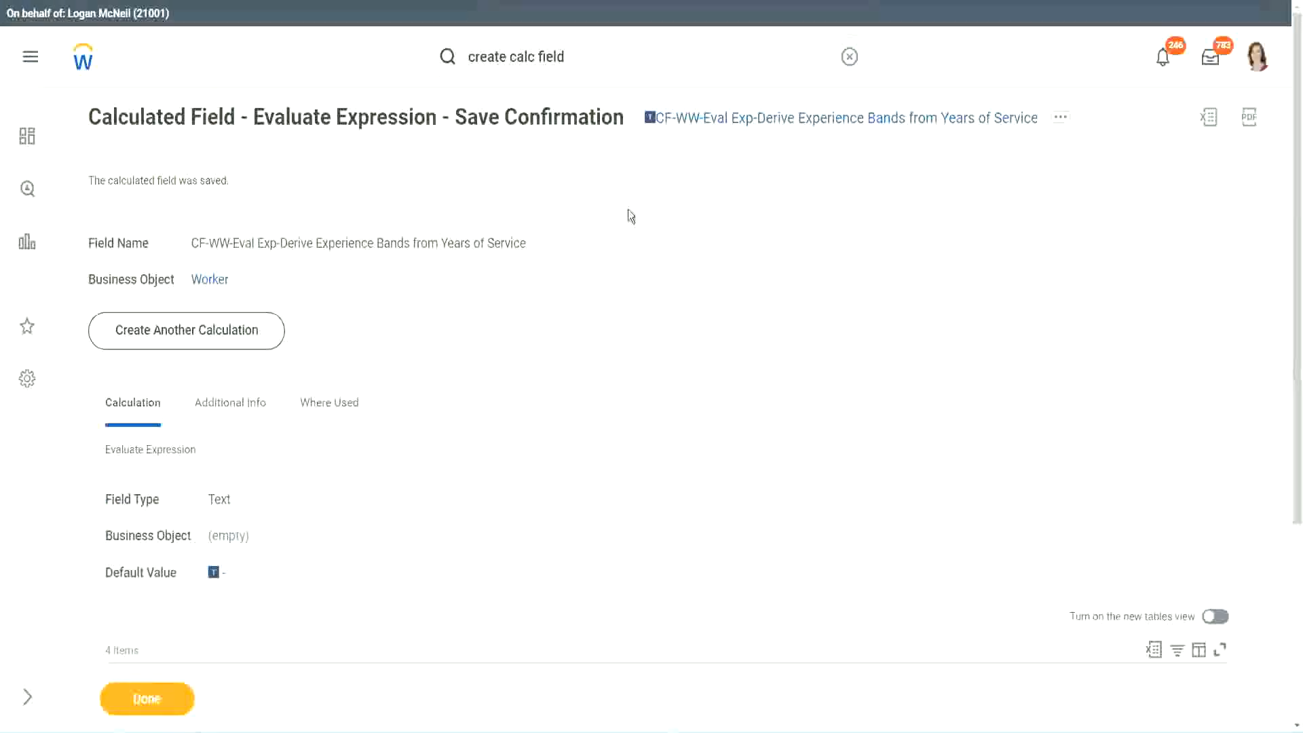
{"action": "right_click", "coordinate": [765, 128]}
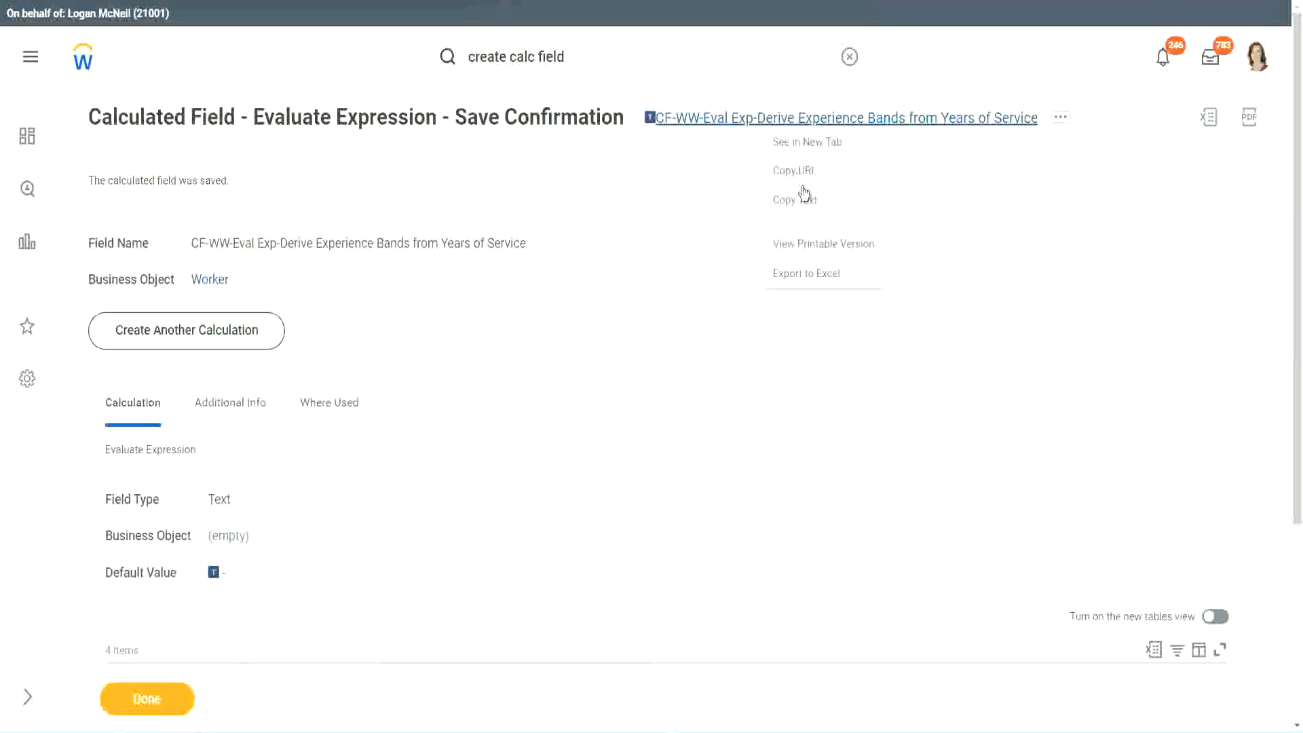
{"action": "left_click", "coordinate": [802, 207]}
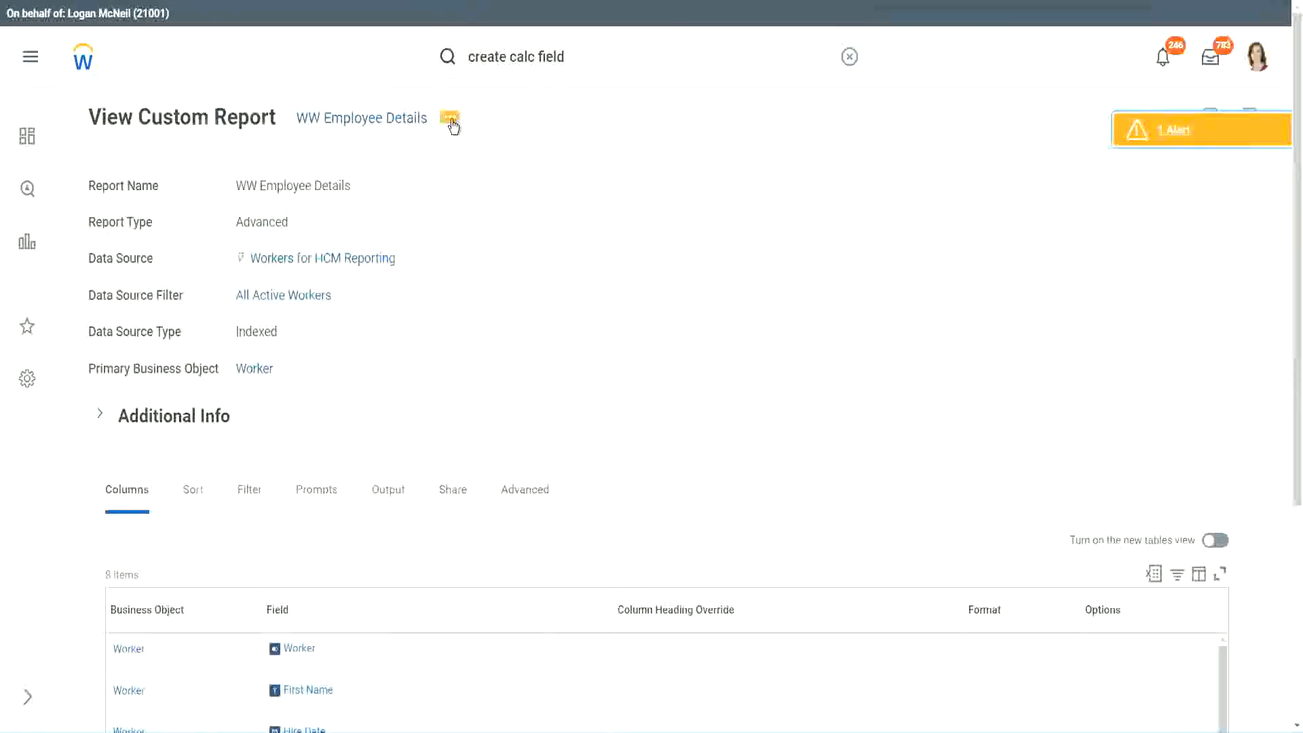
Open the WW Employee Details custom report for editing.
{"action": "left_click", "coordinate": [450, 120]}
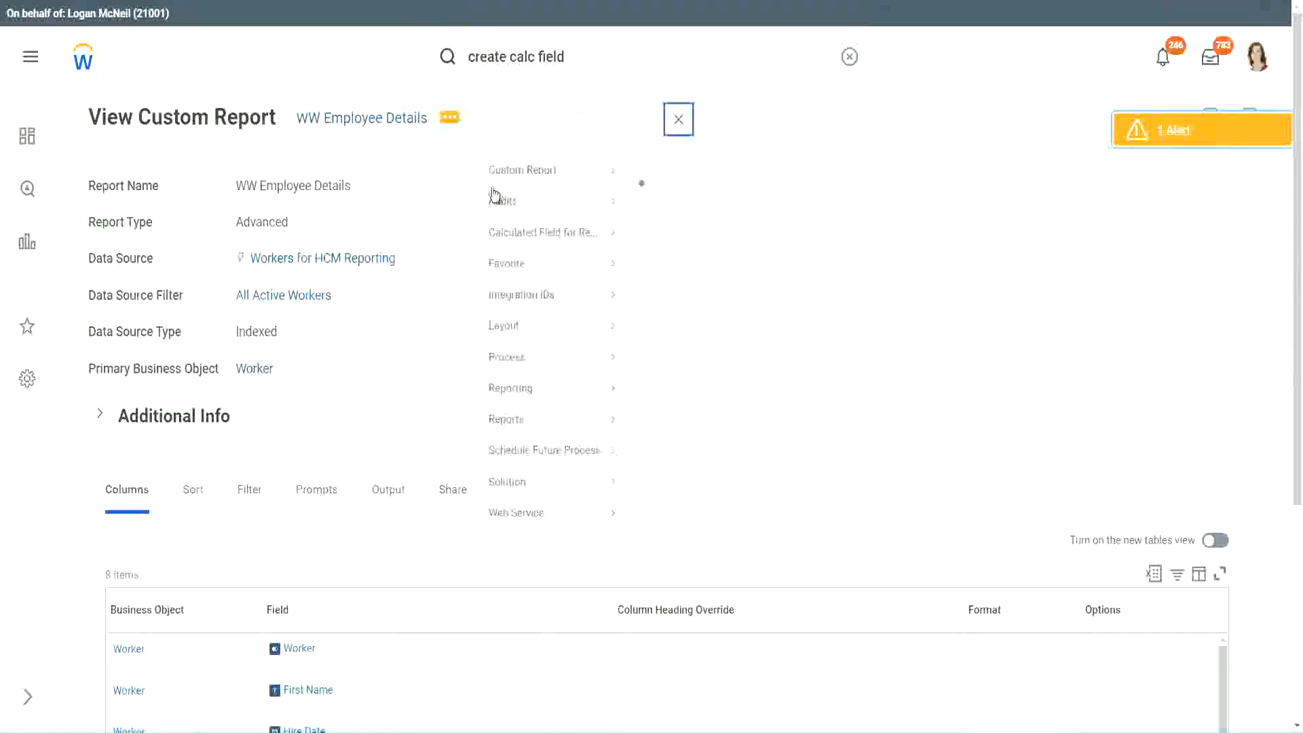
{"action": "mouse_move", "coordinate": [532, 192]}
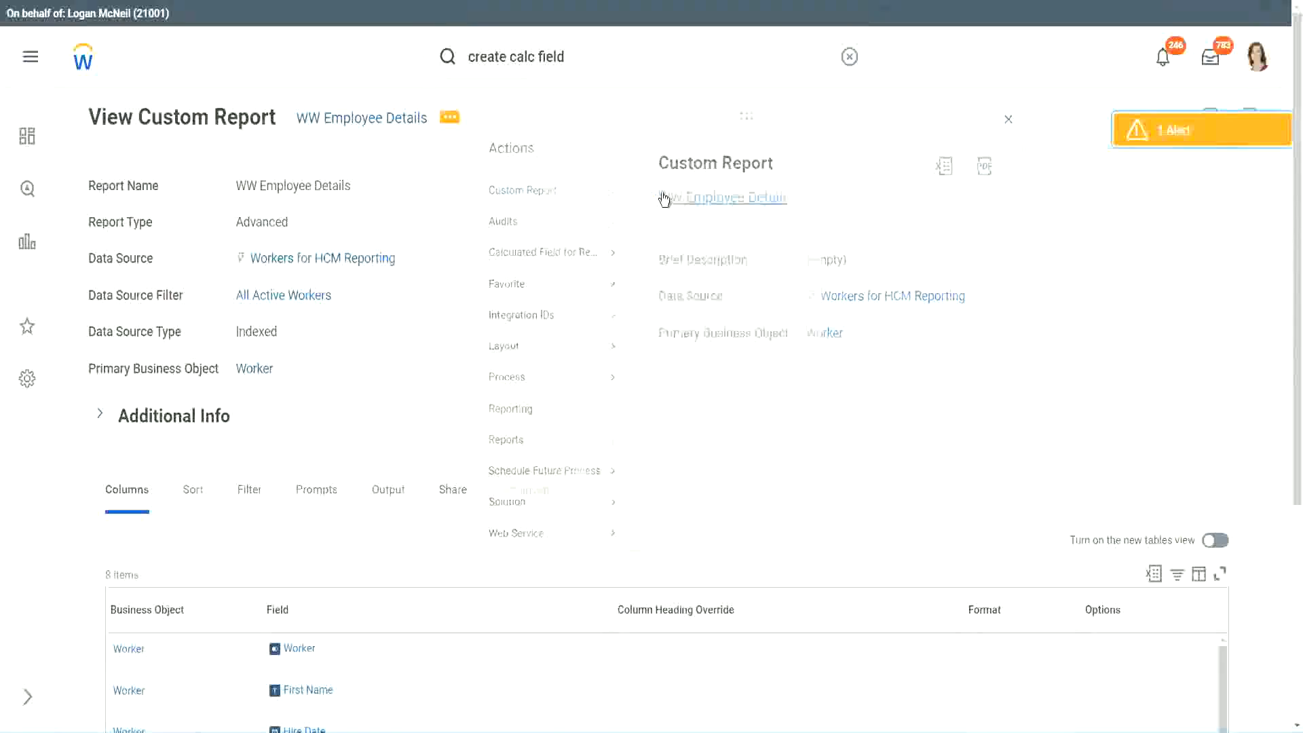
{"action": "left_click", "coordinate": [665, 199]}
Add an empty Worker column row at the end of the report's columns and remove the Years of Service substring row.
{"action": "scroll", "coordinate": [475, 297], "scroll_direction": "down", "scroll_amount": 5}
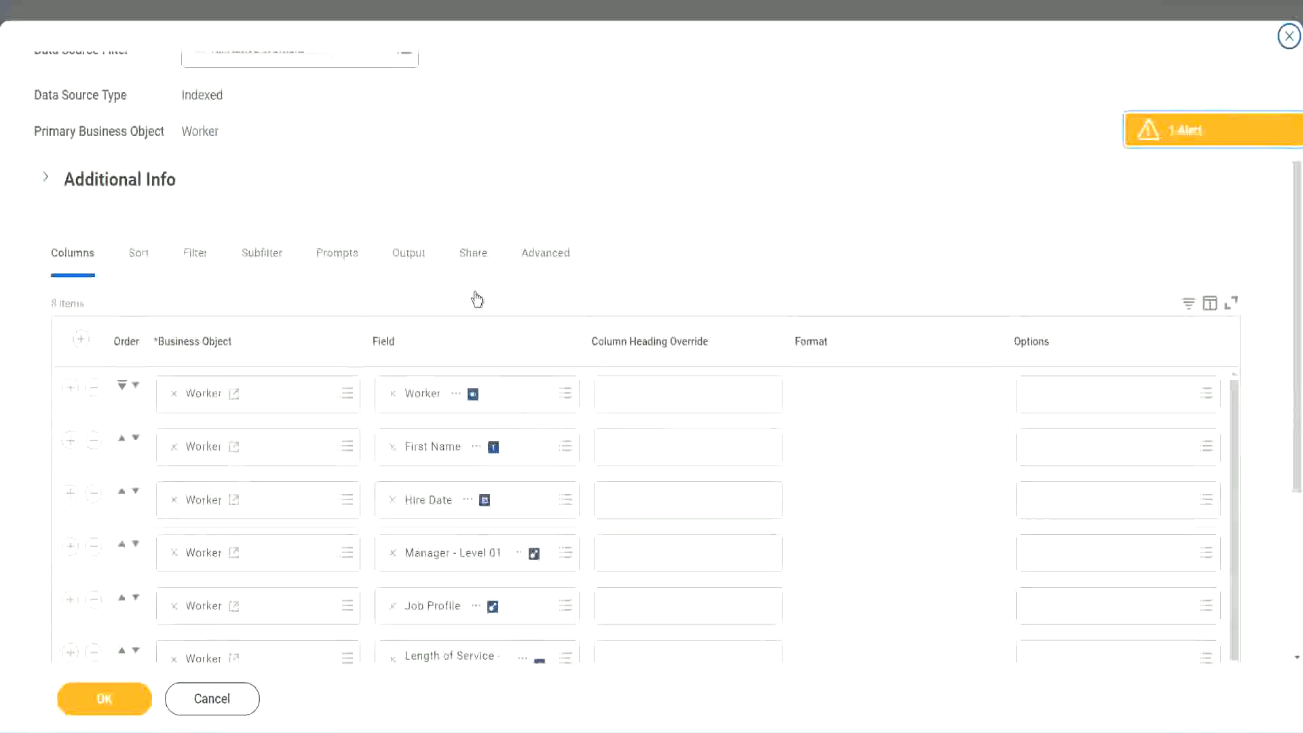
{"action": "scroll", "coordinate": [477, 299], "scroll_direction": "down", "scroll_amount": 2}
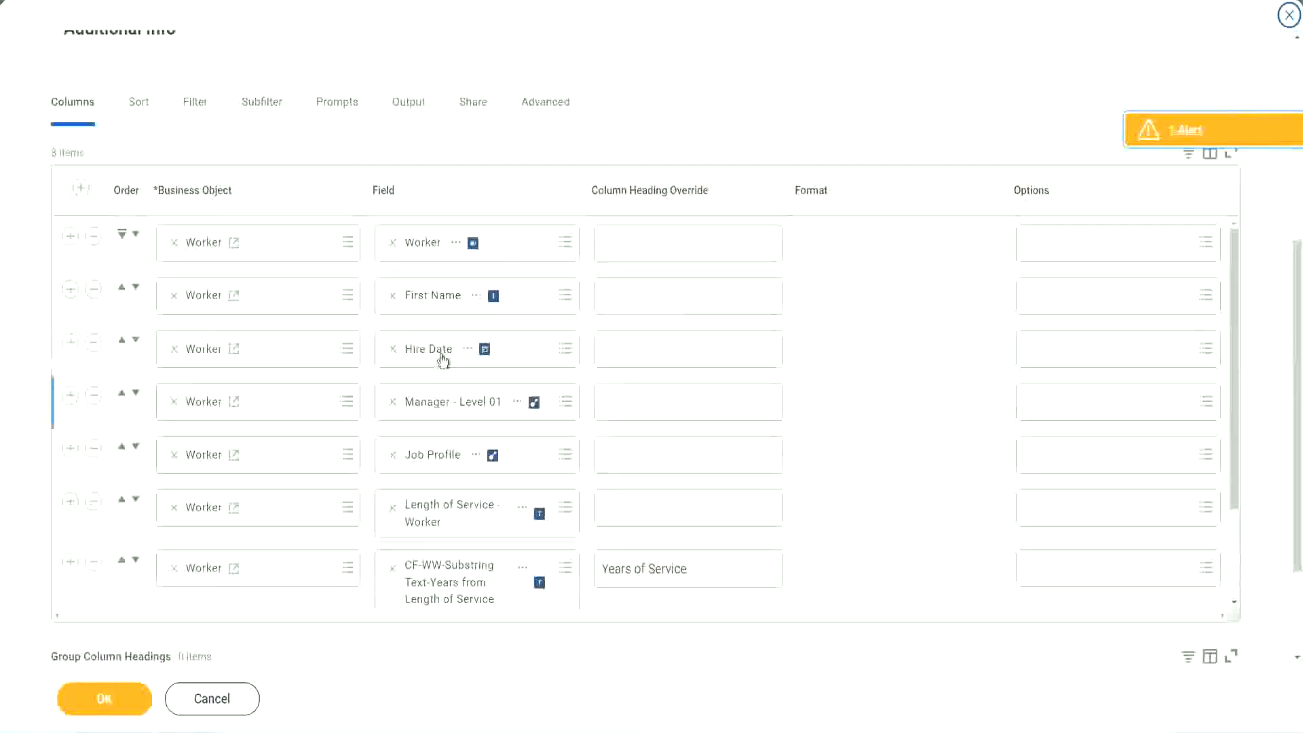
{"action": "left_click", "coordinate": [70, 562]}
{"action": "scroll", "coordinate": [458, 393], "scroll_direction": "down", "scroll_amount": 1}
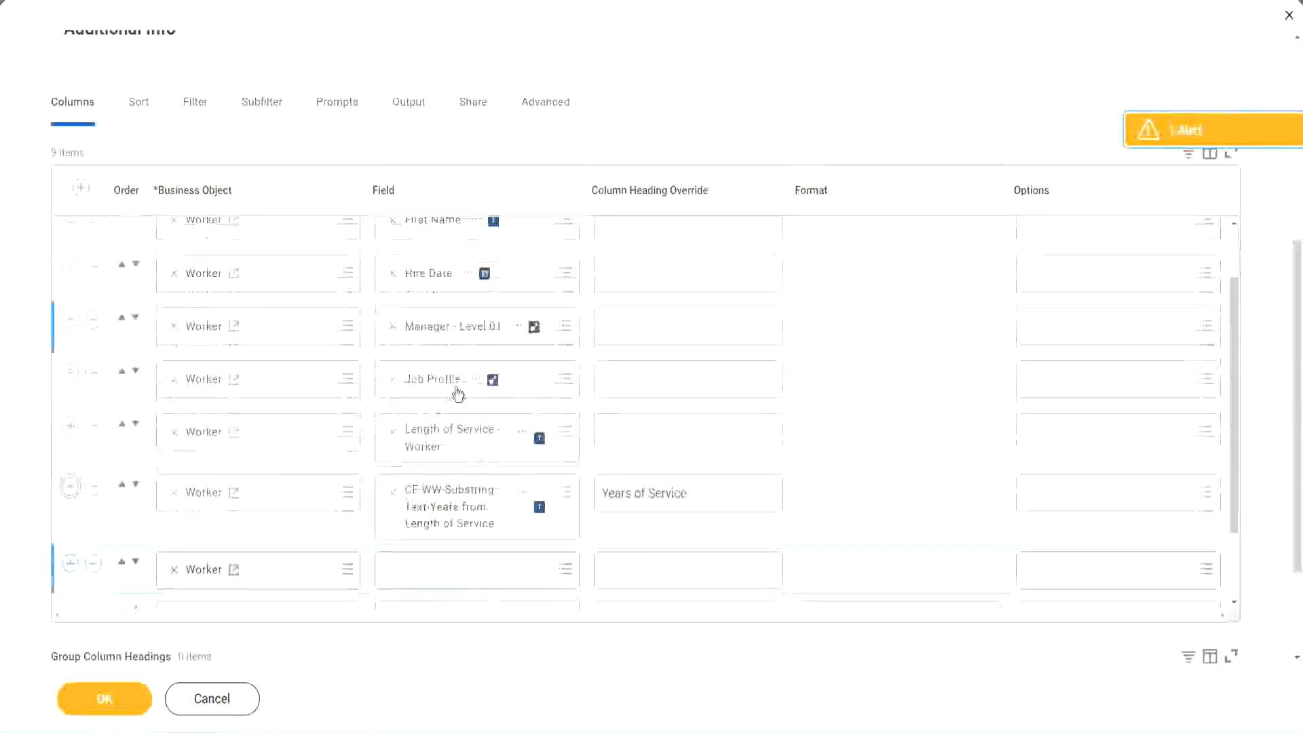
{"action": "scroll", "coordinate": [458, 393], "scroll_direction": "down", "scroll_amount": 4}
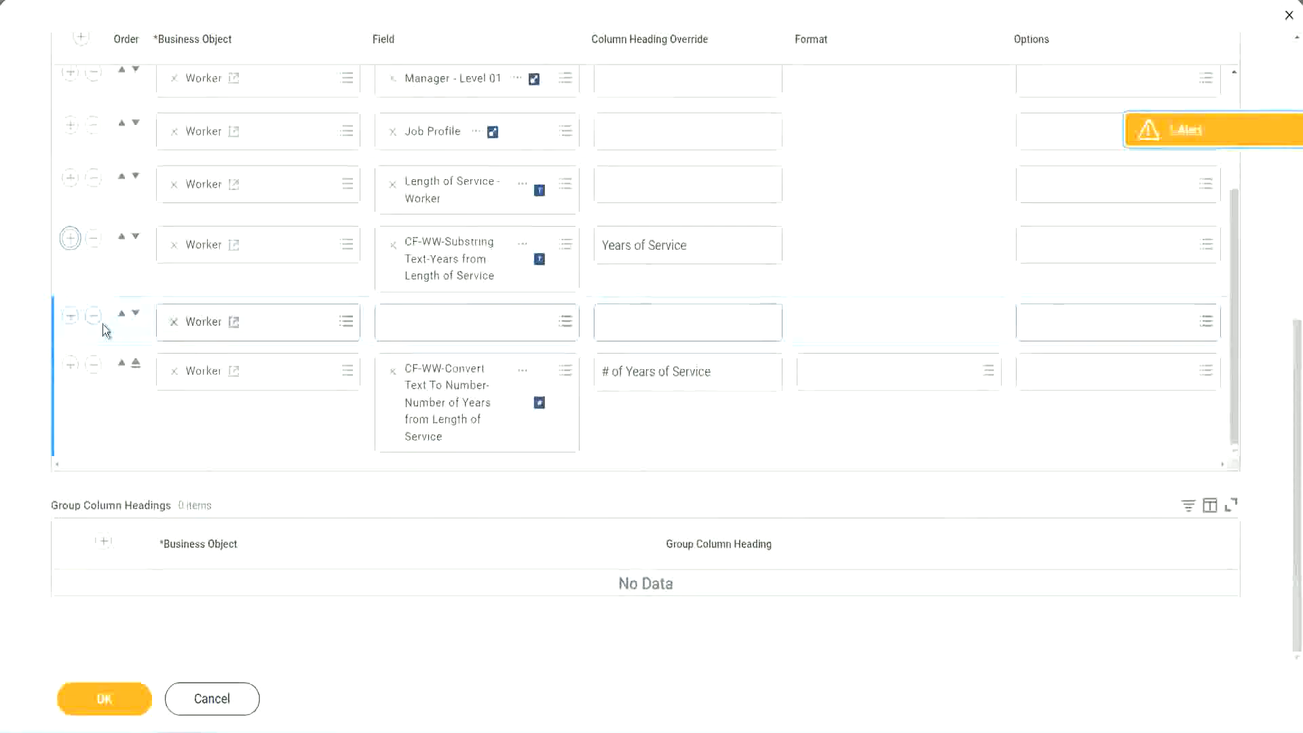
{"action": "left_click", "coordinate": [136, 315]}
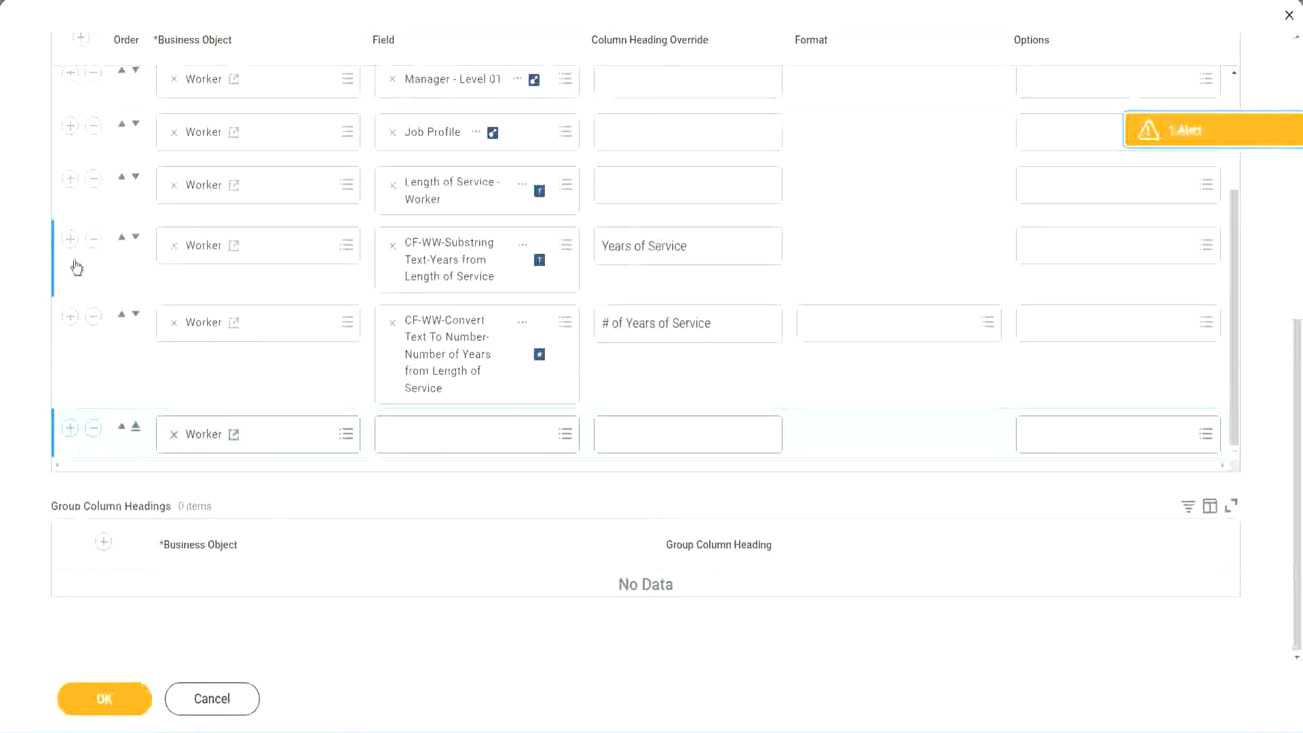
{"action": "left_click", "coordinate": [93, 240]}
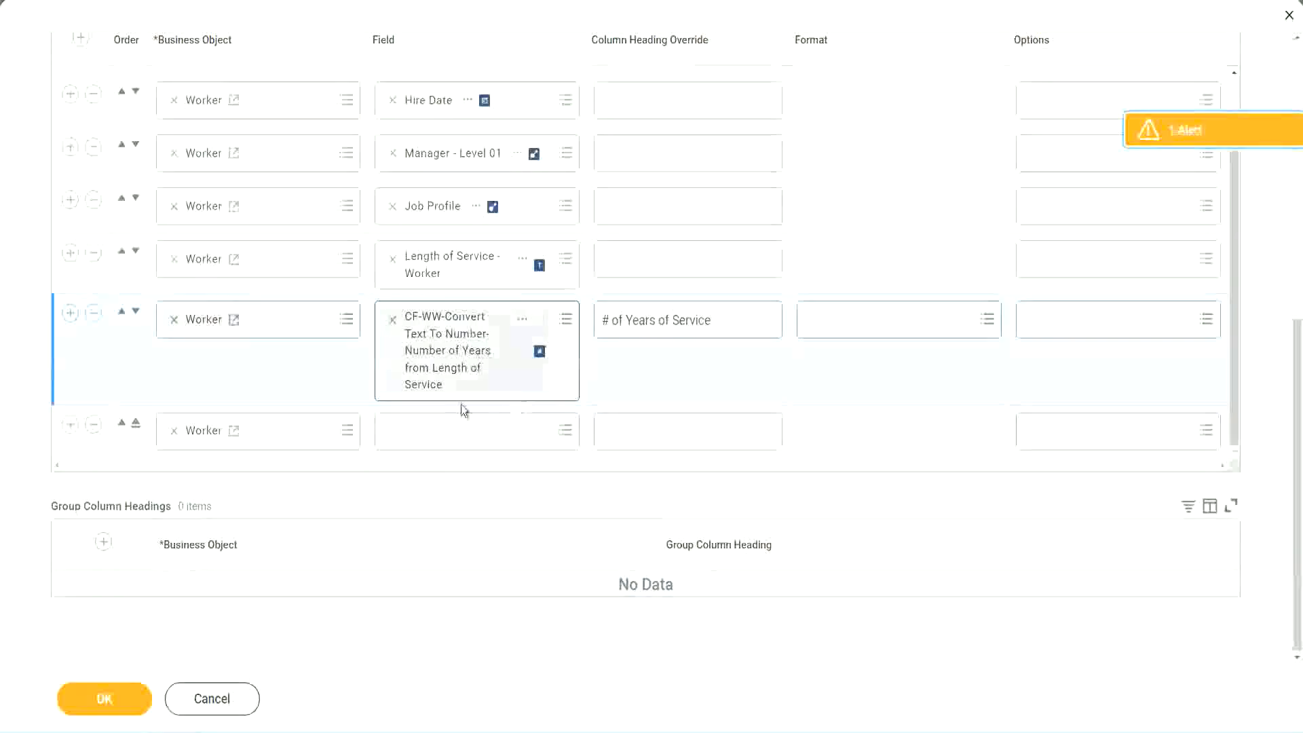
Set the last column's field to CF-WW-Eval Exp-Derive Experience Bands from Years of Service, head it "Experience Bands" and save the report.
{"action": "left_click", "coordinate": [427, 435]}
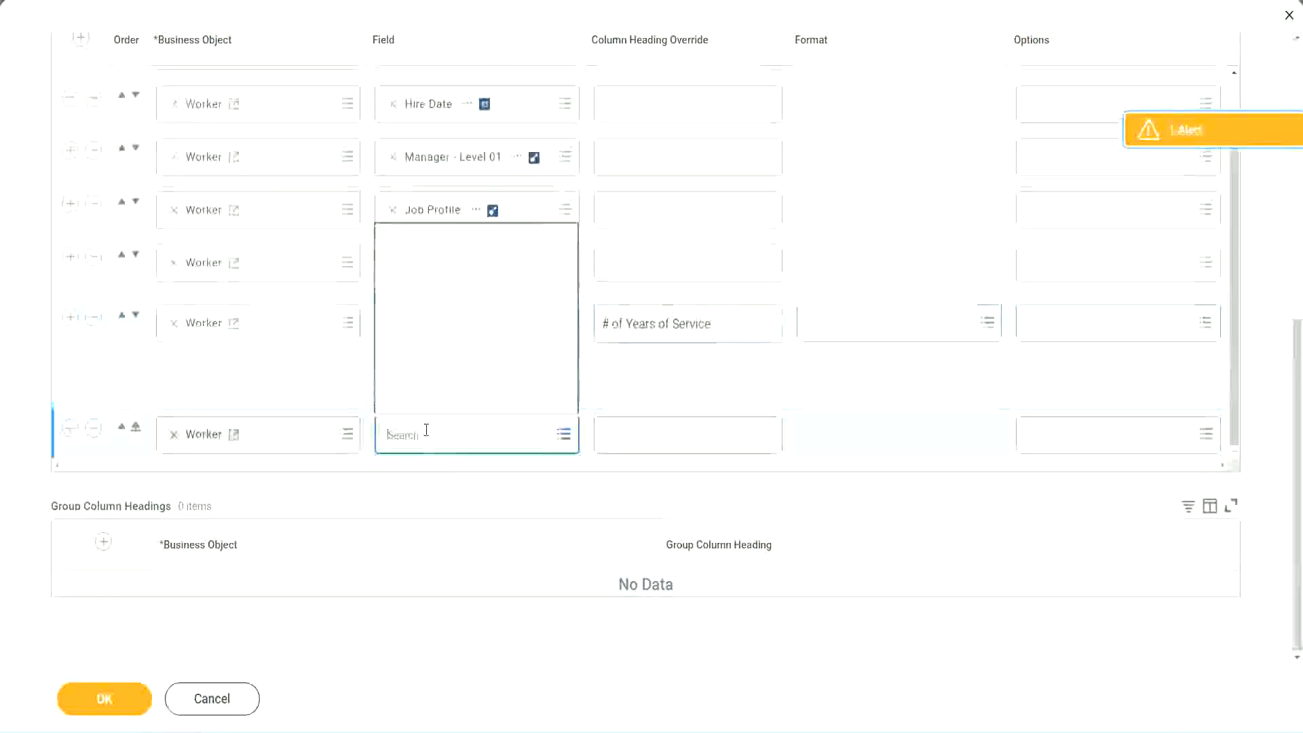
{"action": "key", "text": "ctrl+v"}
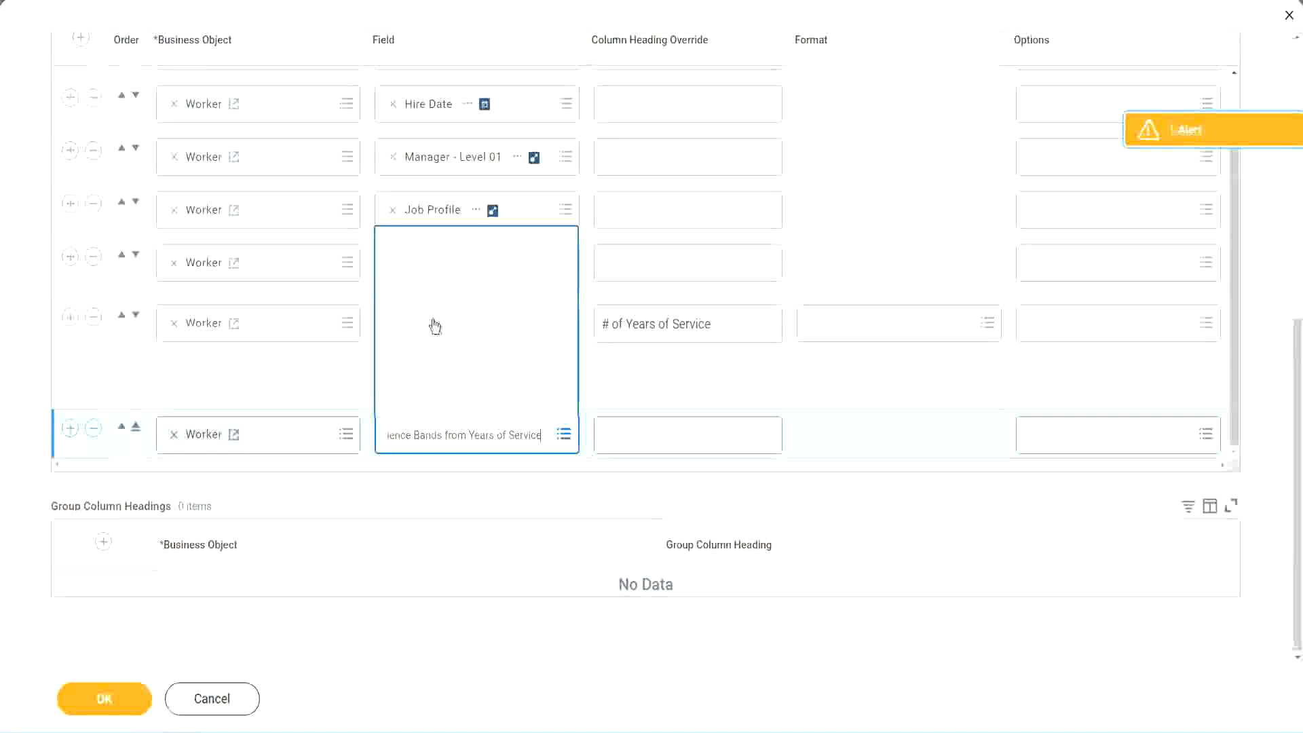
{"action": "left_click", "coordinate": [664, 388]}
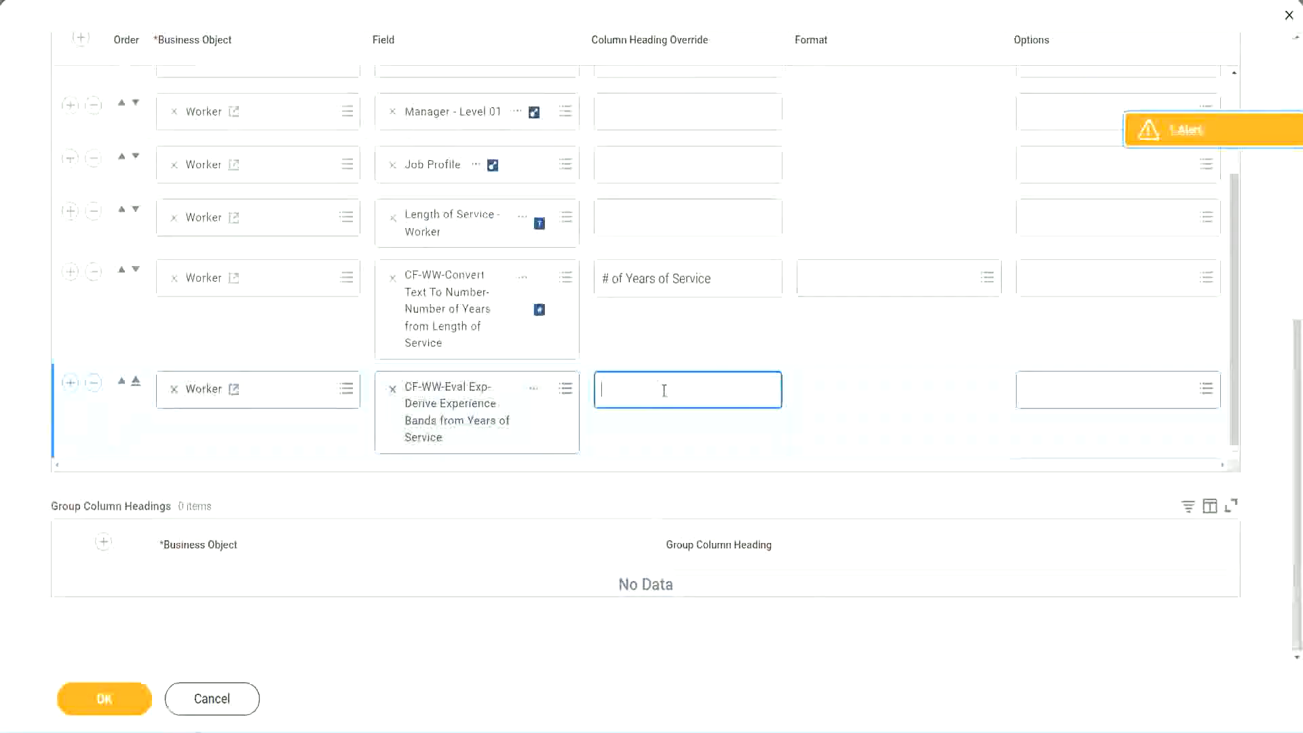
{"action": "type", "text": "Experience Bands"}
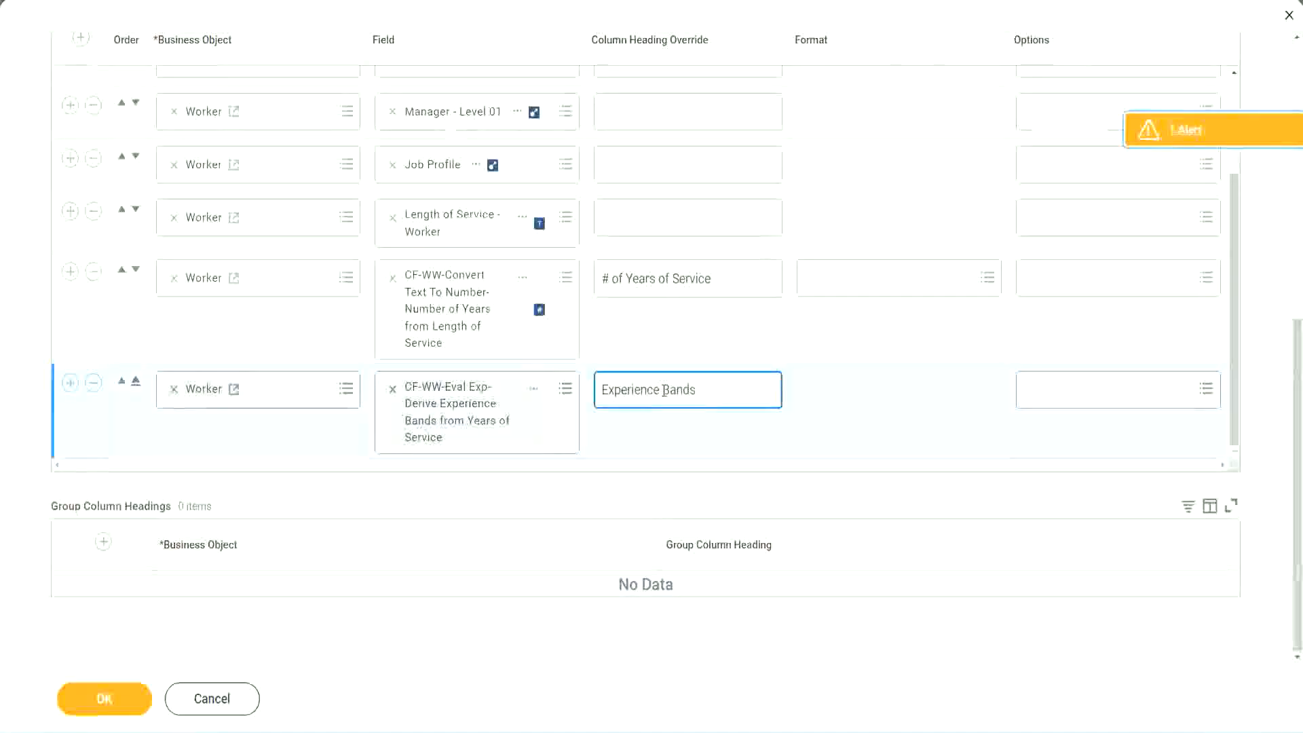
{"action": "left_click", "coordinate": [124, 702]}
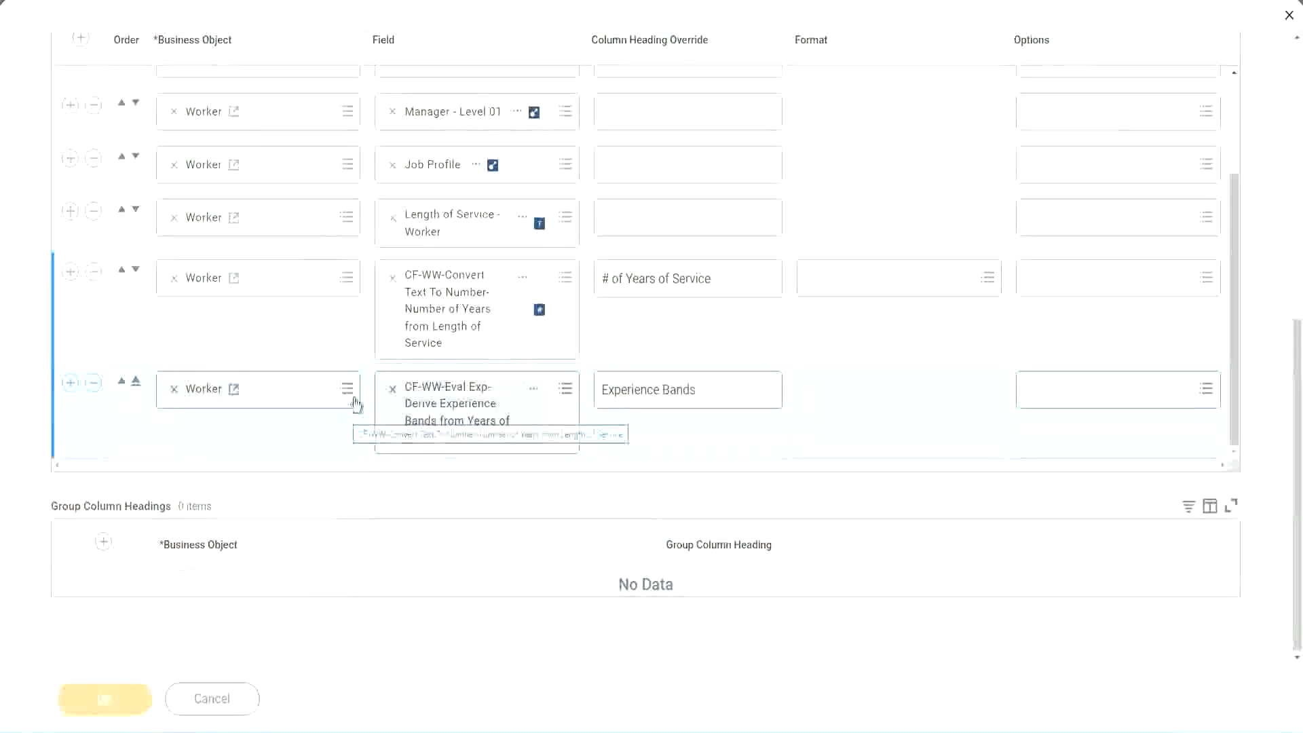
Run the WW Employee Details report with the worker type, employee type and contingent worker type prompts left empty.
{"action": "scroll", "coordinate": [377, 483], "scroll_direction": "down", "scroll_amount": 5}
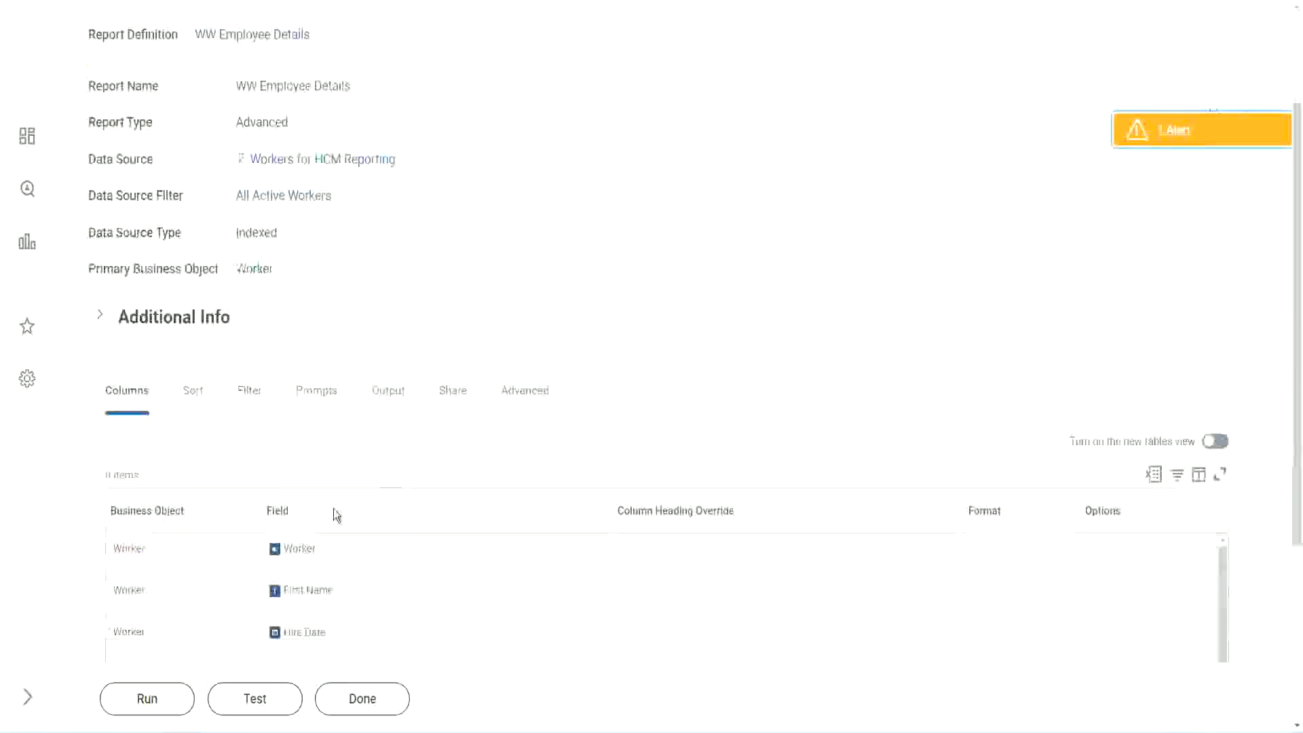
{"action": "left_click", "coordinate": [151, 699]}
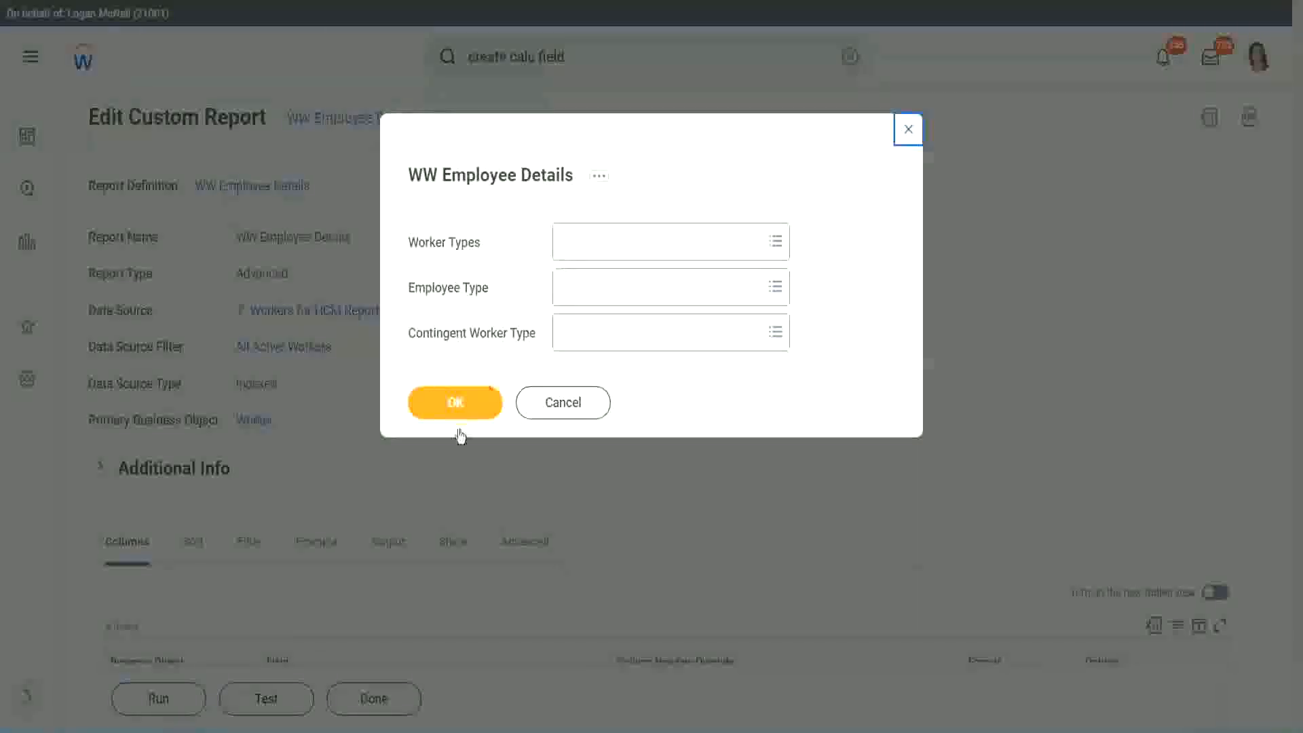
{"action": "left_click", "coordinate": [479, 392]}
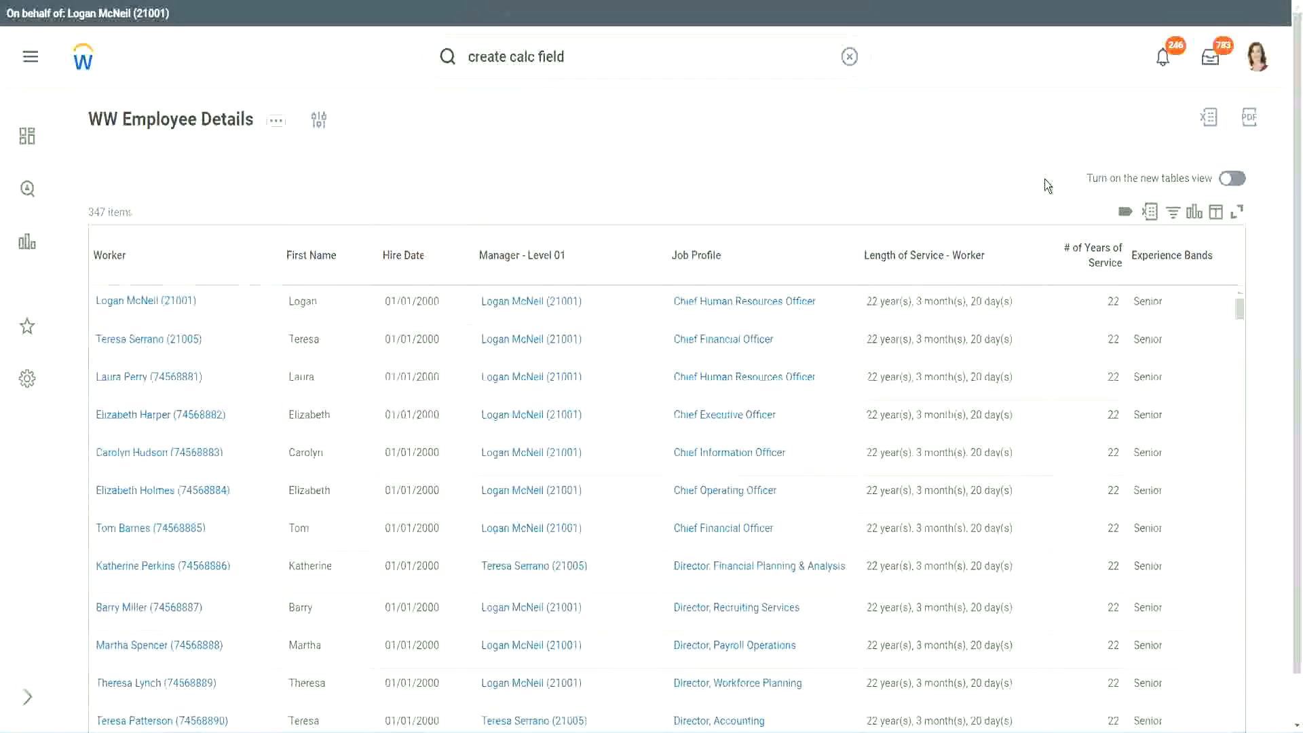
Compare the first worker's years of service and experience band with the 16 - 30 years definition in the Notepad++ notes.
{"action": "scroll", "coordinate": [1046, 183], "scroll_direction": "down", "scroll_amount": 1}
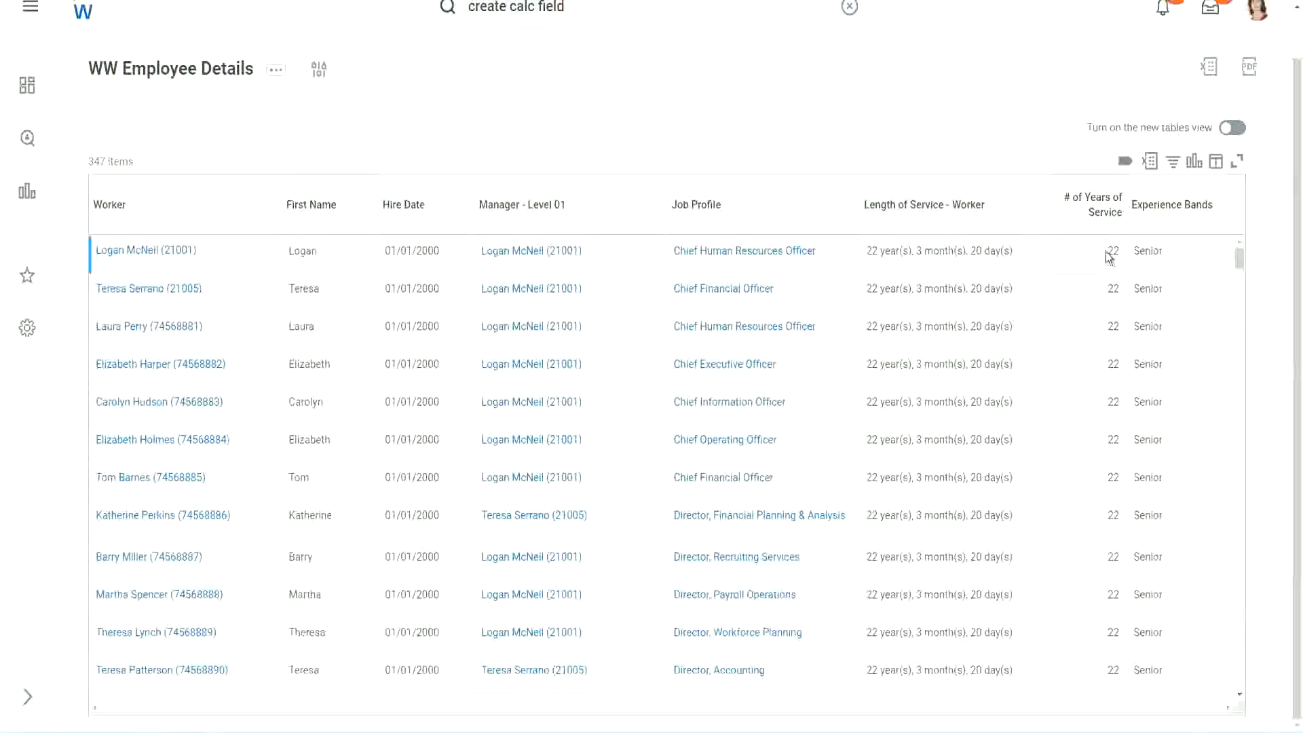
{"action": "left_click_drag", "start_coordinate": [1107, 253], "coordinate": [1124, 254]}
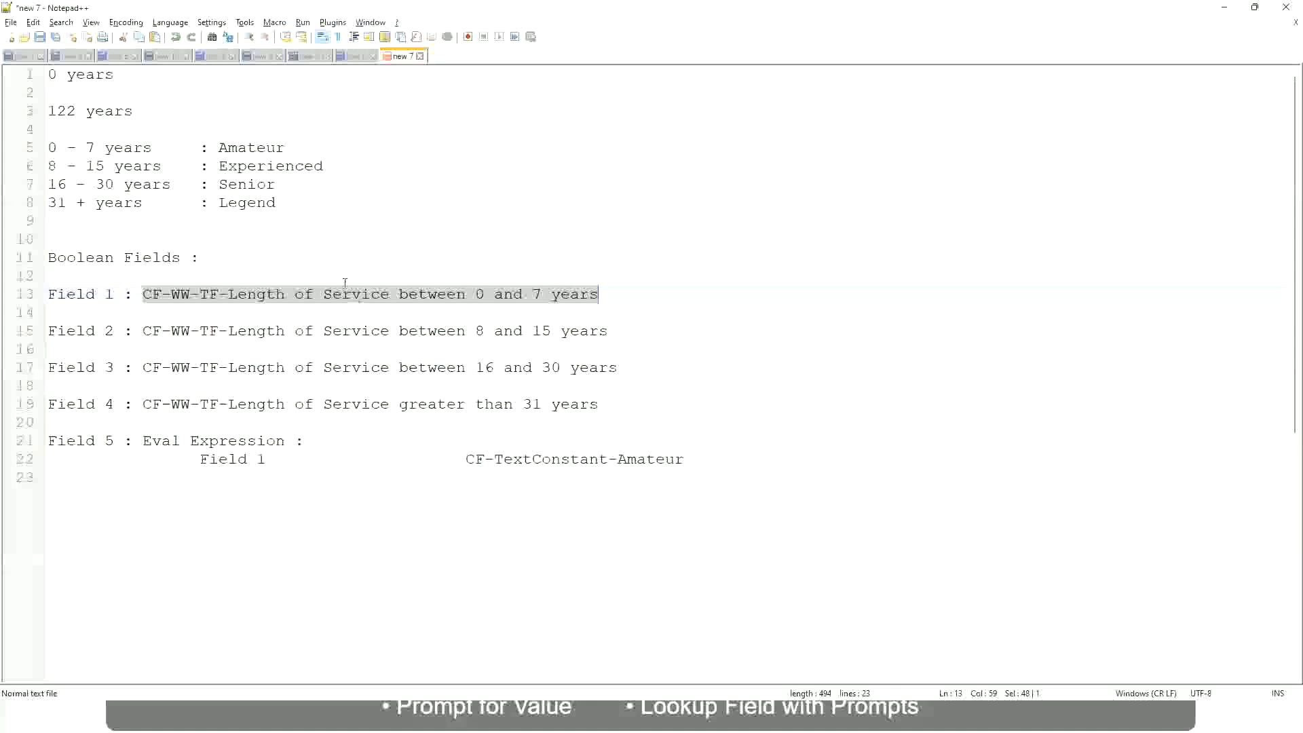
{"action": "left_click", "coordinate": [345, 283]}
{"action": "left_click", "coordinate": [224, 183]}
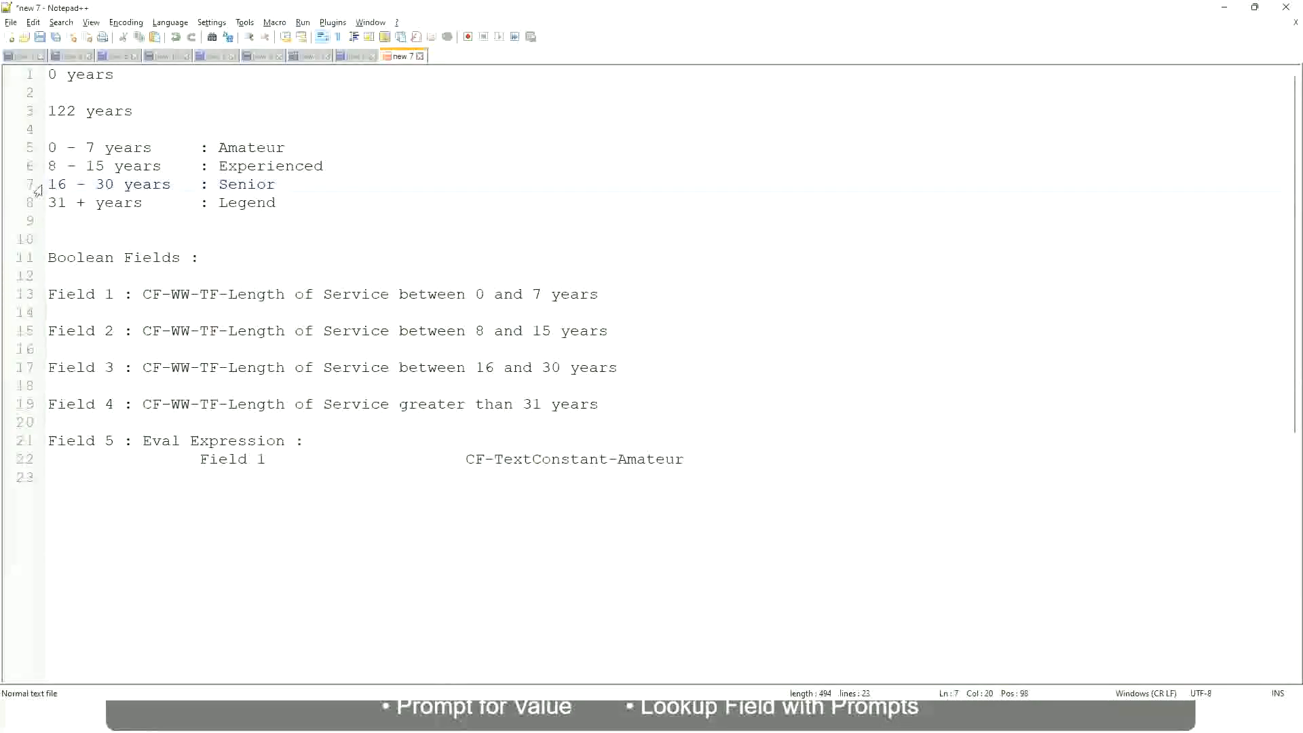
{"action": "left_click_drag", "start_coordinate": [49, 183], "coordinate": [124, 185]}
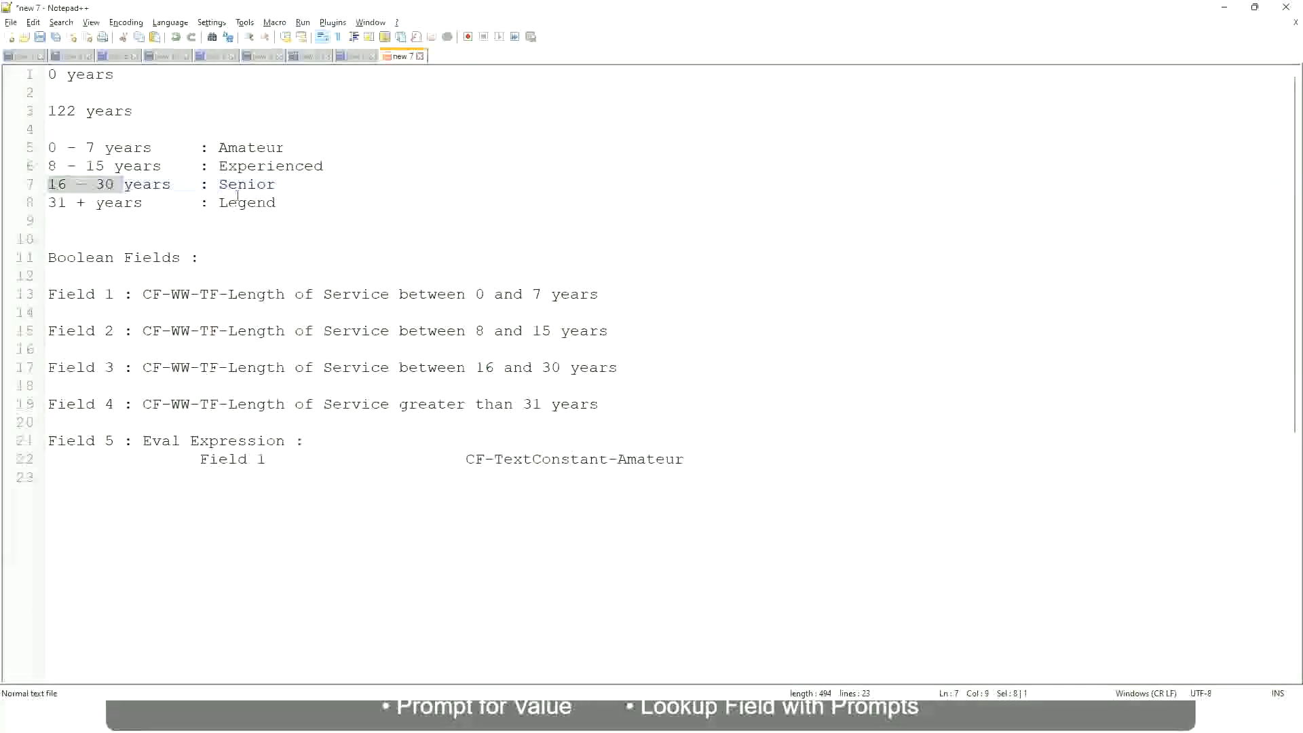
{"action": "double_click", "coordinate": [241, 184]}
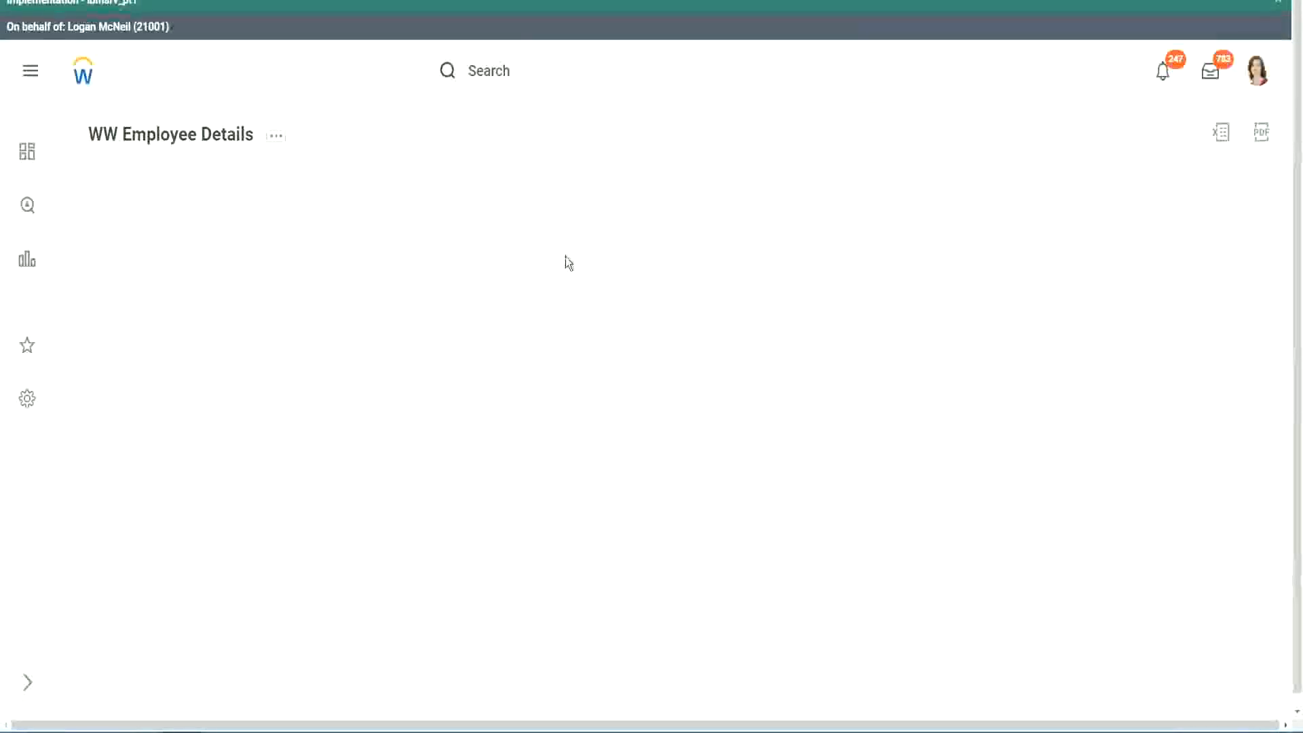
Return to the Workday report output and check the experience bands against the years of service across the worker rows.
{"action": "scroll", "coordinate": [1121, 411], "scroll_direction": "down", "scroll_amount": 3}
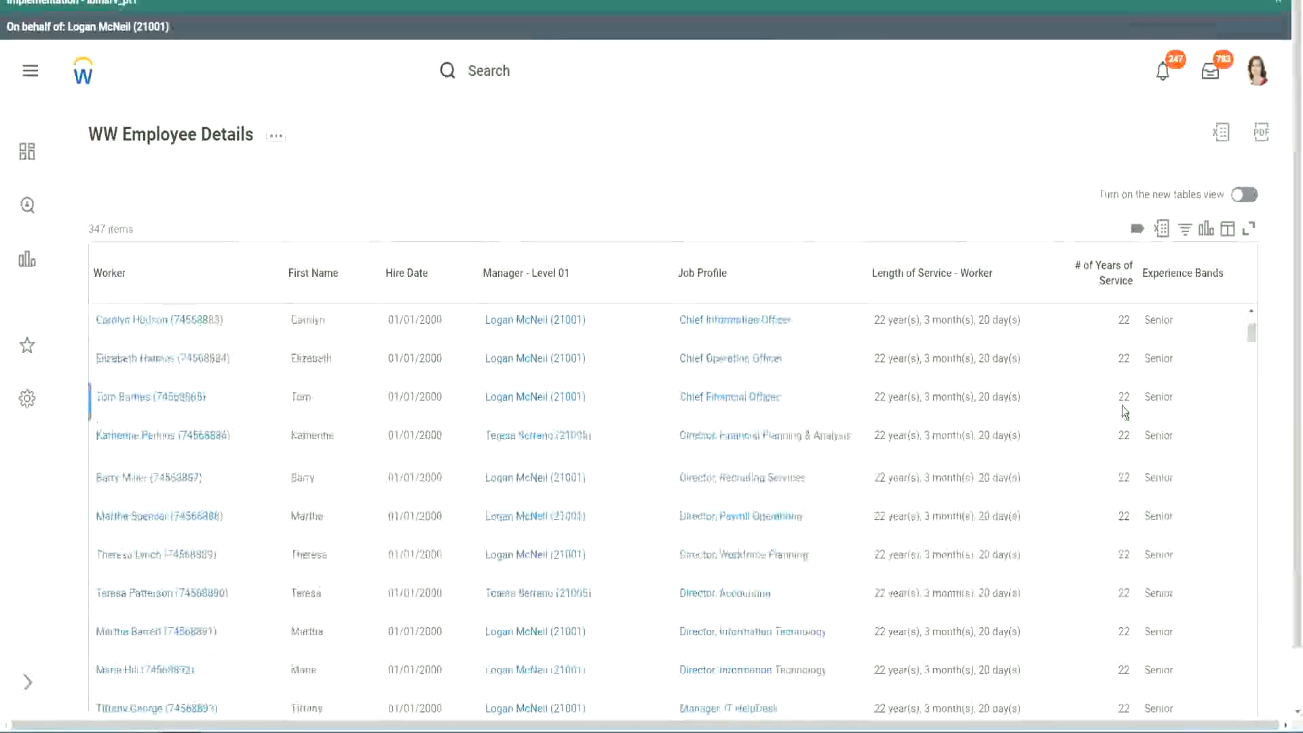
{"action": "scroll", "coordinate": [1127, 413], "scroll_direction": "down", "scroll_amount": 8}
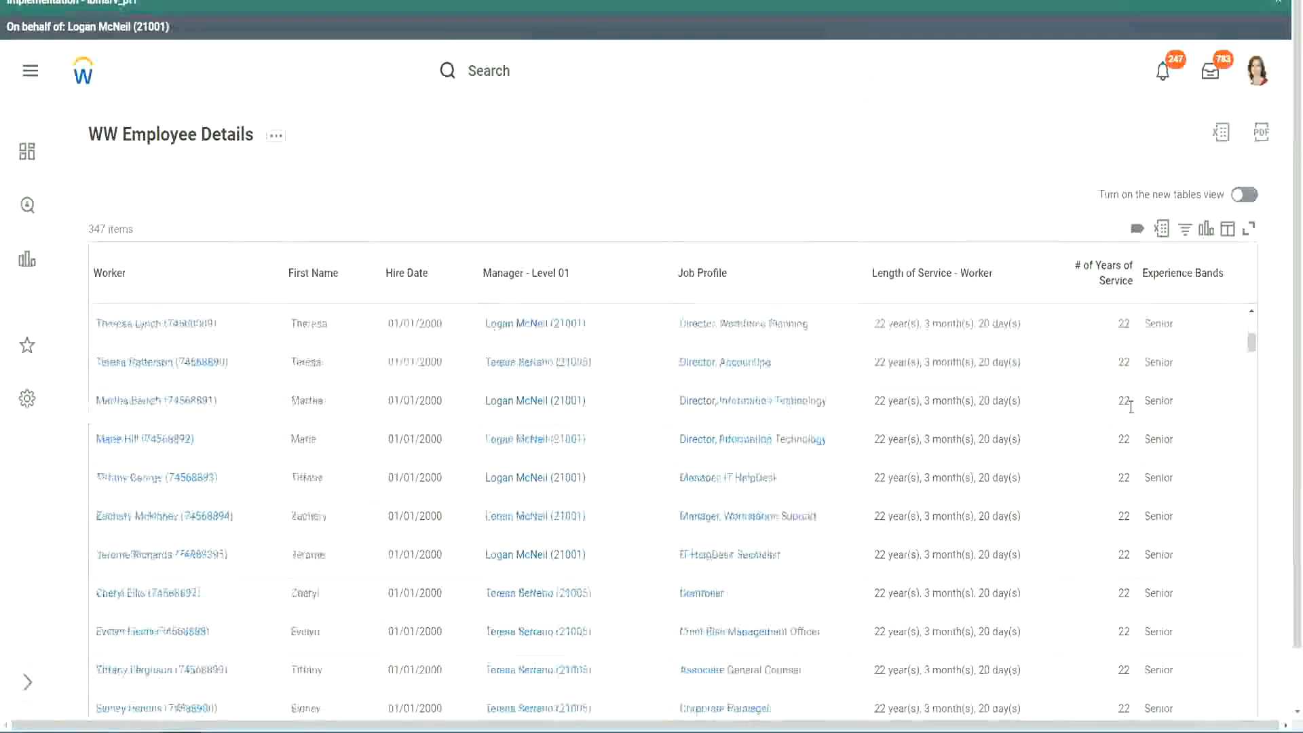
{"action": "scroll", "coordinate": [1135, 450], "scroll_direction": "down", "scroll_amount": 8}
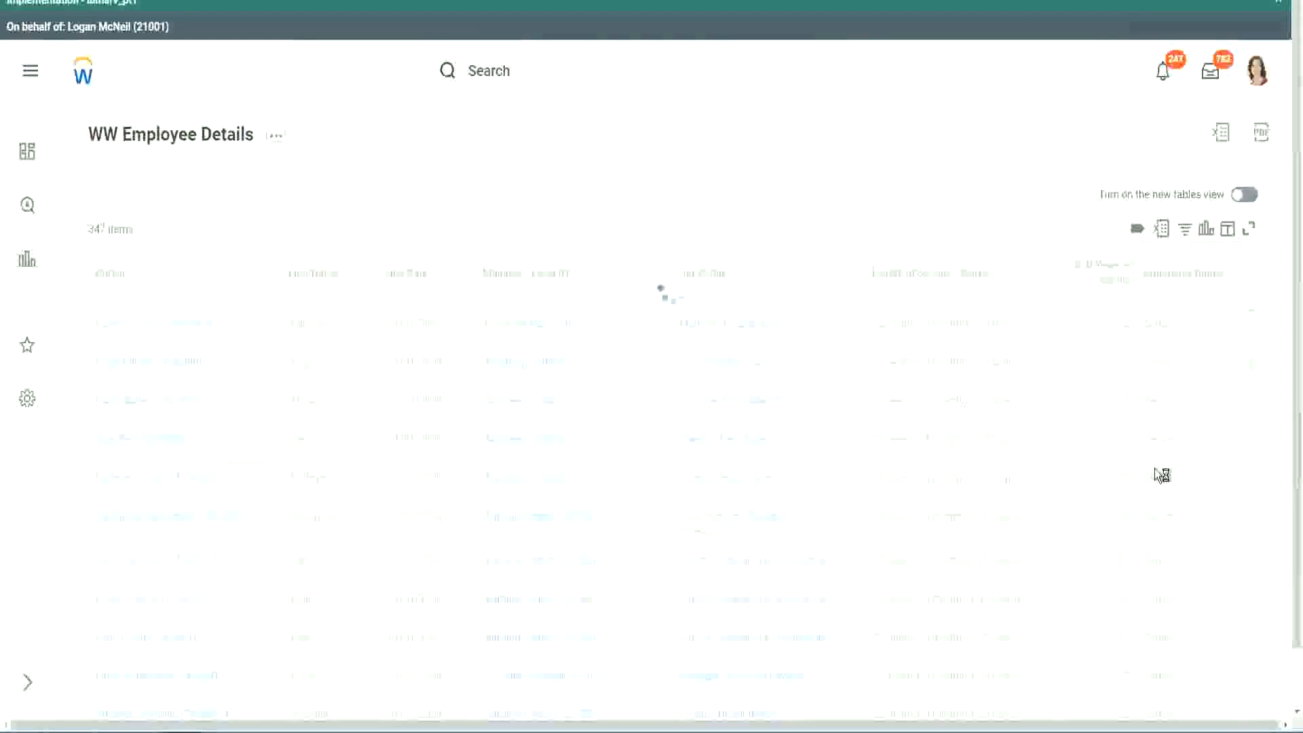
{"action": "scroll", "coordinate": [1155, 469], "scroll_direction": "down", "scroll_amount": 1}
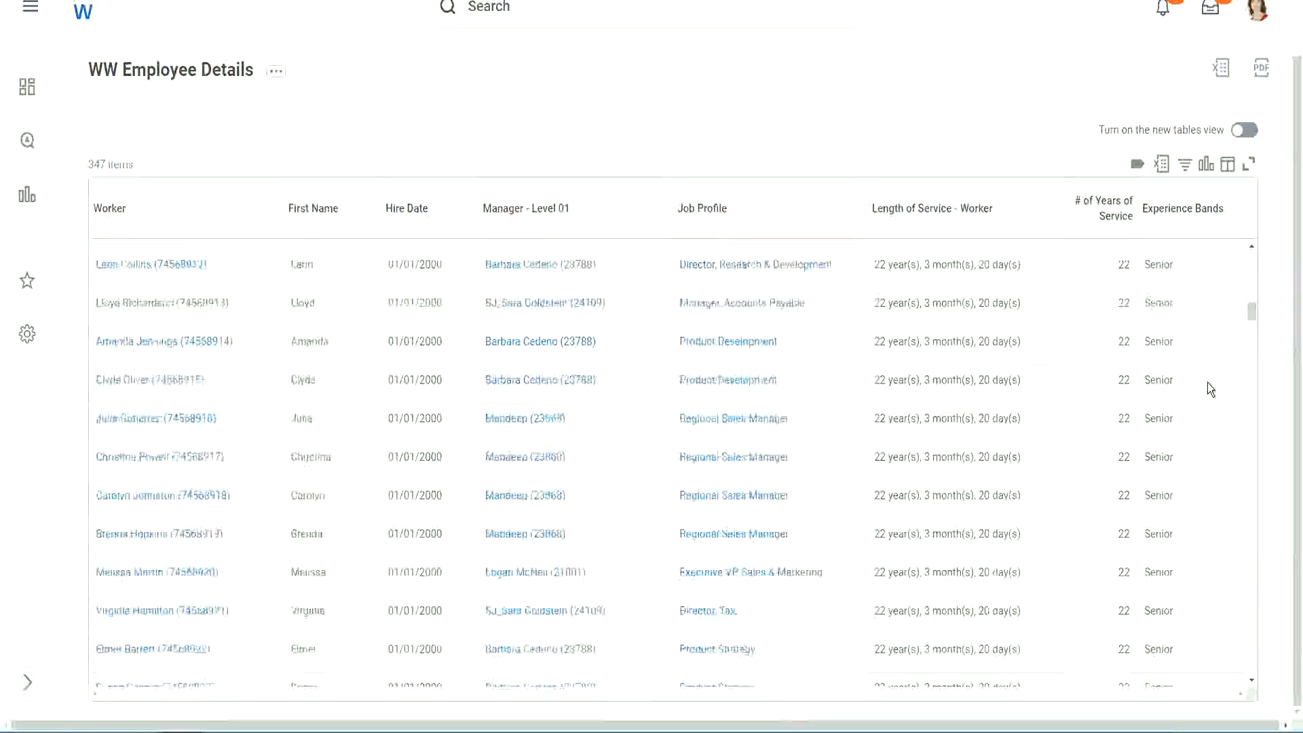
{"action": "scroll", "coordinate": [1207, 381], "scroll_direction": "down", "scroll_amount": 3}
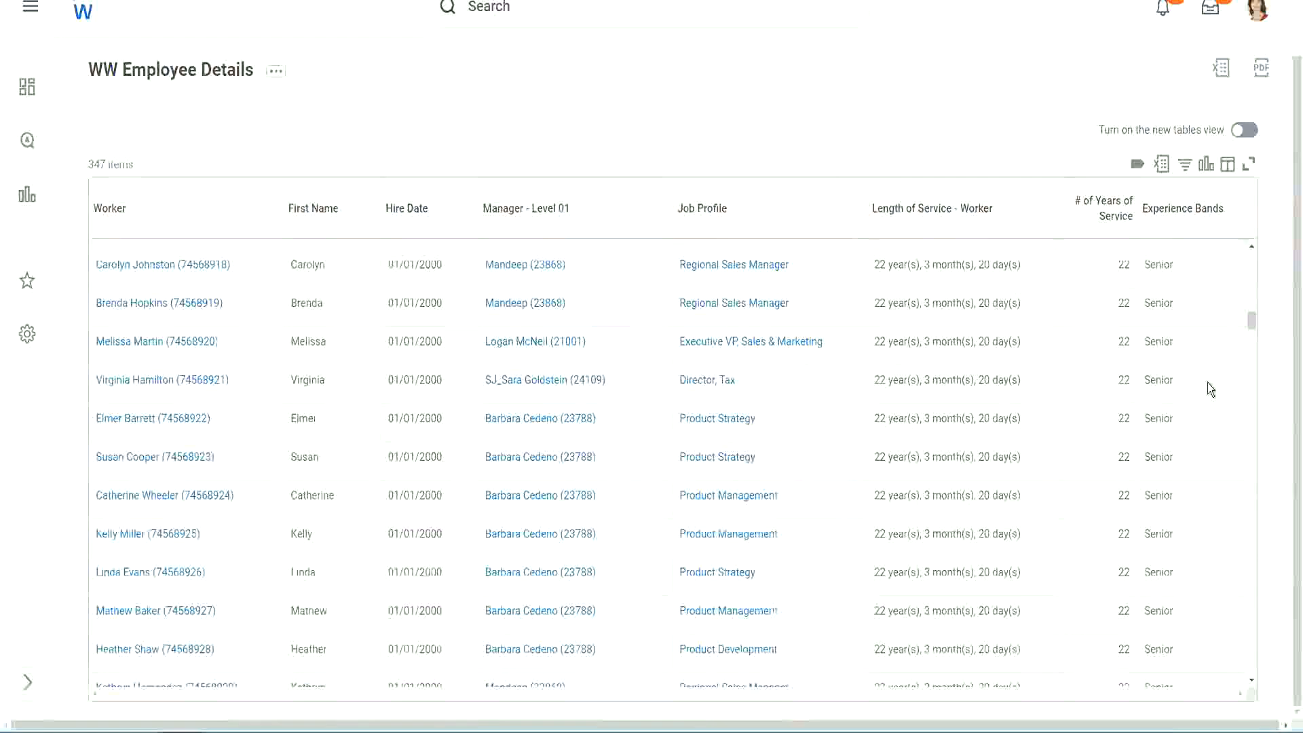
{"action": "scroll", "coordinate": [1208, 382], "scroll_direction": "down", "scroll_amount": 6}
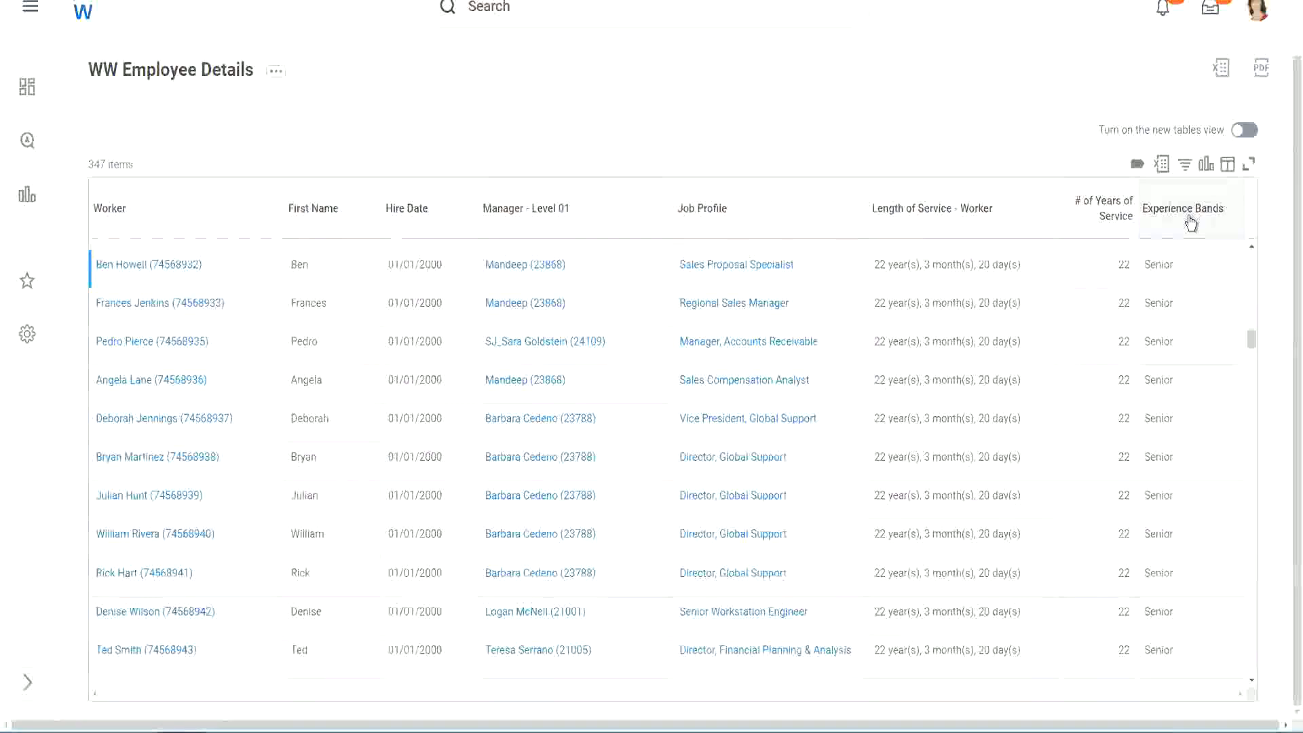
Filter the report's Experience Bands column for values containing "Amateur".
{"action": "left_click", "coordinate": [1191, 222]}
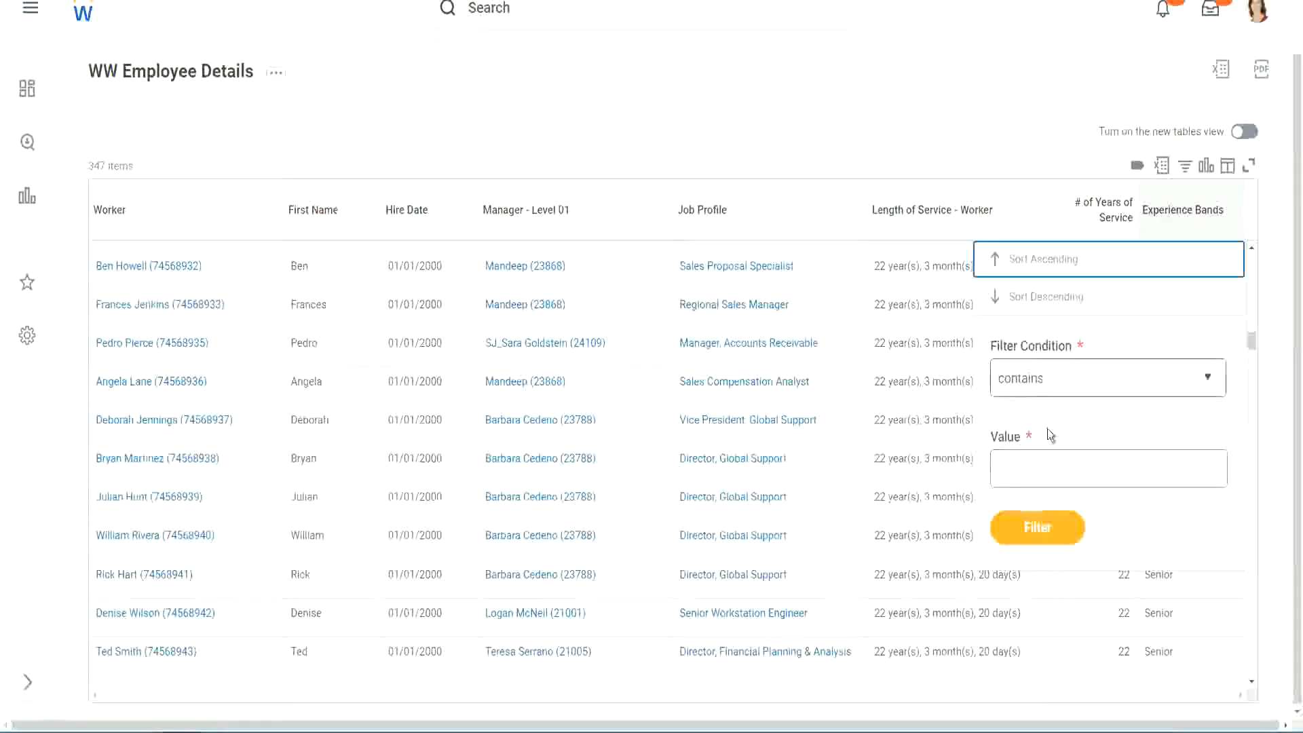
{"action": "left_click", "coordinate": [1033, 458]}
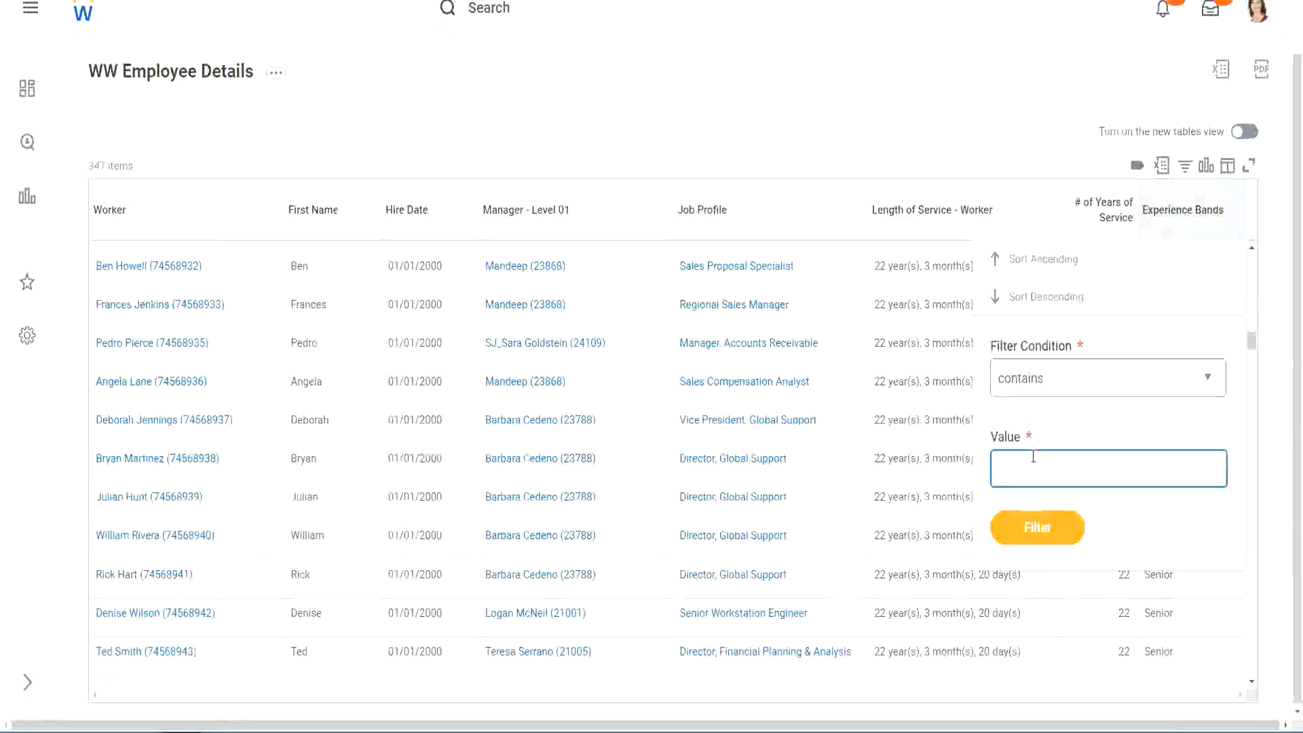
{"action": "type", "text": "Amate"}
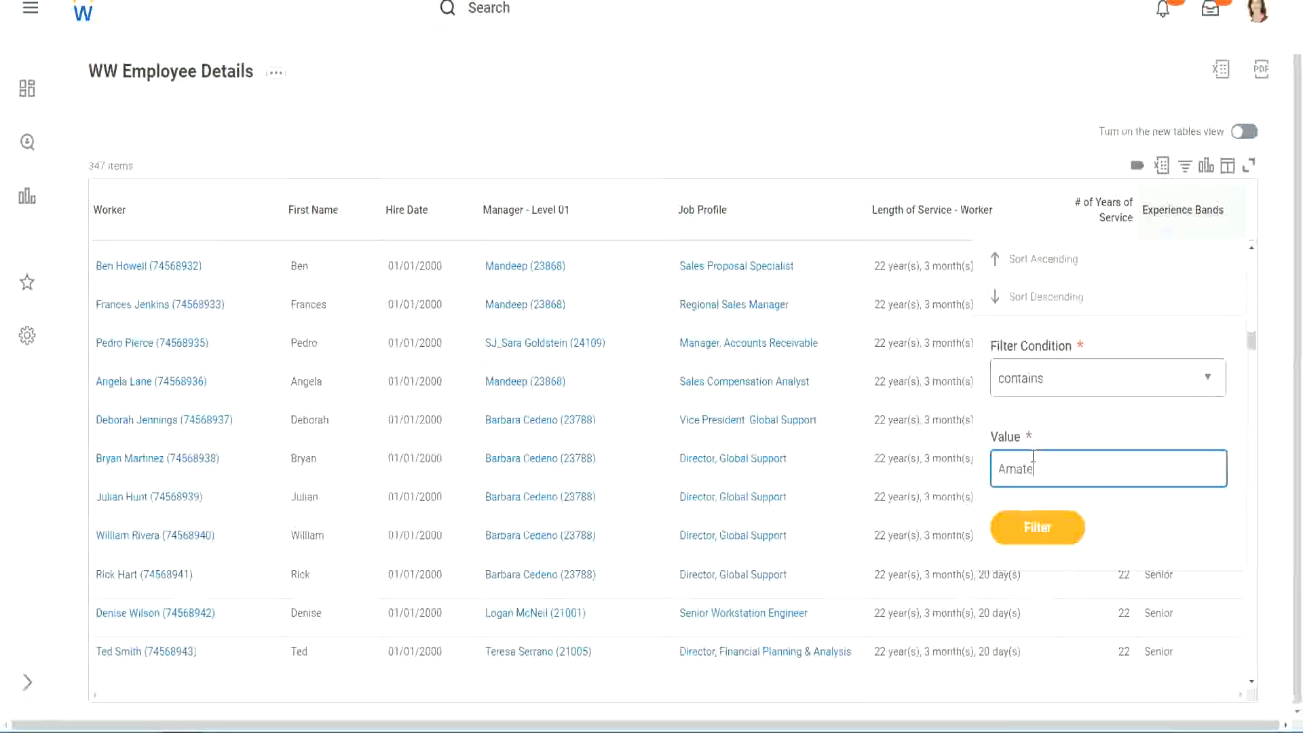
{"action": "type", "text": "ur"}
{"action": "left_click", "coordinate": [1028, 537]}
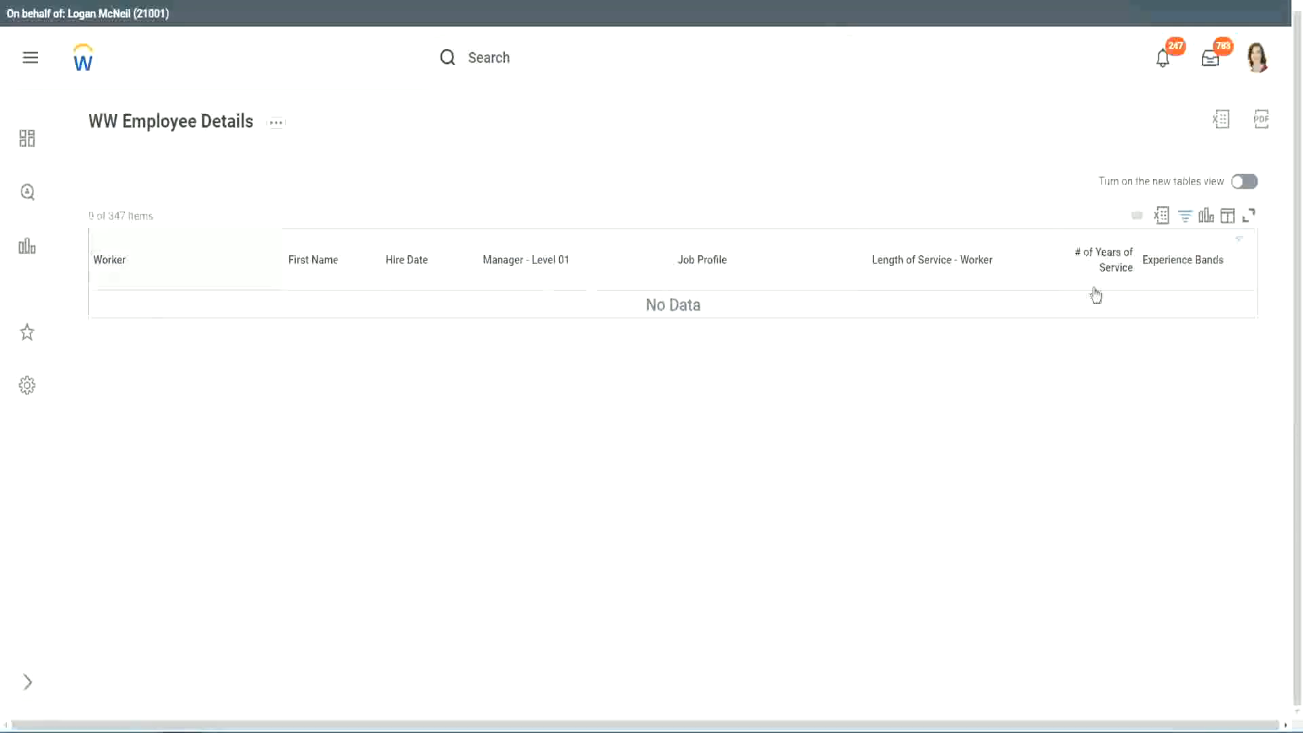
Change the Experience Bands column filter from Amateur to the Legend band.
{"action": "left_click", "coordinate": [1175, 262]}
{"action": "left_click", "coordinate": [1082, 445]}
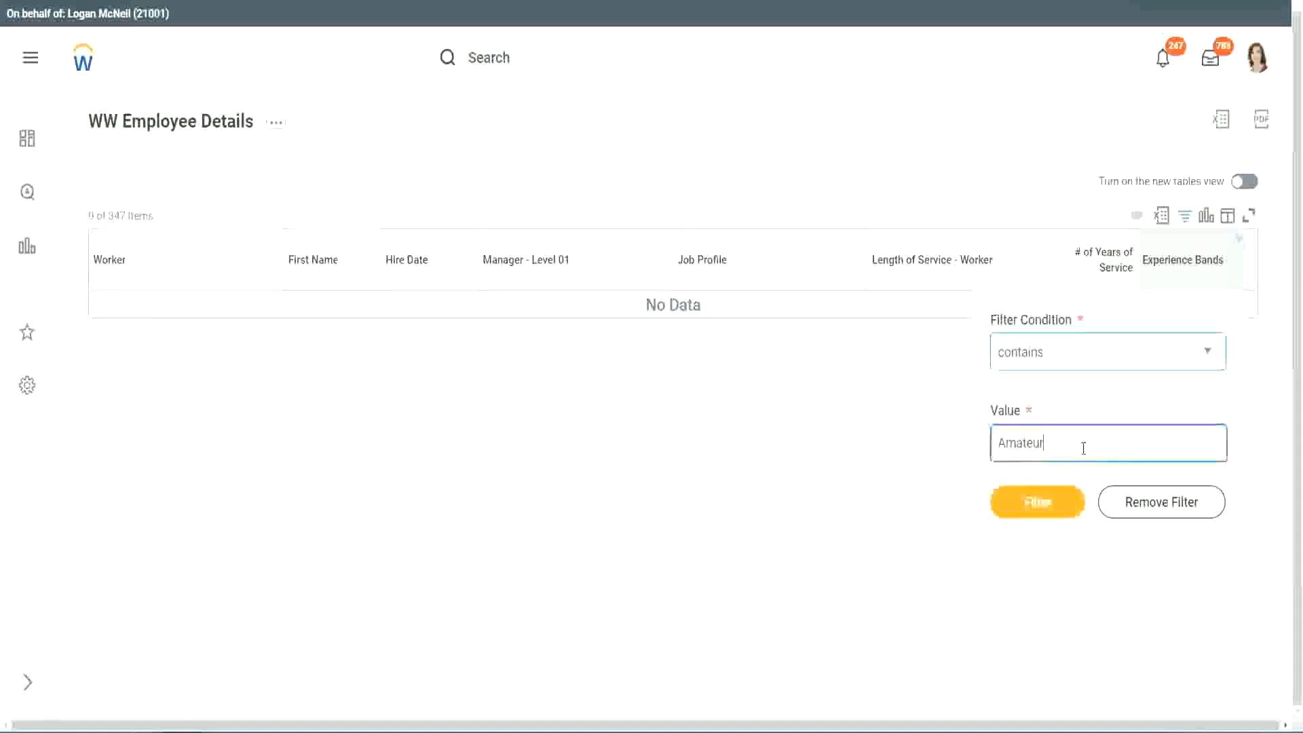
{"action": "key", "text": "ctrl+a"}
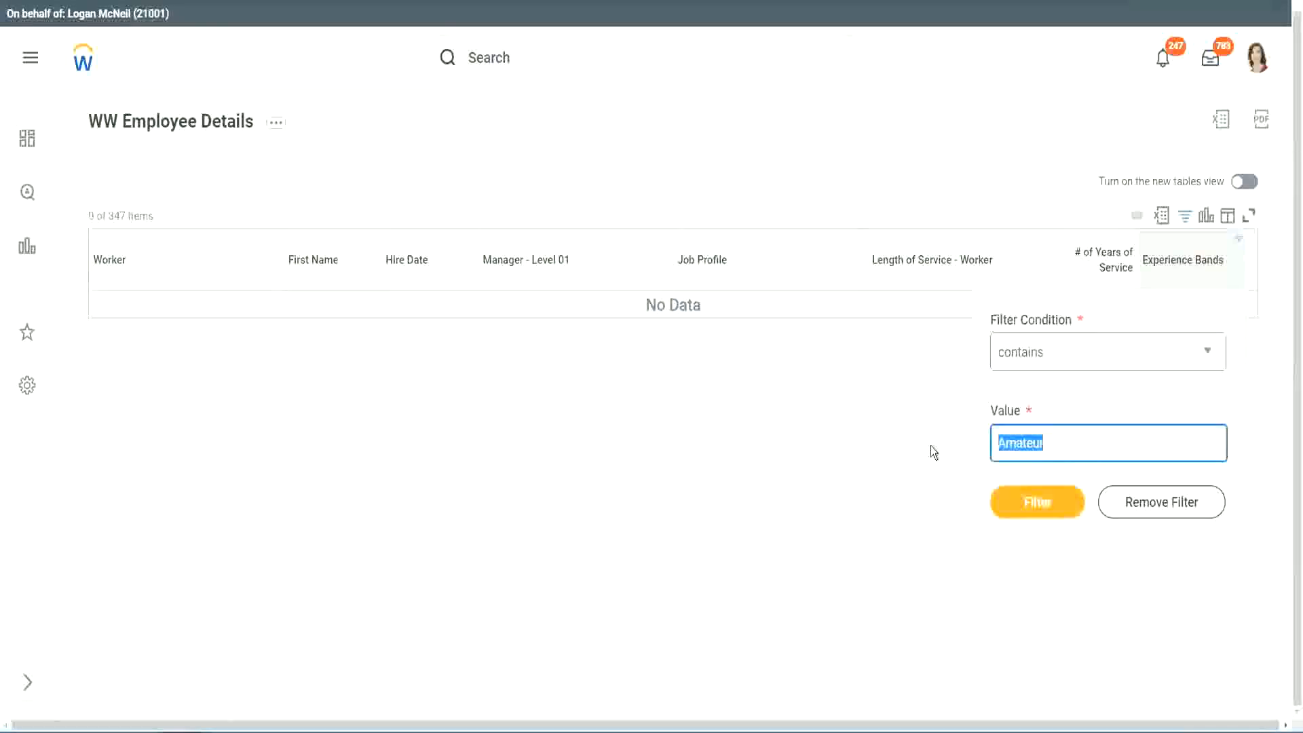
{"action": "key", "text": "Return"}
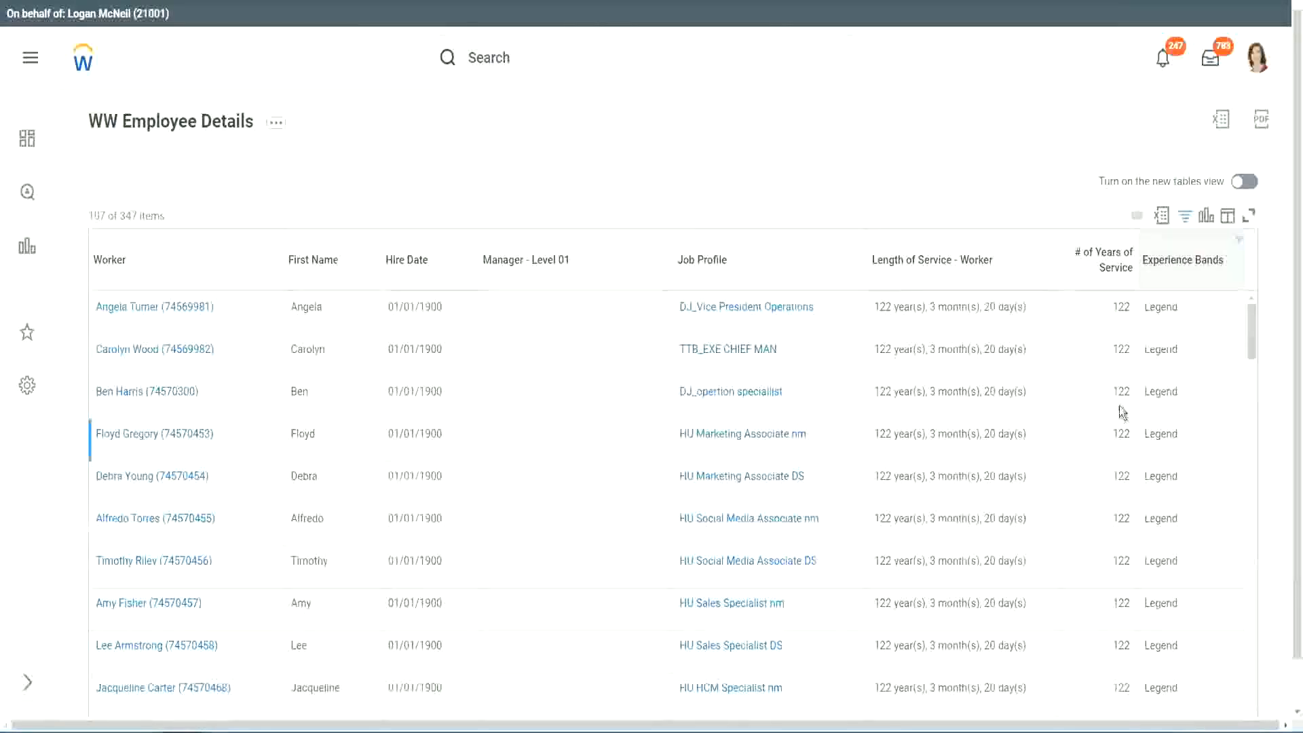
Examine the hire dates and years of service of all the Legend workers through to the end of the filtered list.
{"action": "scroll", "coordinate": [1119, 406], "scroll_direction": "down", "scroll_amount": 20}
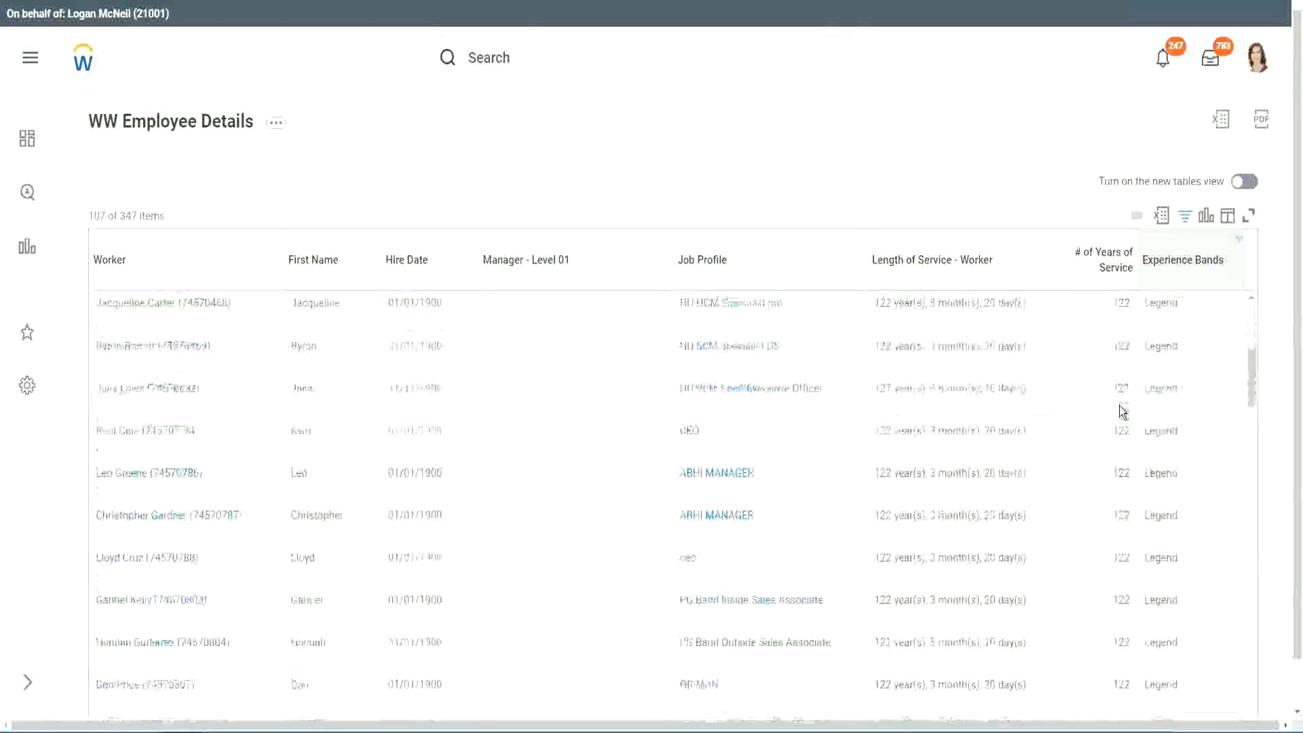
{"action": "scroll", "coordinate": [1119, 406], "scroll_direction": "down", "scroll_amount": 4}
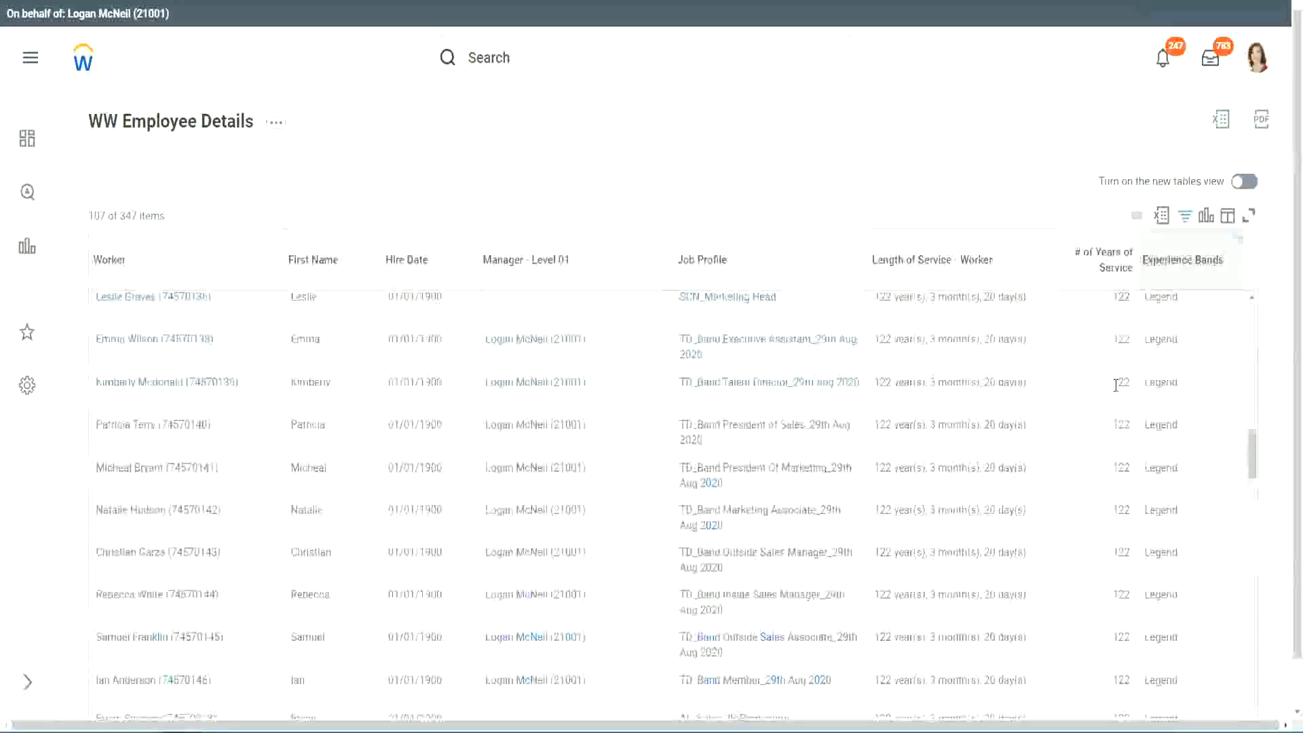
{"action": "scroll", "coordinate": [1116, 386], "scroll_direction": "down", "scroll_amount": 10}
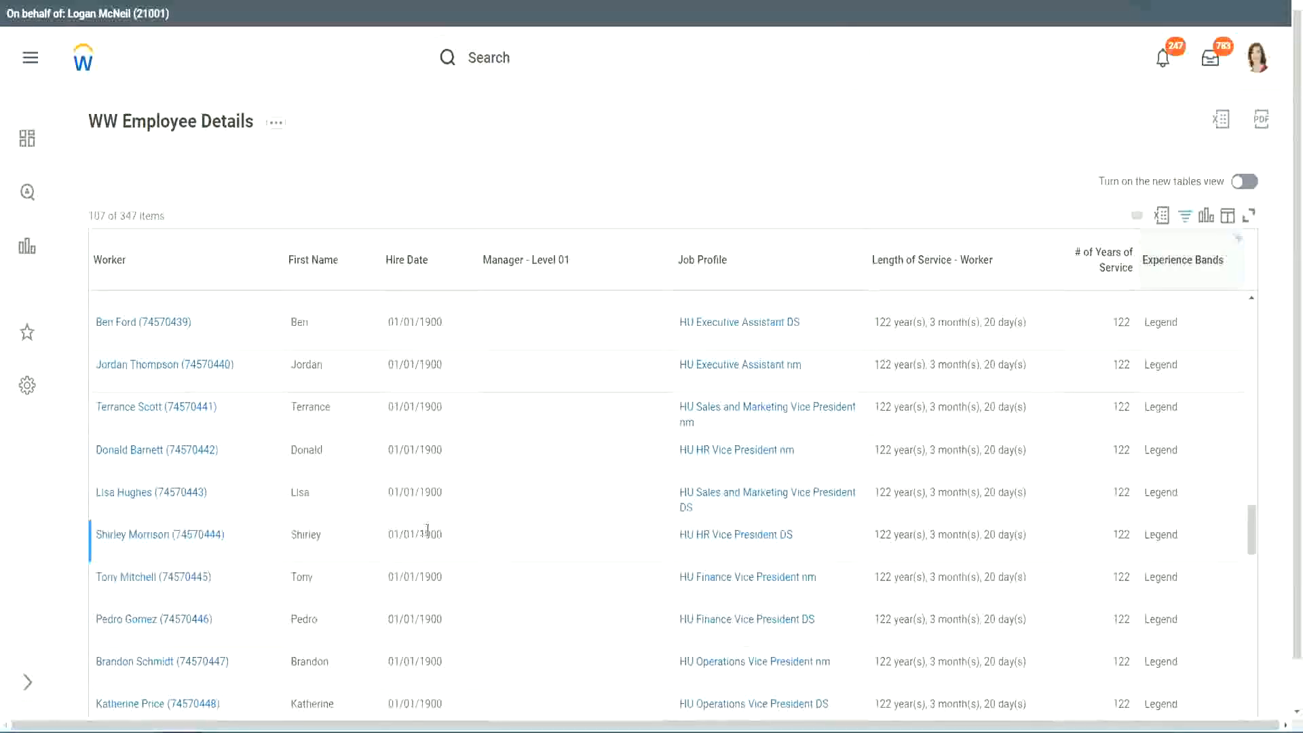
{"action": "double_click", "coordinate": [428, 533]}
{"action": "scroll", "coordinate": [1109, 511], "scroll_direction": "down", "scroll_amount": 5}
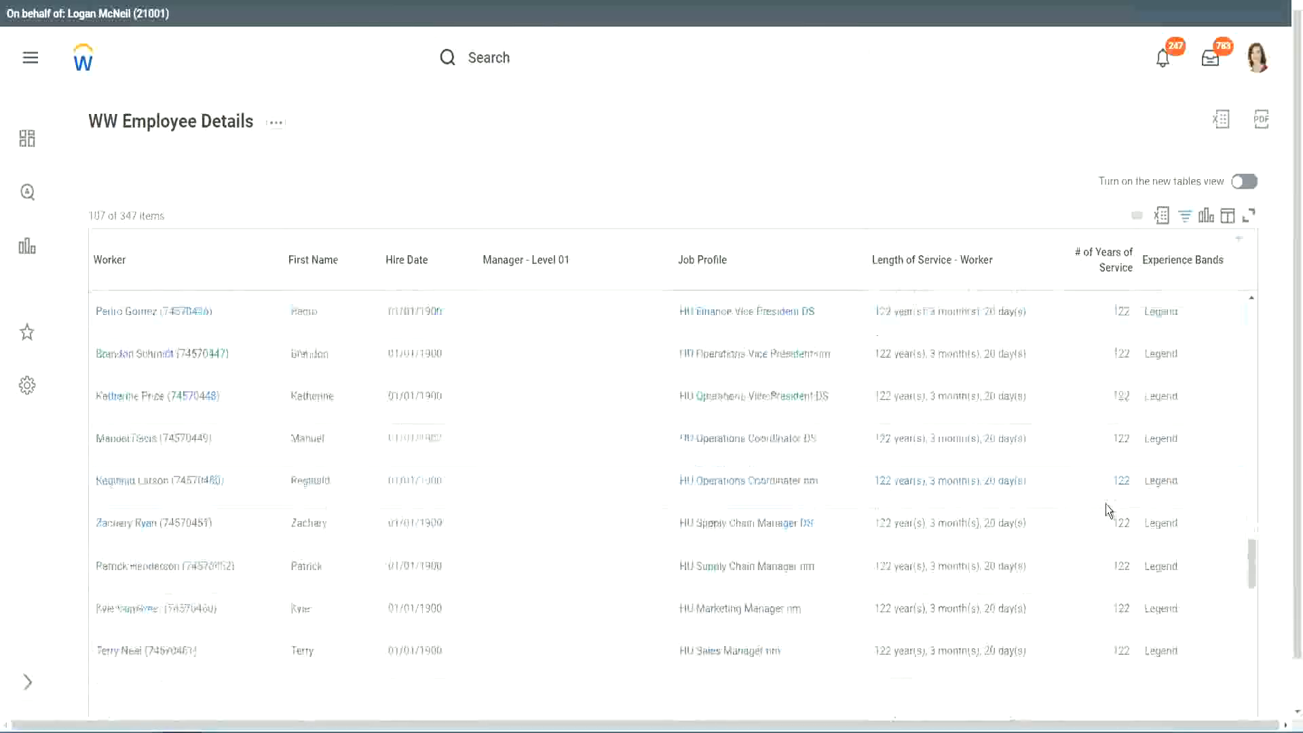
{"action": "scroll", "coordinate": [1109, 510], "scroll_direction": "down", "scroll_amount": 5}
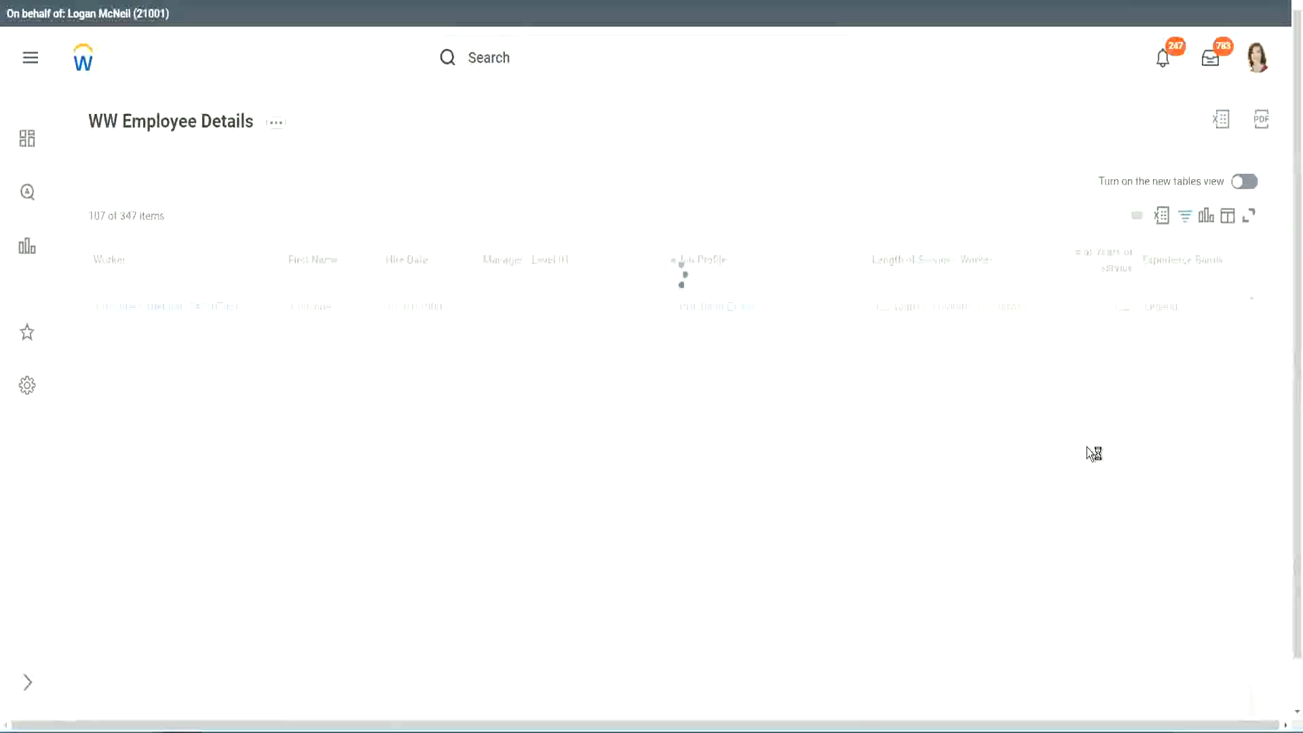
{"action": "scroll", "coordinate": [1087, 448], "scroll_direction": "down", "scroll_amount": 5}
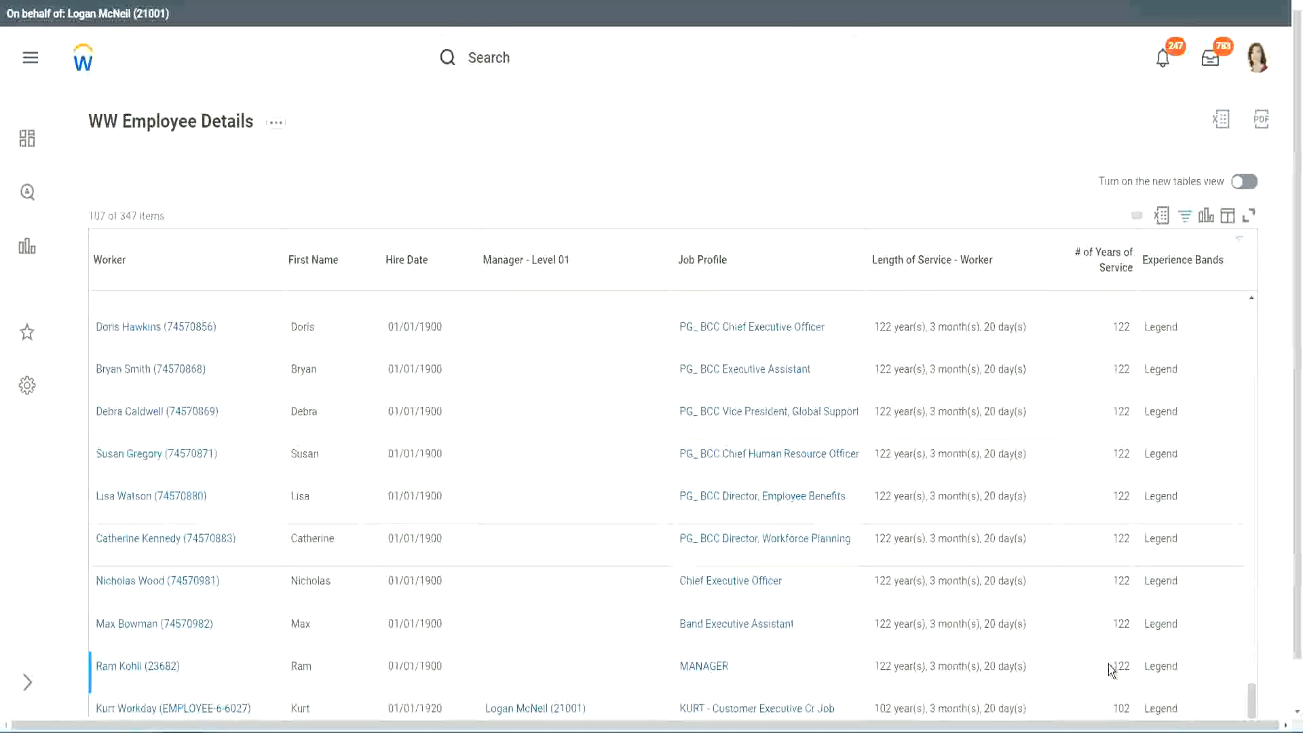
{"action": "double_click", "coordinate": [1121, 708]}
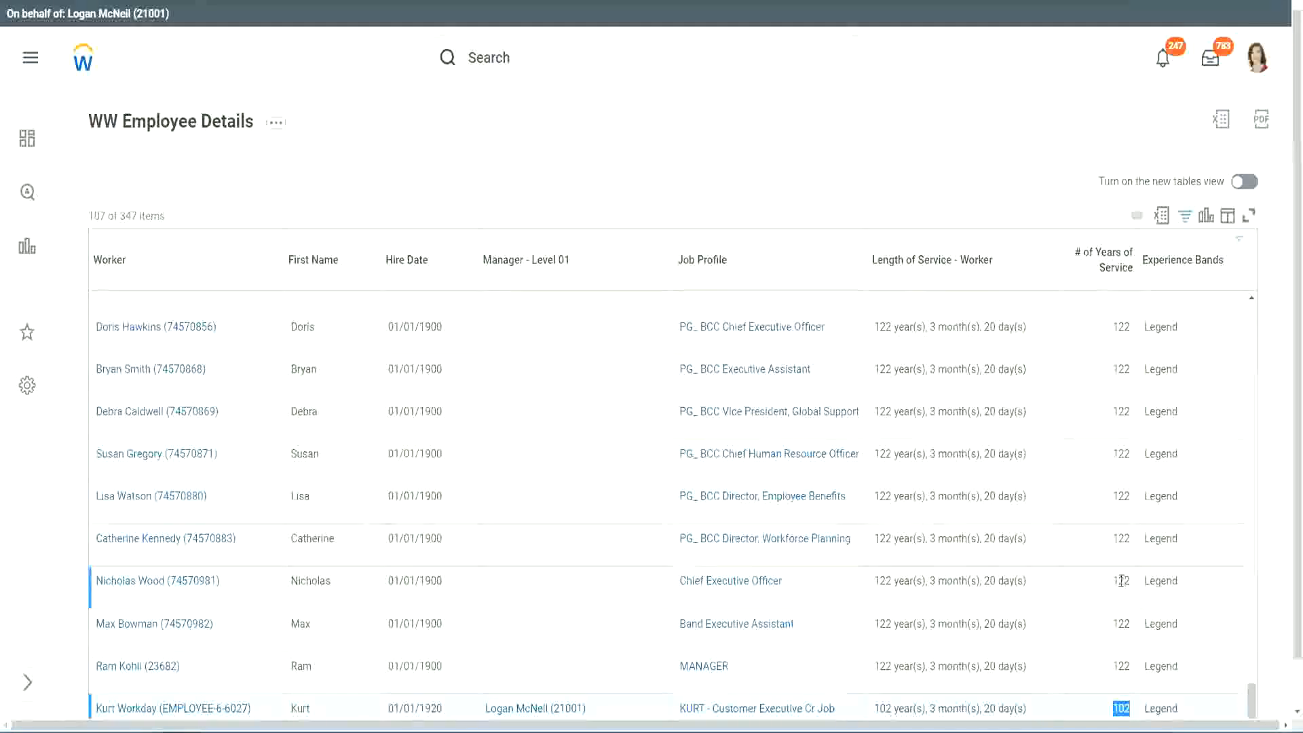
{"action": "left_click_drag", "start_coordinate": [1121, 581], "coordinate": [1130, 581]}
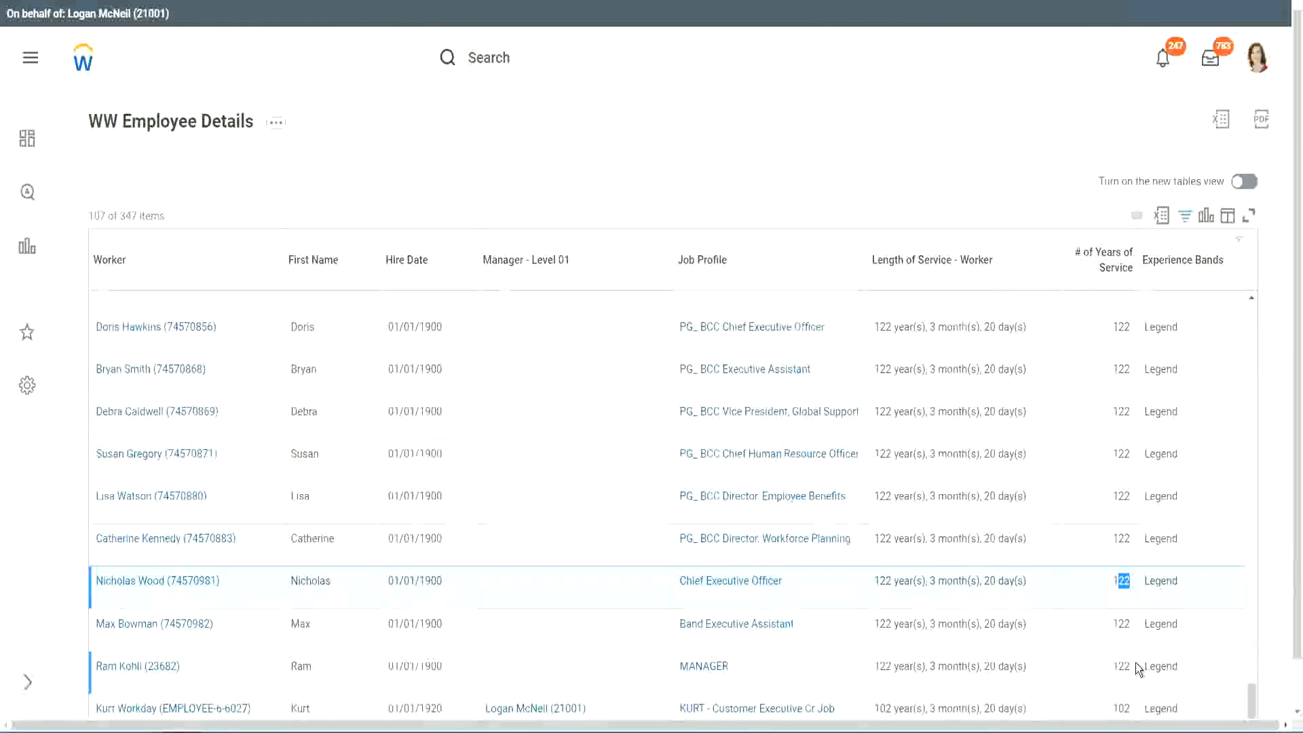
{"action": "left_click", "coordinate": [1094, 541]}
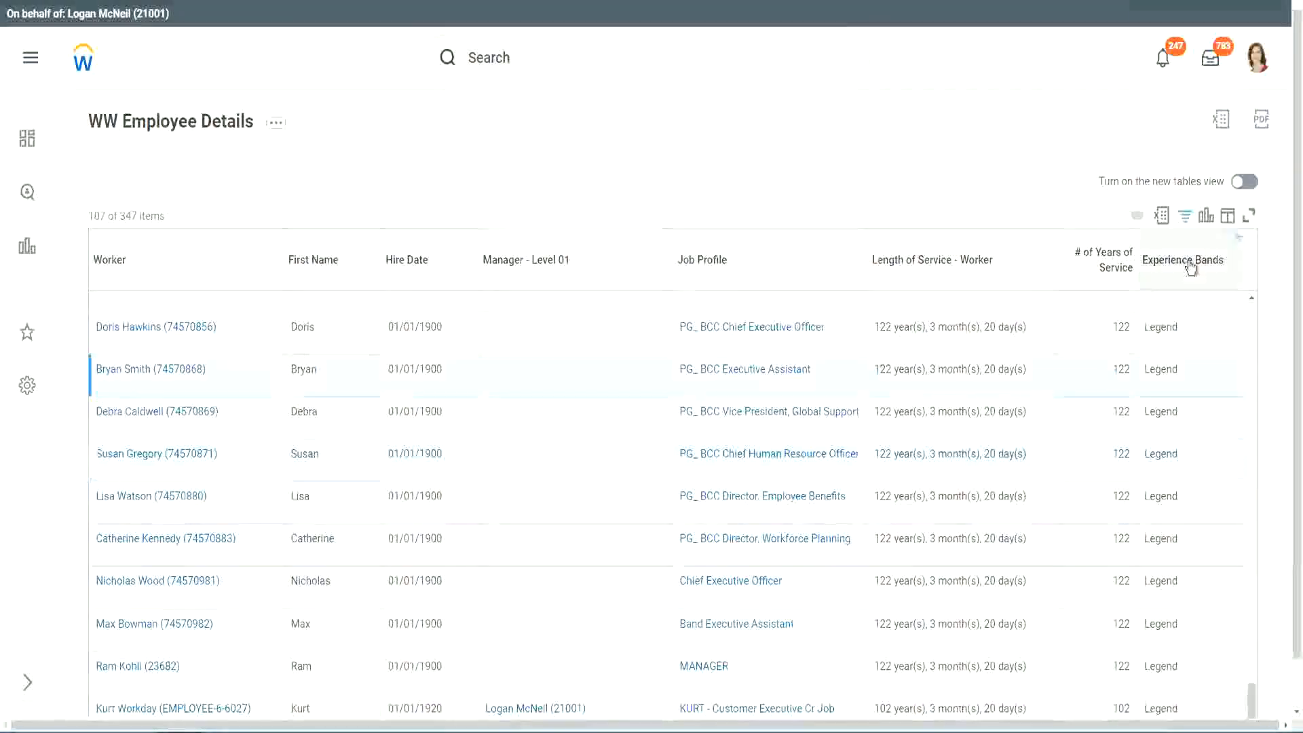
Change the Experience Bands column filter from Legend to the Experienced band.
{"action": "left_click", "coordinate": [1194, 293]}
{"action": "left_click", "coordinate": [1063, 523]}
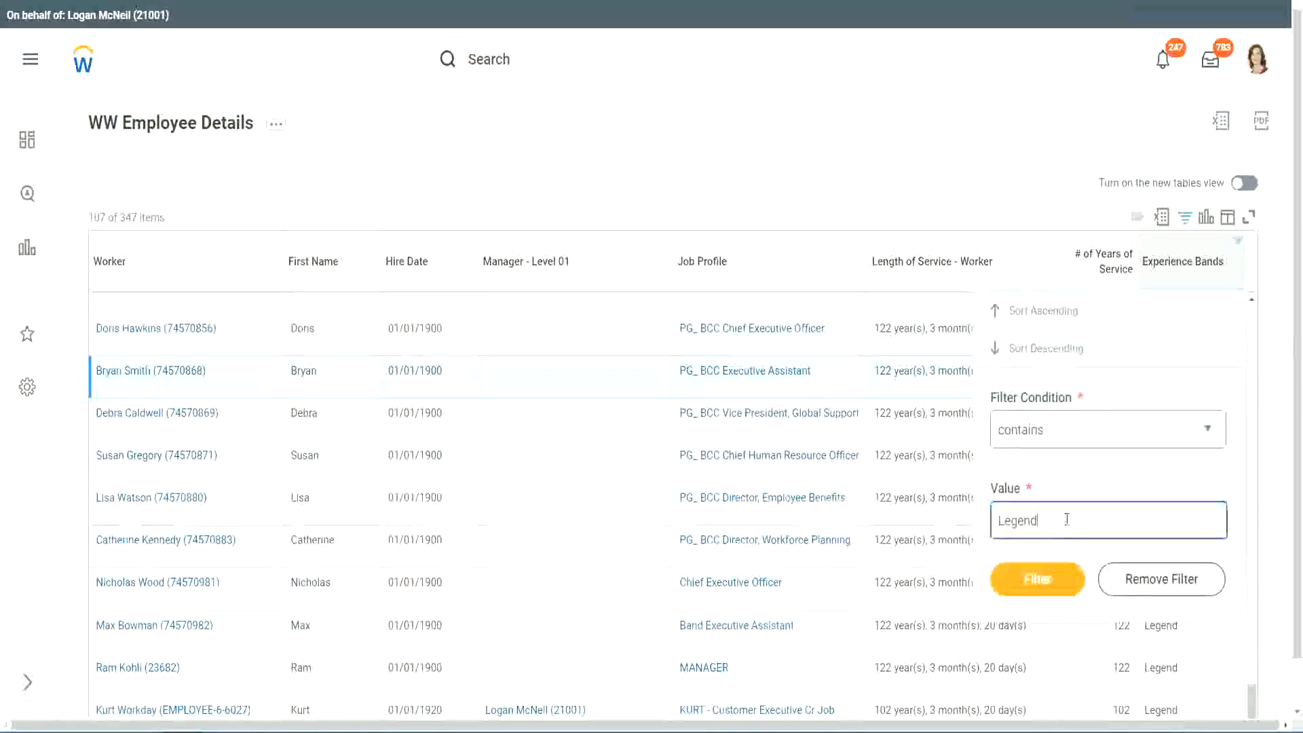
{"action": "double_click", "coordinate": [1021, 520]}
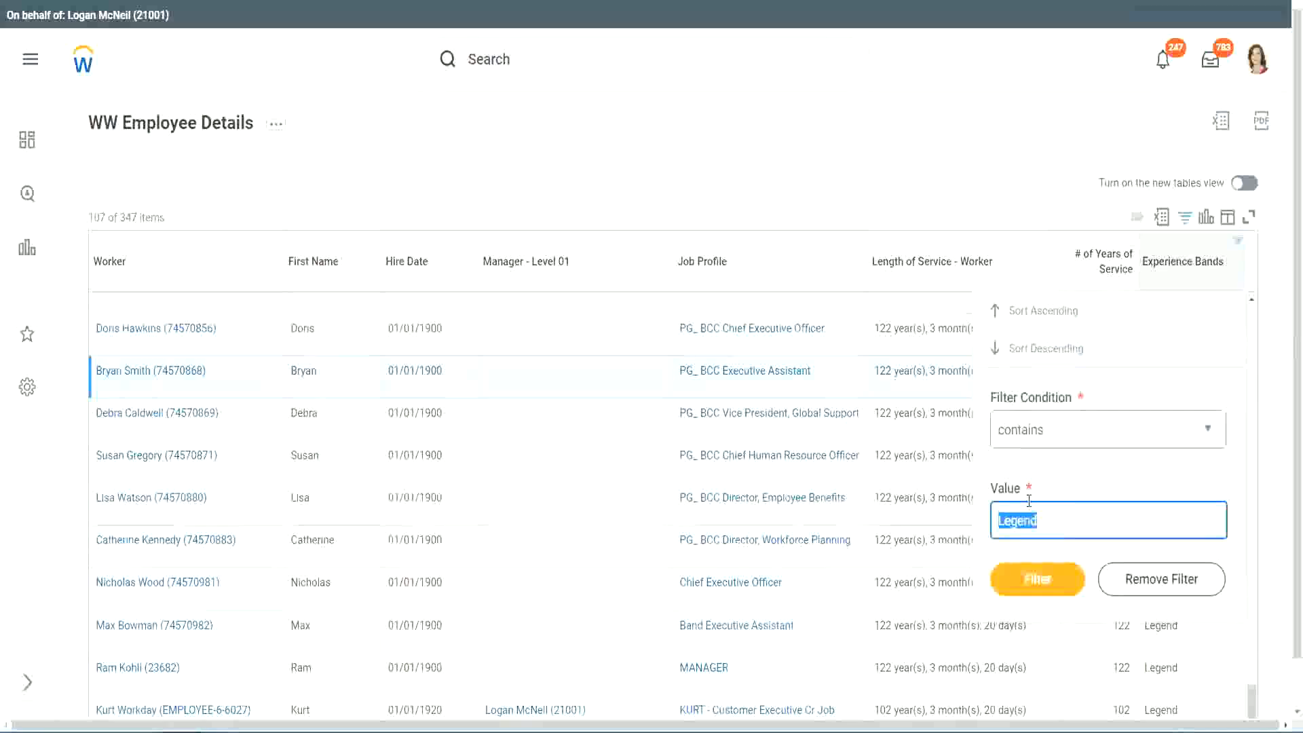
{"action": "type", "text": "Ex"}
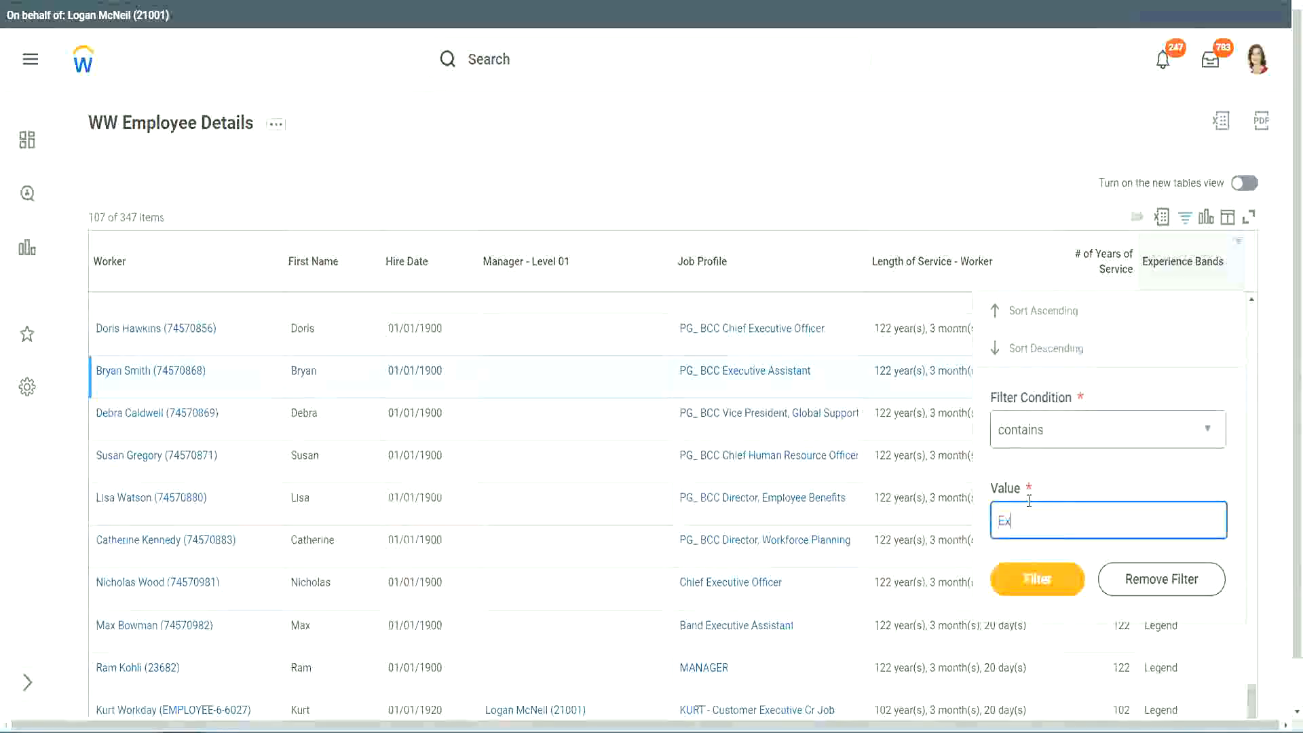
{"action": "type", "text": "perienced"}
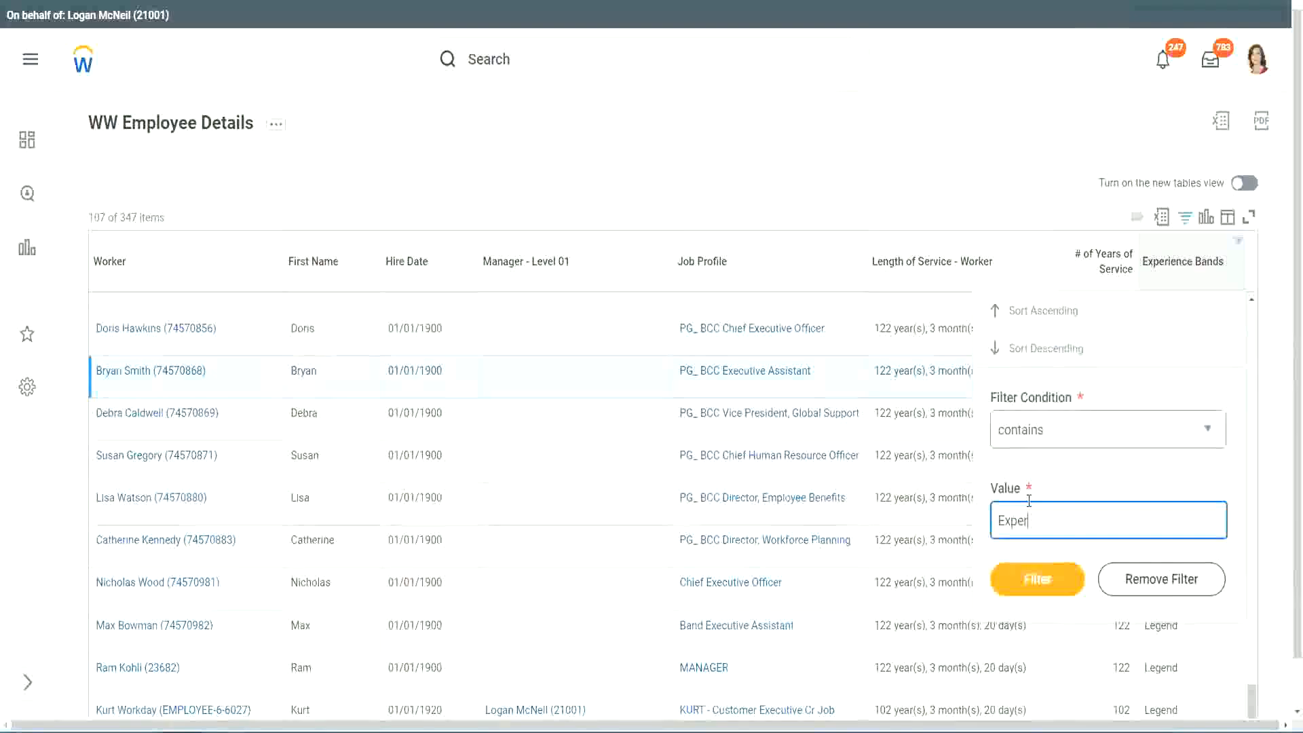
{"action": "left_click", "coordinate": [1036, 588]}
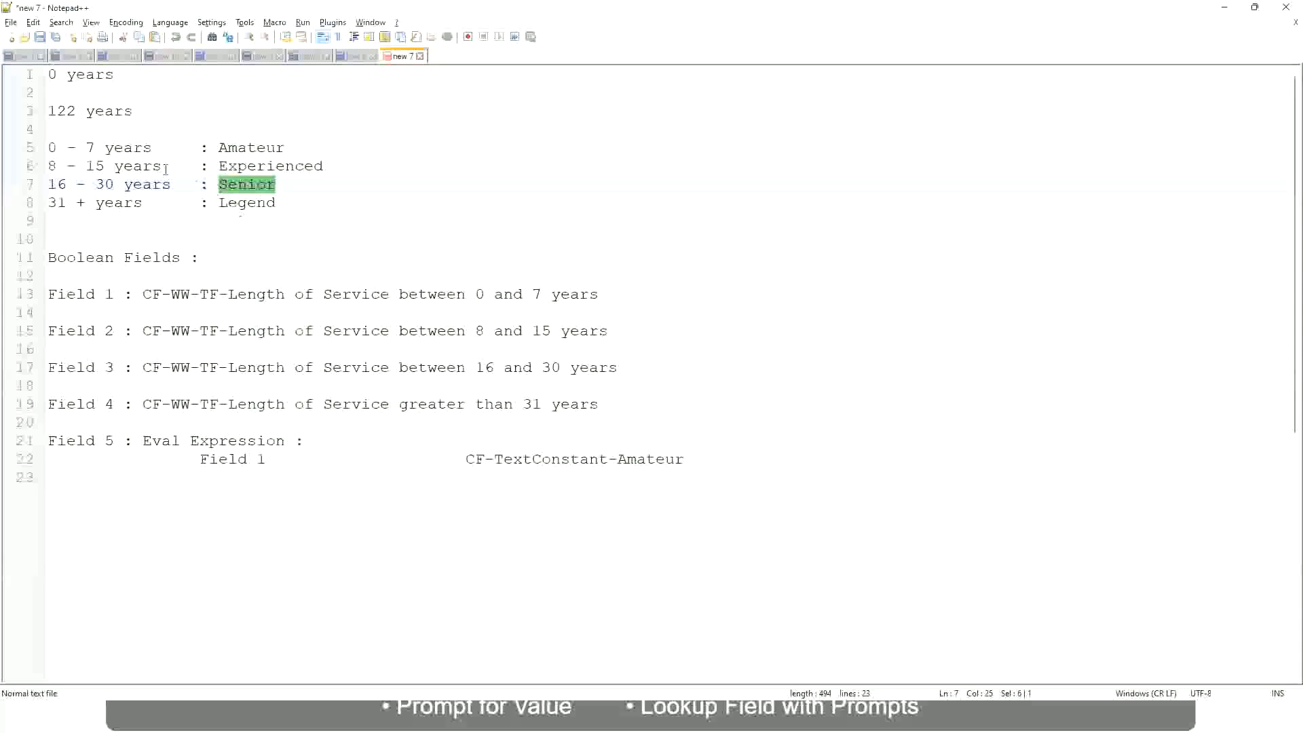
Review the 8 - 15 years range in the Notepad++ notes and compare it with the Experienced workers' years of service in the Workday report.
{"action": "left_click_drag", "start_coordinate": [54, 168], "coordinate": [104, 168]}
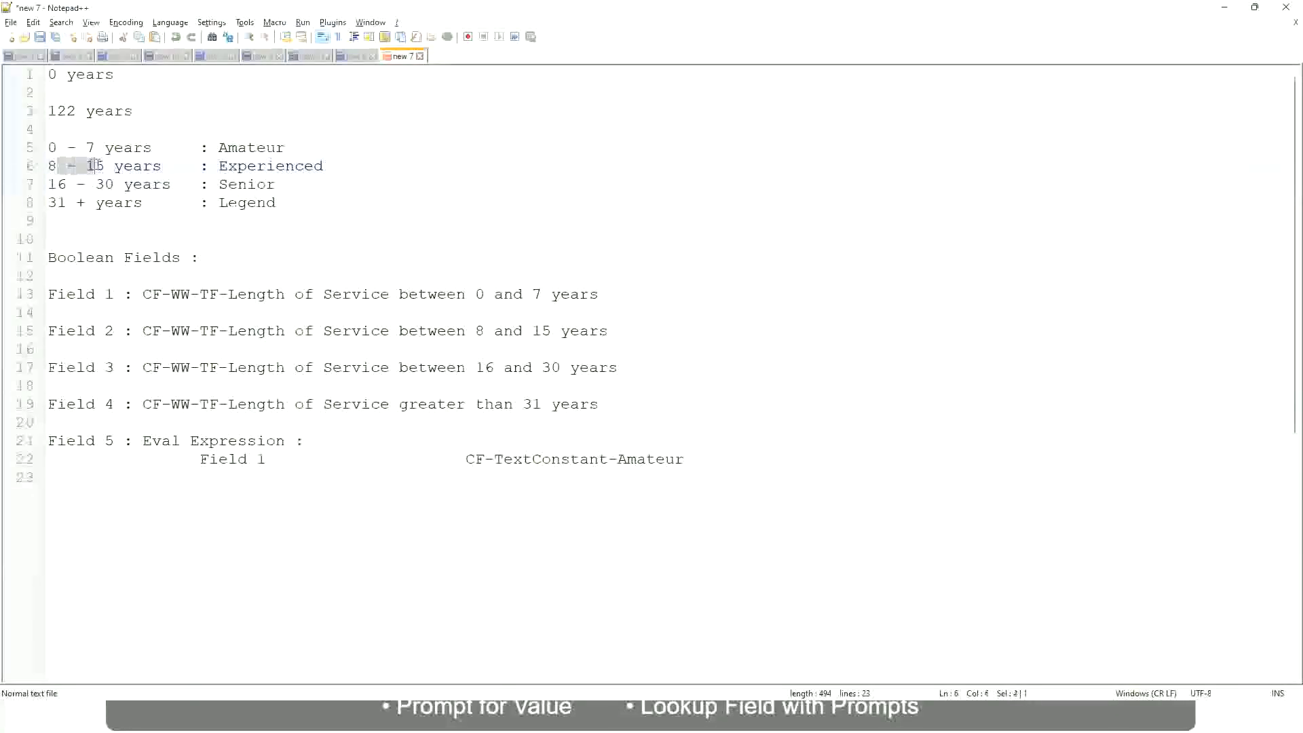
{"action": "left_click", "coordinate": [104, 168]}
{"action": "left_click", "coordinate": [150, 168]}
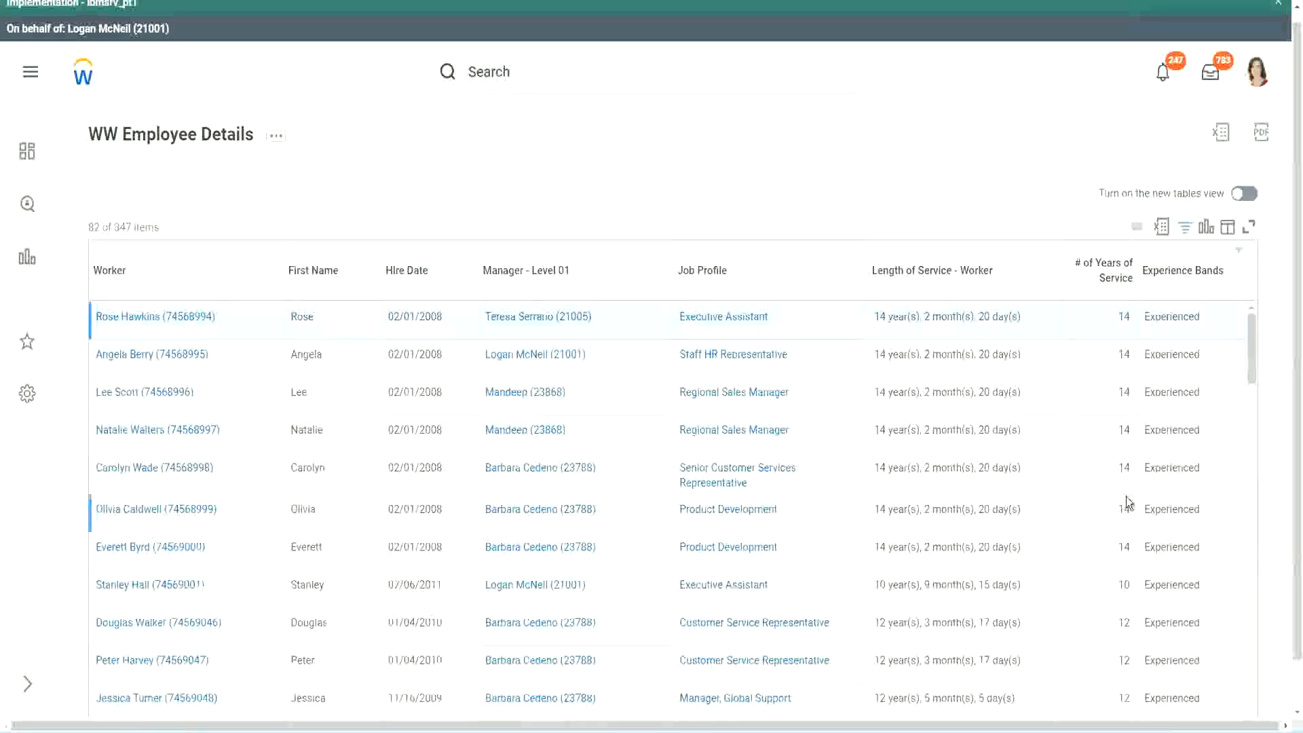
{"action": "scroll", "coordinate": [1126, 502], "scroll_direction": "down", "scroll_amount": 5}
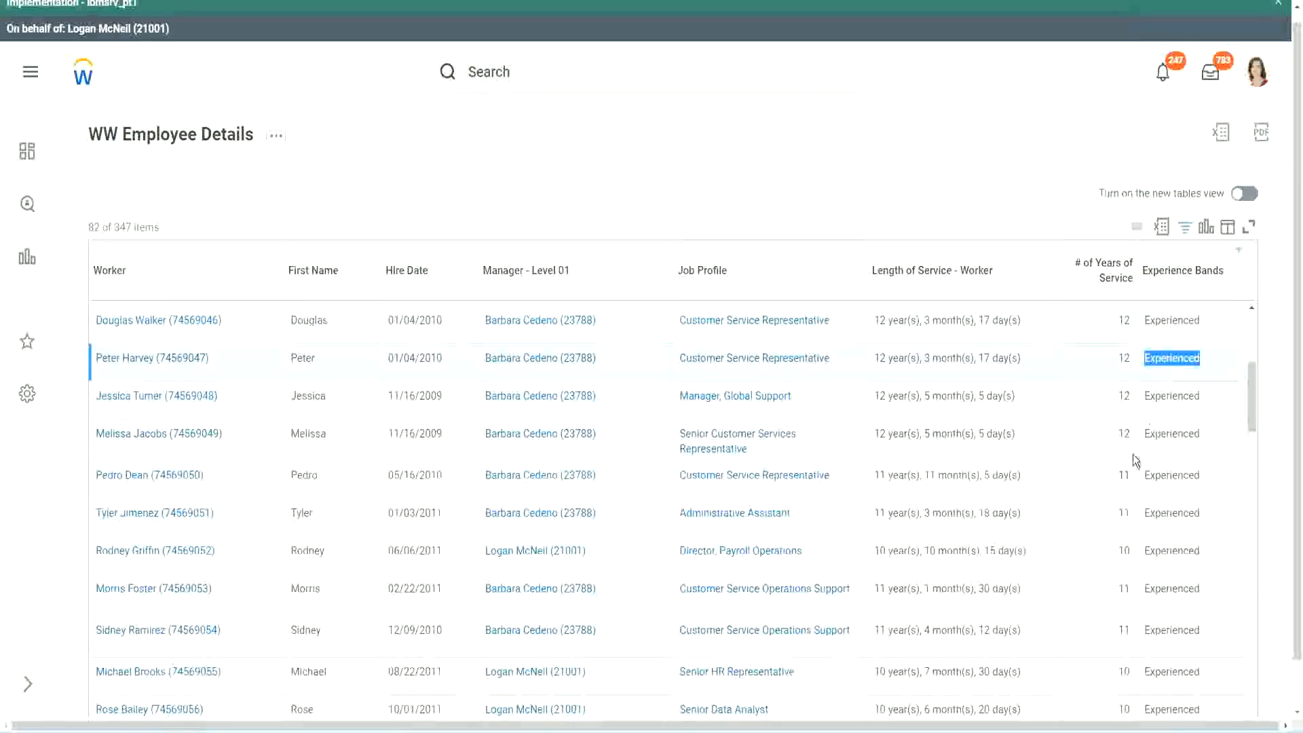
{"action": "scroll", "coordinate": [1132, 468], "scroll_direction": "down", "scroll_amount": 3}
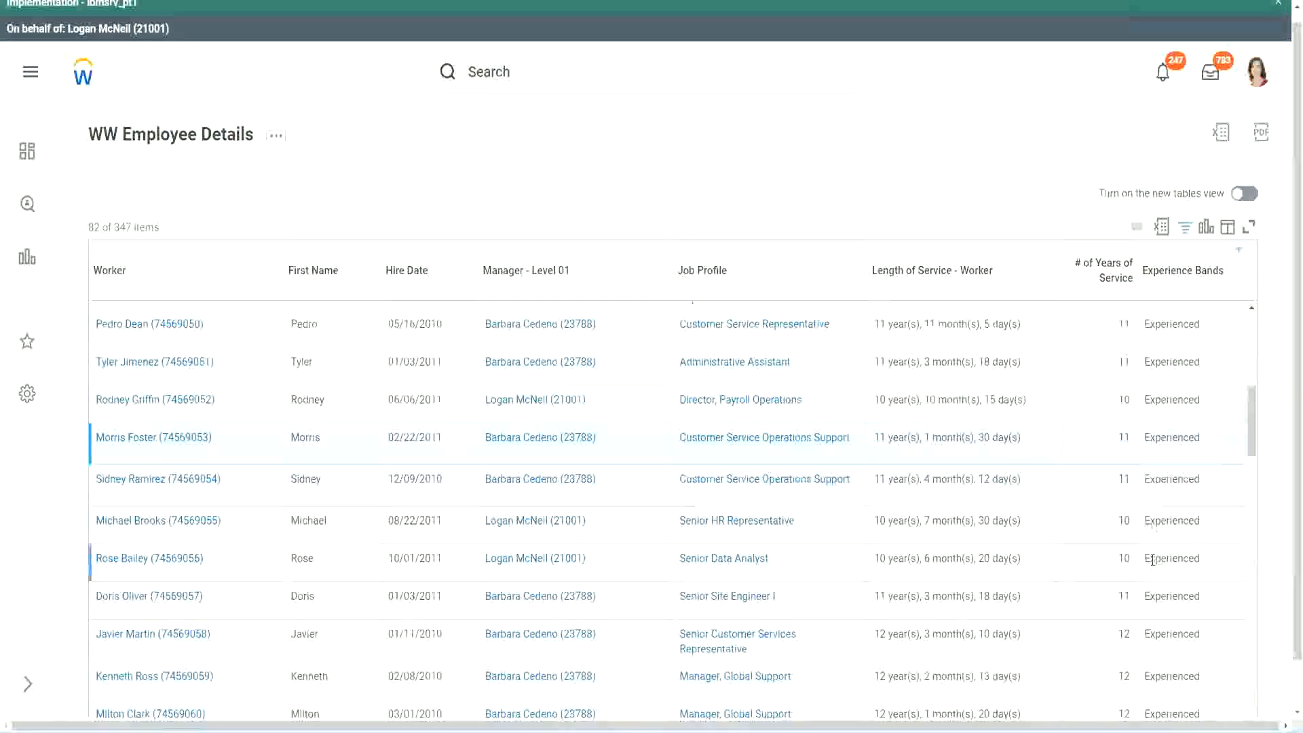
{"action": "scroll", "coordinate": [1153, 560], "scroll_direction": "down", "scroll_amount": 6}
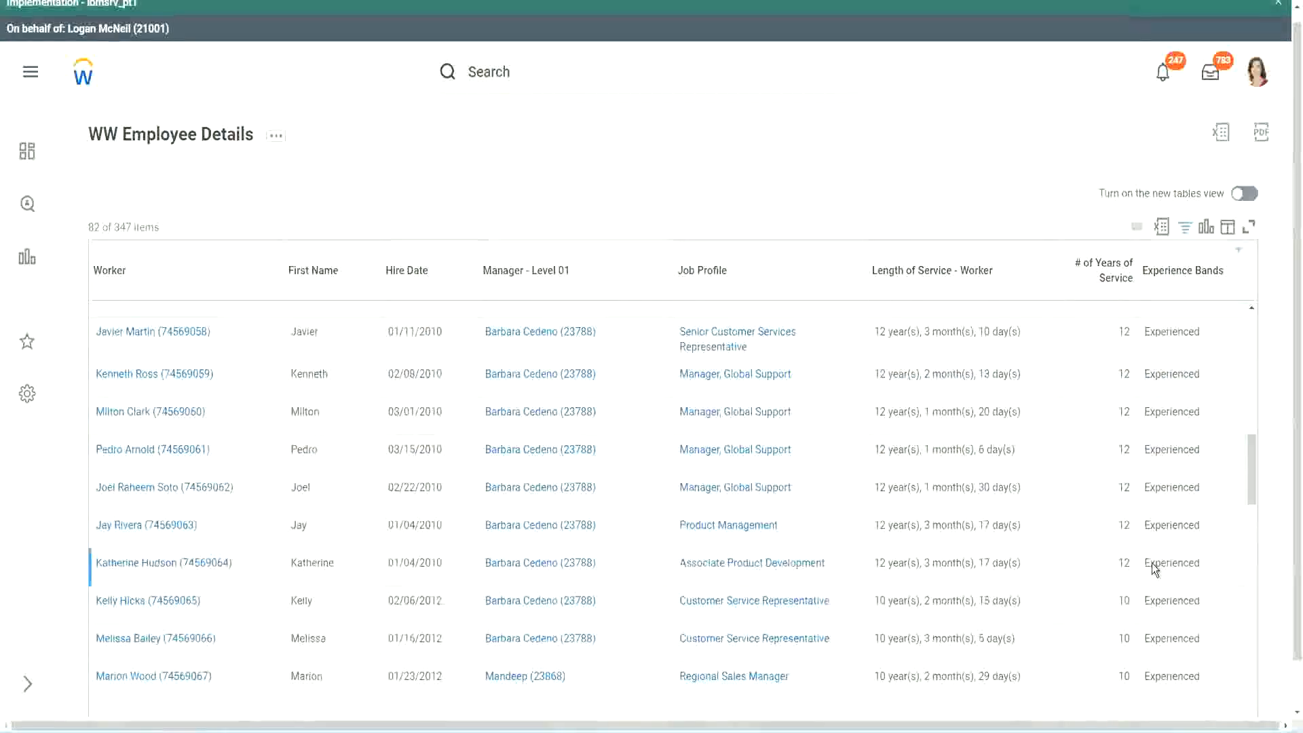